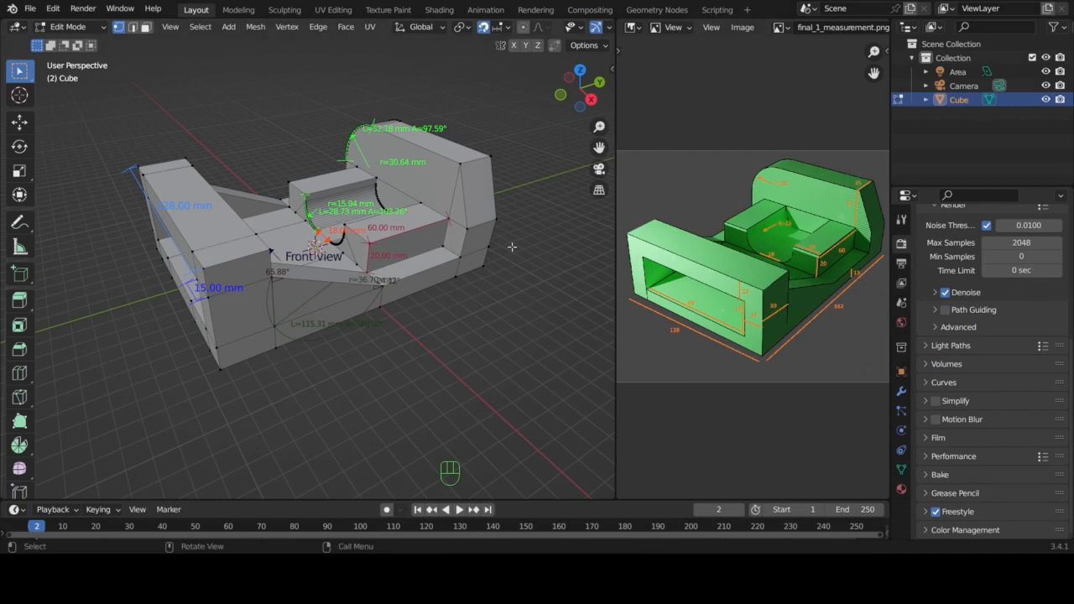
Step: Hide the MeasureIt measurement overlays on the part
{"action": "key", "text": "n"}
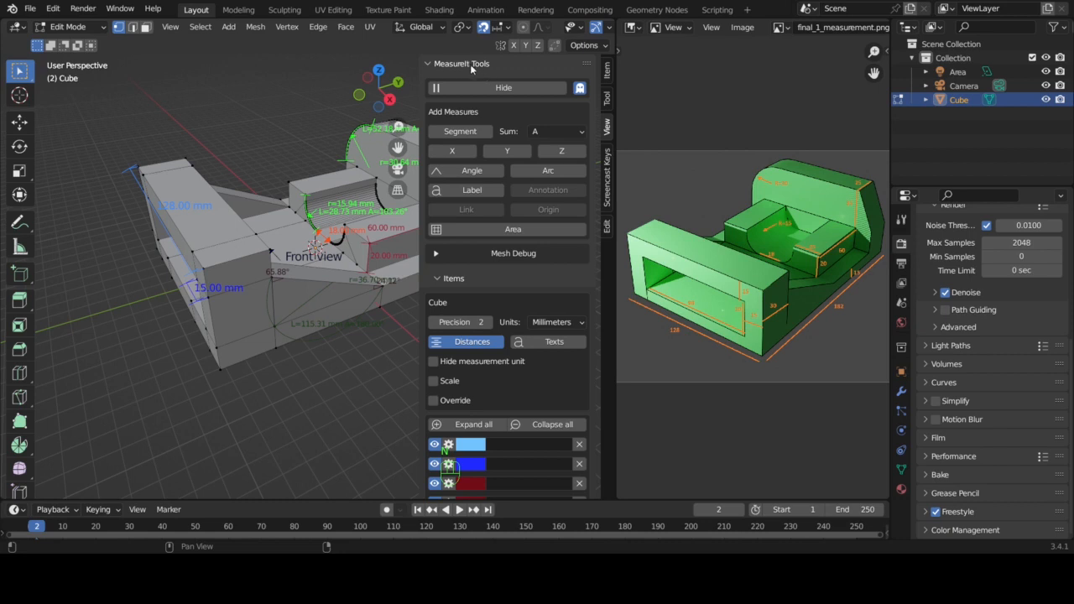
{"action": "left_click", "coordinate": [519, 93]}
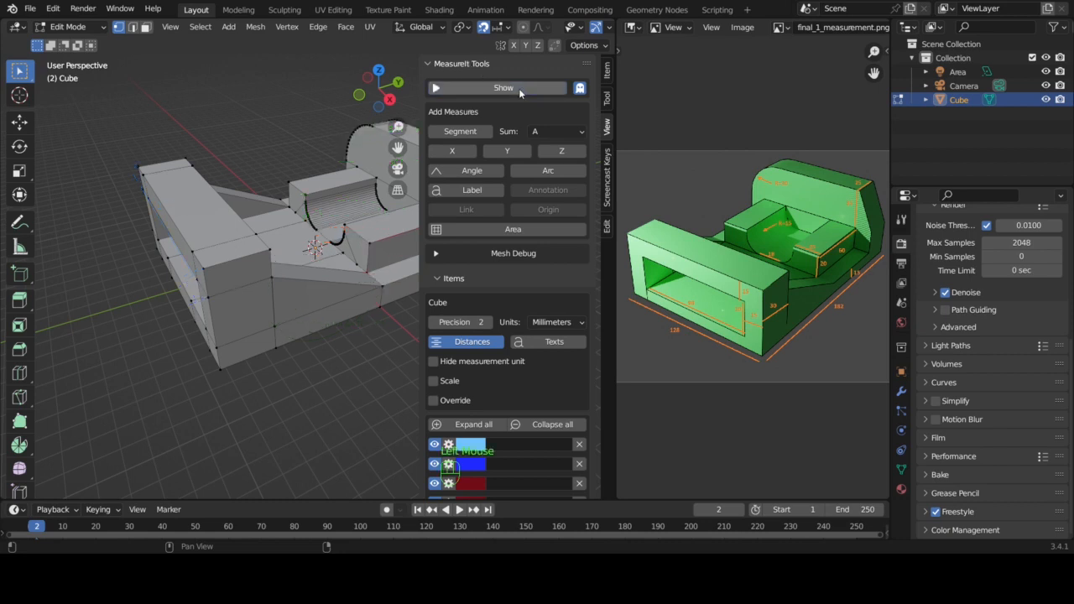
{"action": "key", "text": "n"}
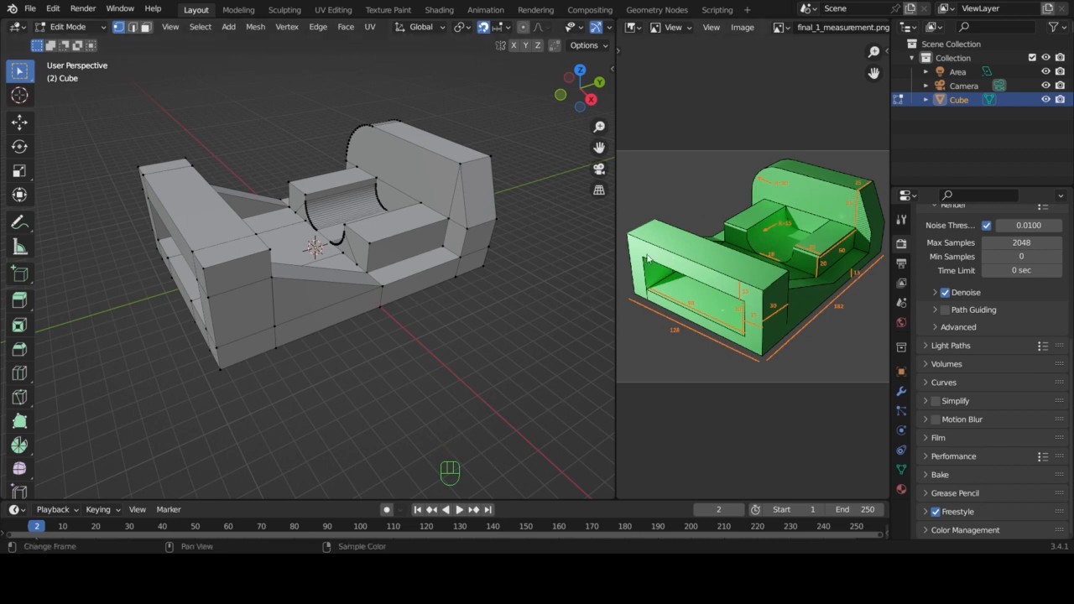
Step: Join the reference image area into the 3D viewport so the model view takes its space, and recentre the part
{"action": "right_click", "coordinate": [614, 245]}
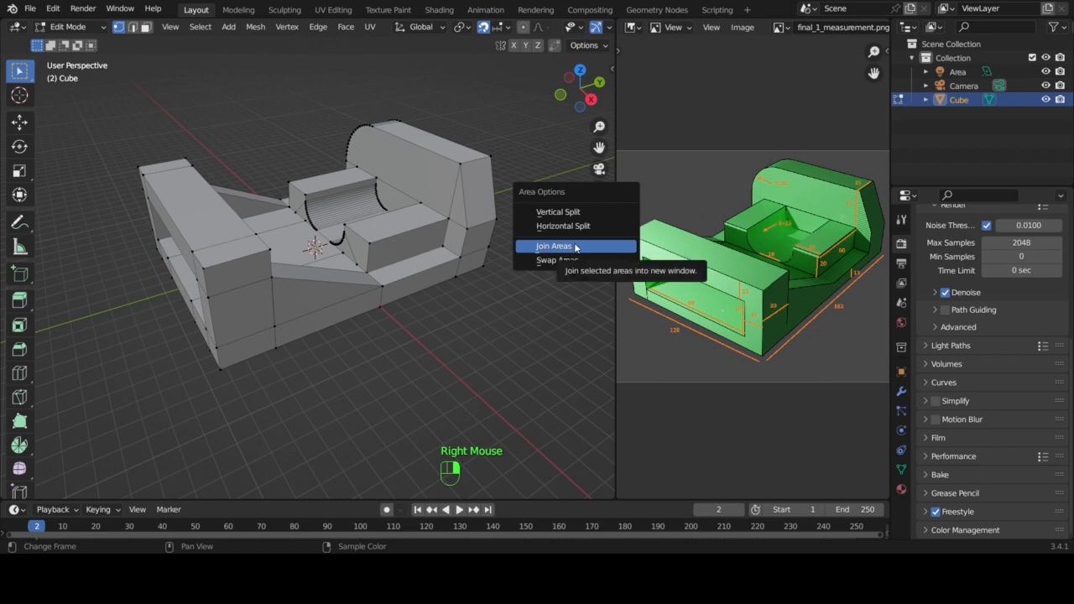
{"action": "left_click", "coordinate": [576, 247]}
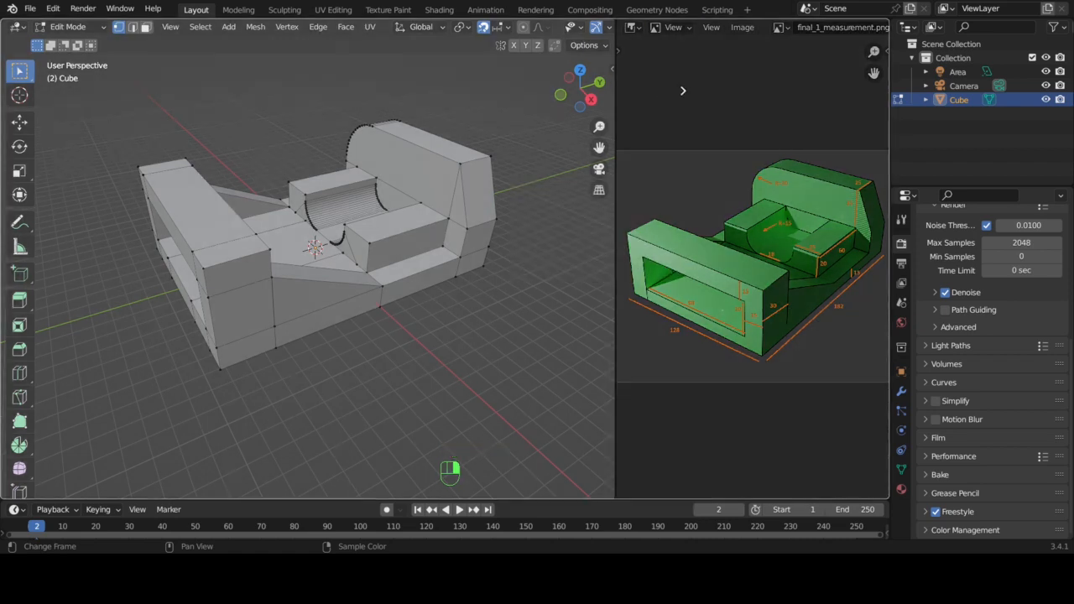
{"action": "left_click", "coordinate": [685, 91]}
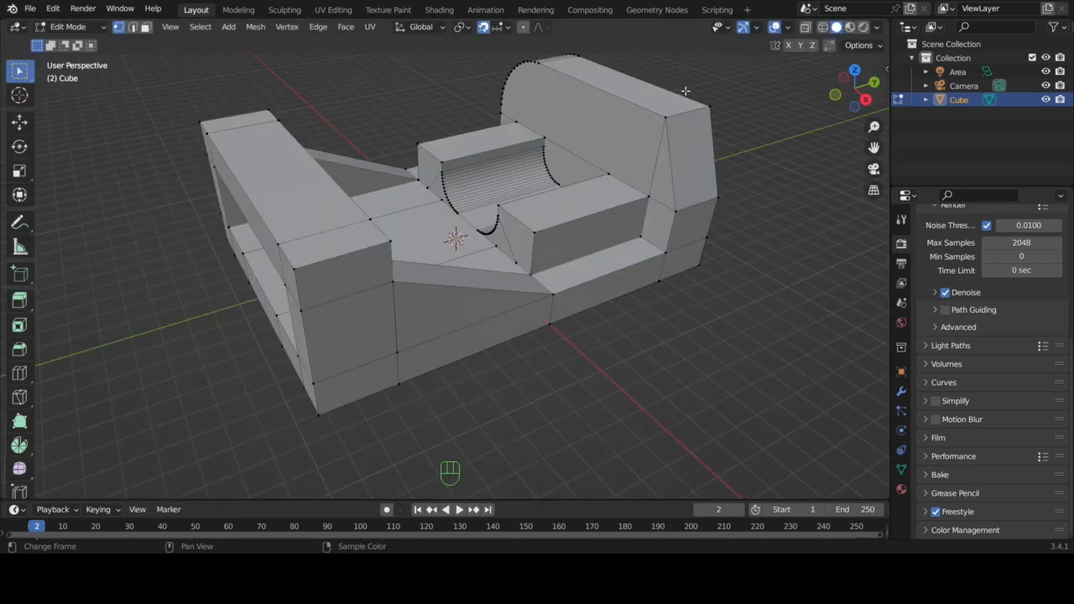
{"action": "key", "text": "KP_Subtract"}
{"action": "key", "text": "KP_Subtract"}
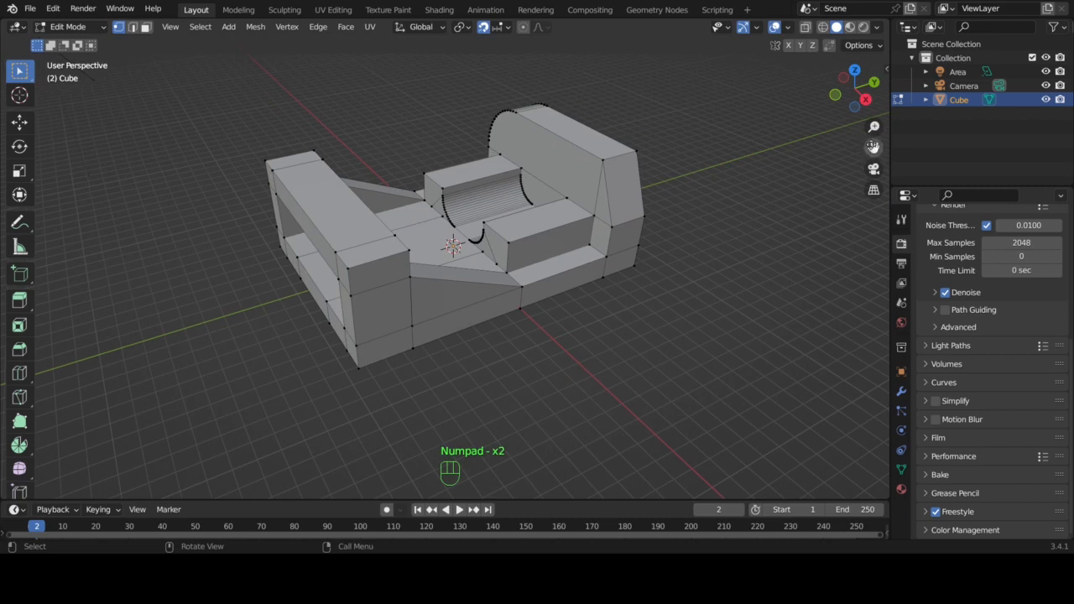
{"action": "left_click_drag", "start_coordinate": [873, 147], "coordinate": [839, 165]}
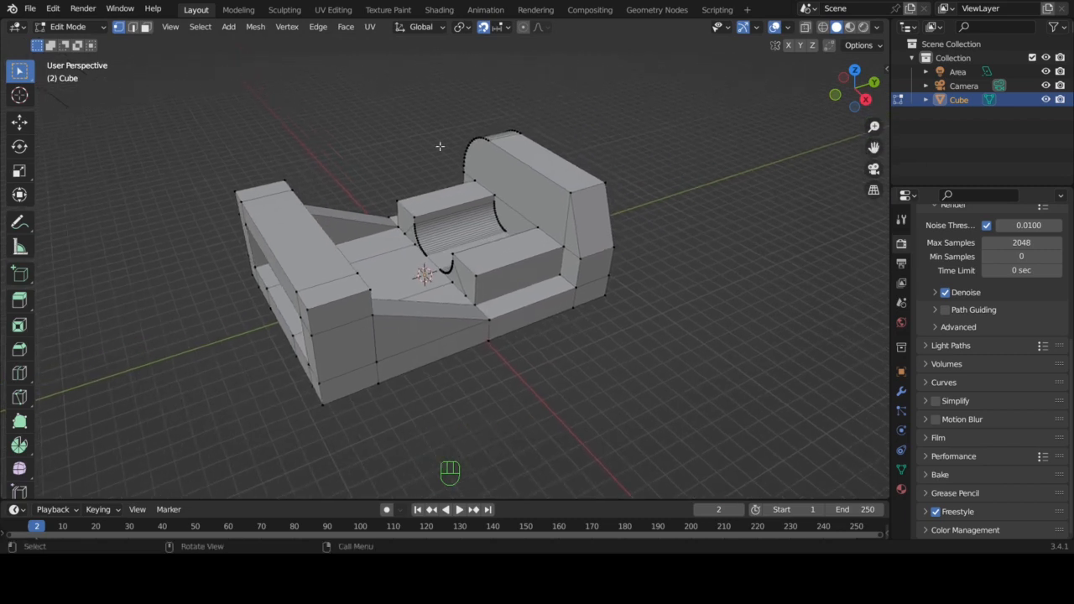
Step: Search the add-ons for "print", enable Mesh: 3D-Print Toolbox, and close the preferences
{"action": "left_click", "coordinate": [53, 8]}
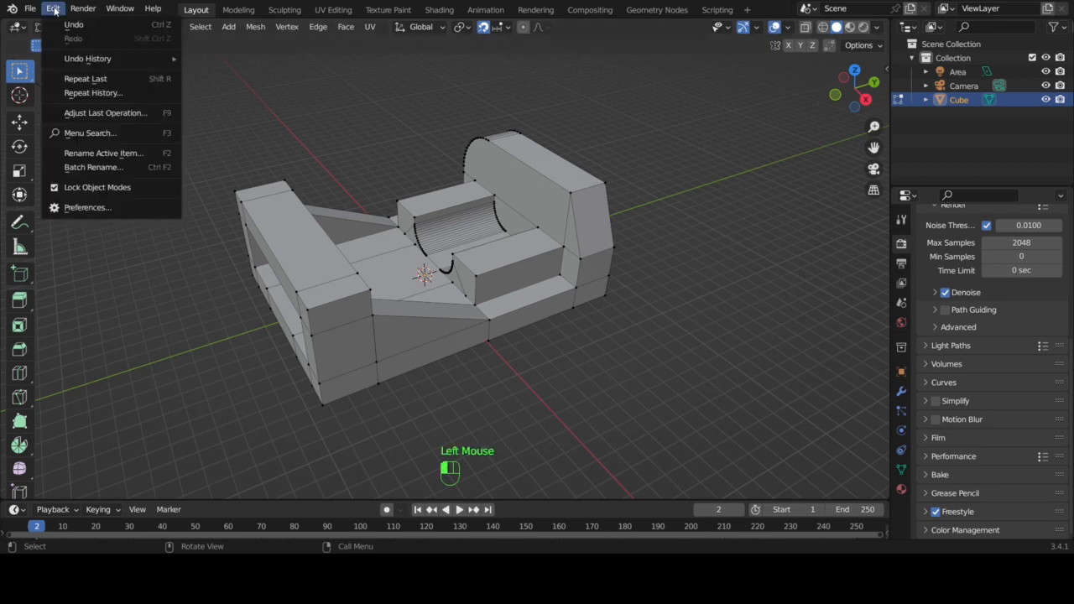
{"action": "left_click", "coordinate": [107, 210]}
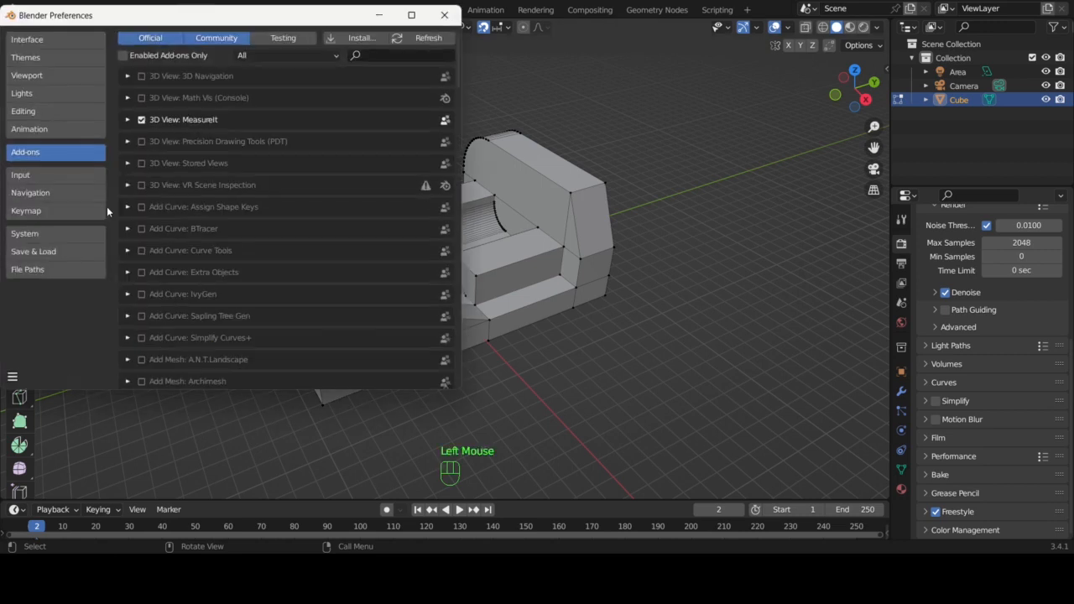
{"action": "left_click", "coordinate": [386, 54]}
{"action": "type", "text": "print"}
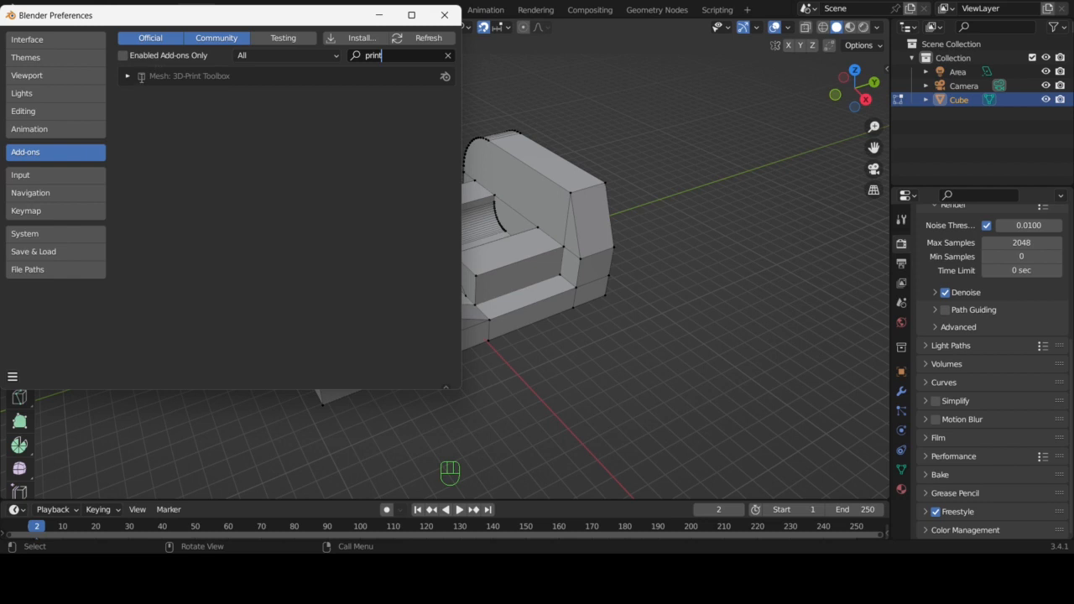
{"action": "left_click", "coordinate": [141, 76]}
{"action": "left_click", "coordinate": [446, 56]}
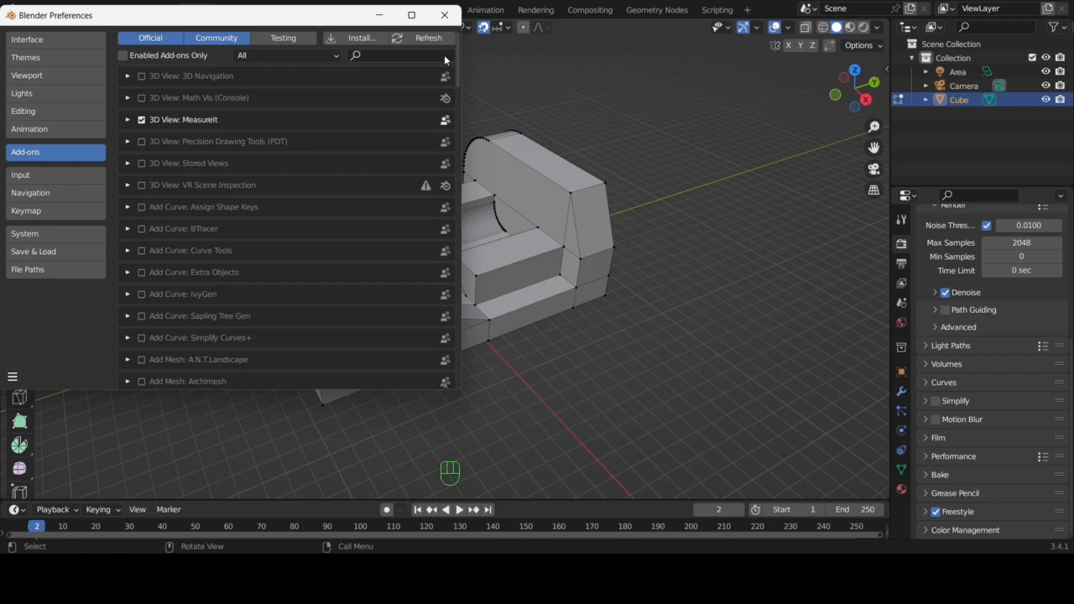
{"action": "left_click", "coordinate": [444, 16]}
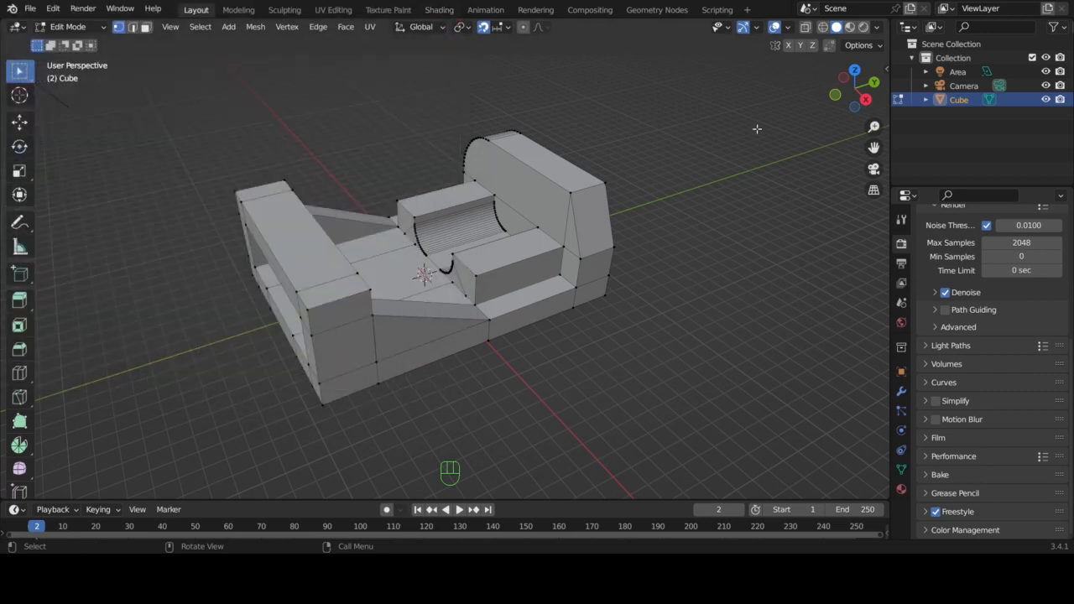
Step: Run all 3D-Print Toolbox checks on the part's mesh
{"action": "key", "text": "n"}
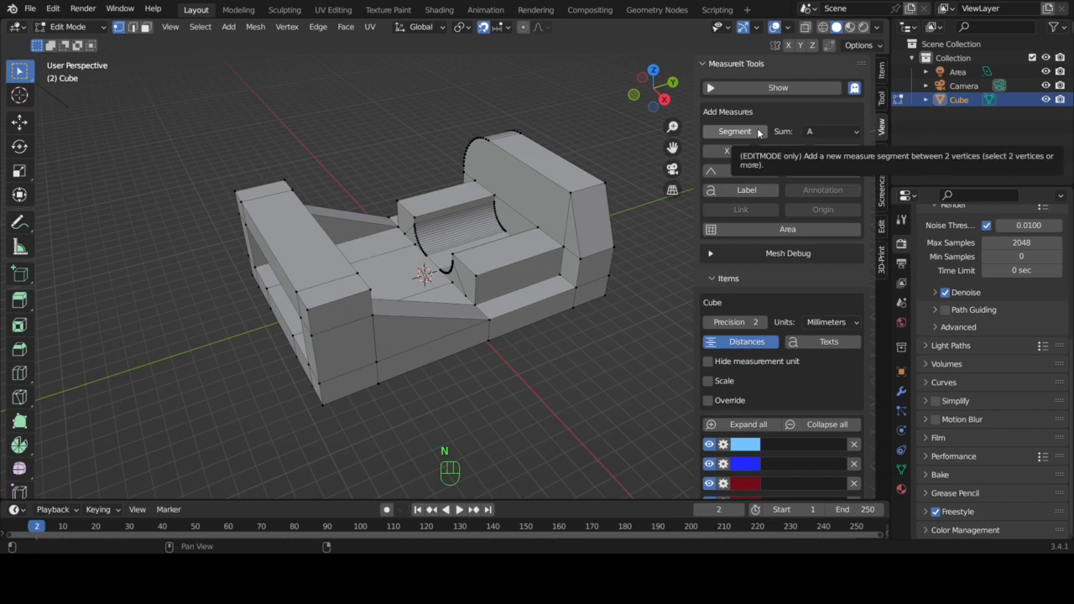
{"action": "left_click", "coordinate": [705, 64]}
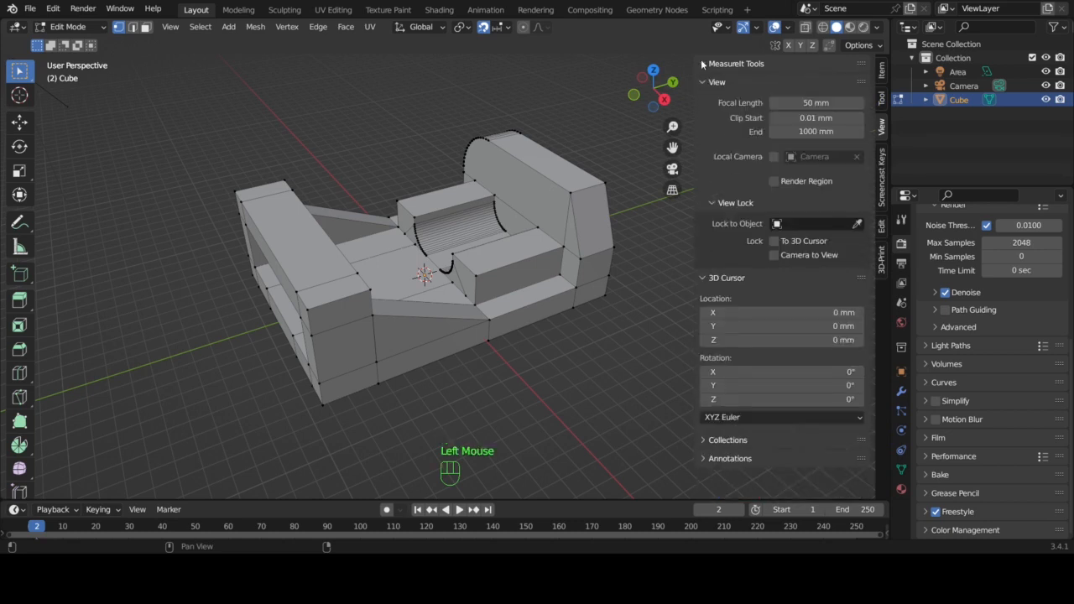
{"action": "left_click", "coordinate": [882, 265]}
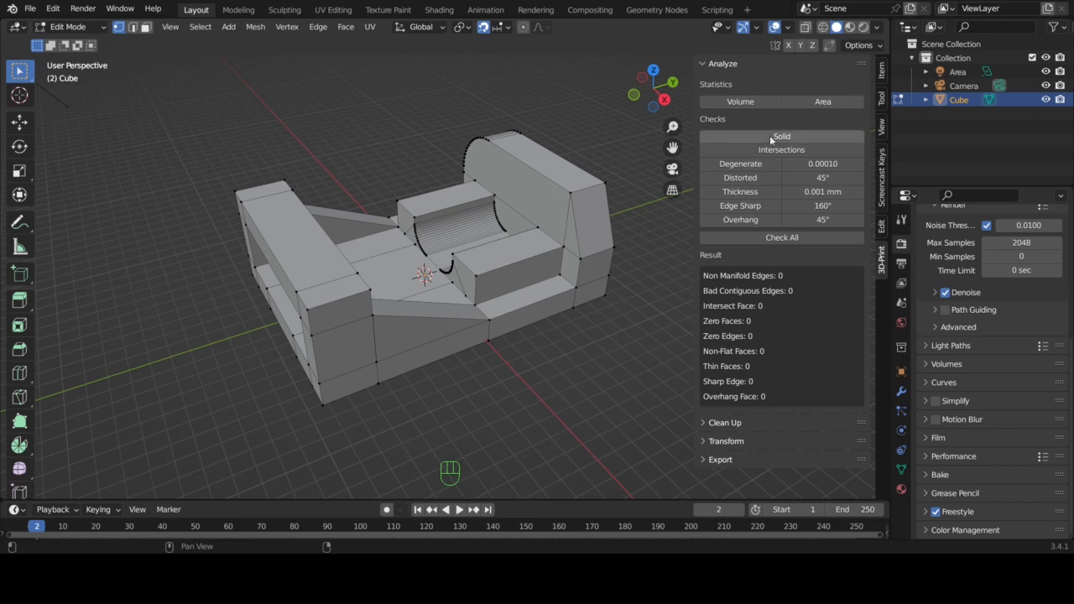
{"action": "left_click", "coordinate": [784, 238]}
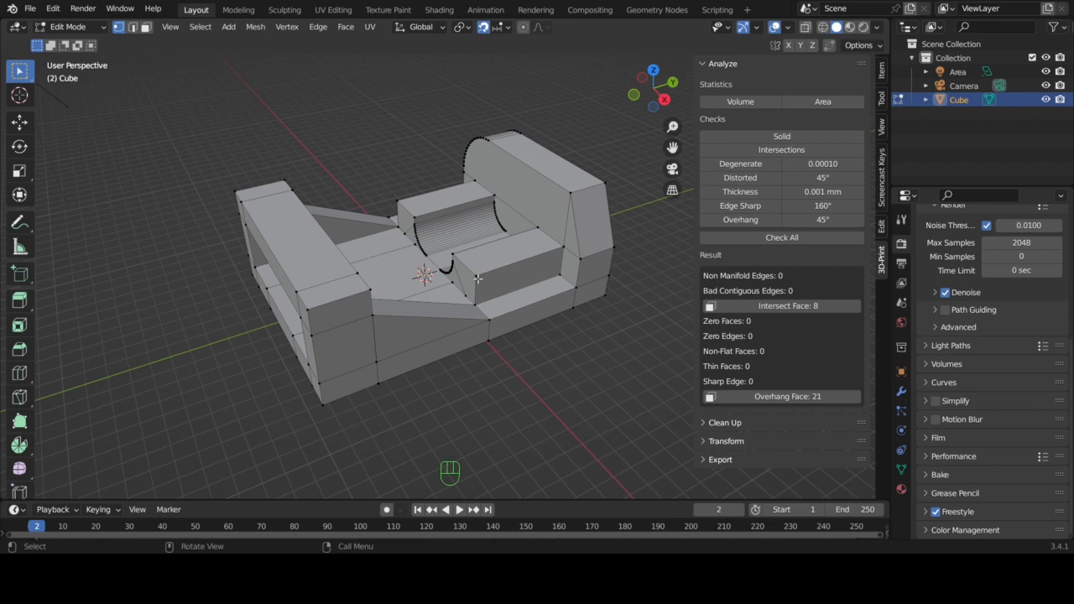
Step: Select the intersecting faces reported by the mesh check and inspect them on the model
{"action": "left_click", "coordinate": [777, 307]}
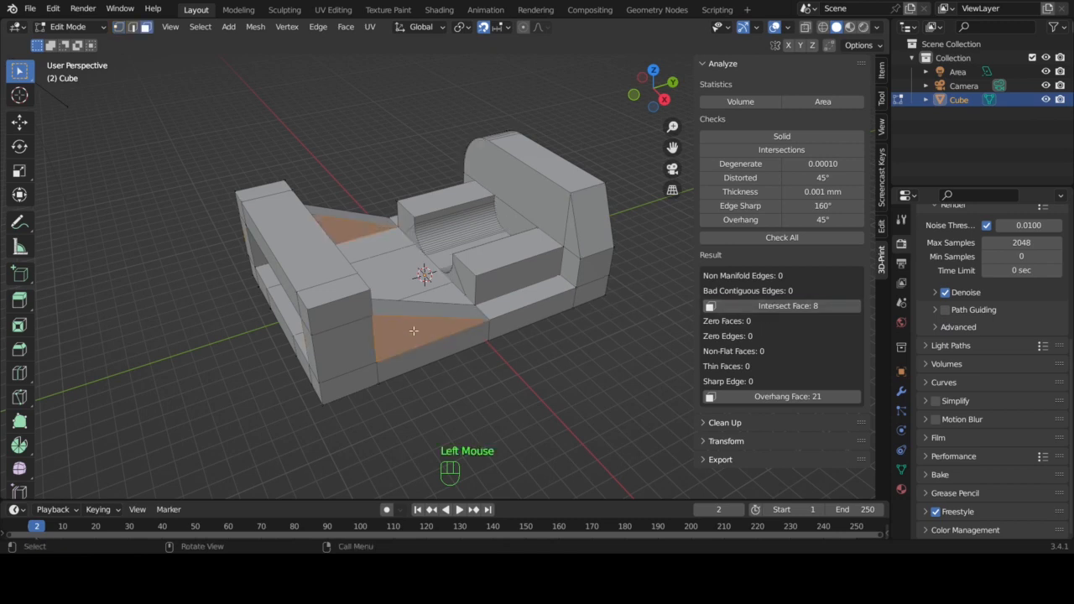
{"action": "middle_click_drag", "start_coordinate": [413, 330], "coordinate": [413, 330]}
{"action": "middle_click_drag", "start_coordinate": [516, 333], "coordinate": [532, 331]}
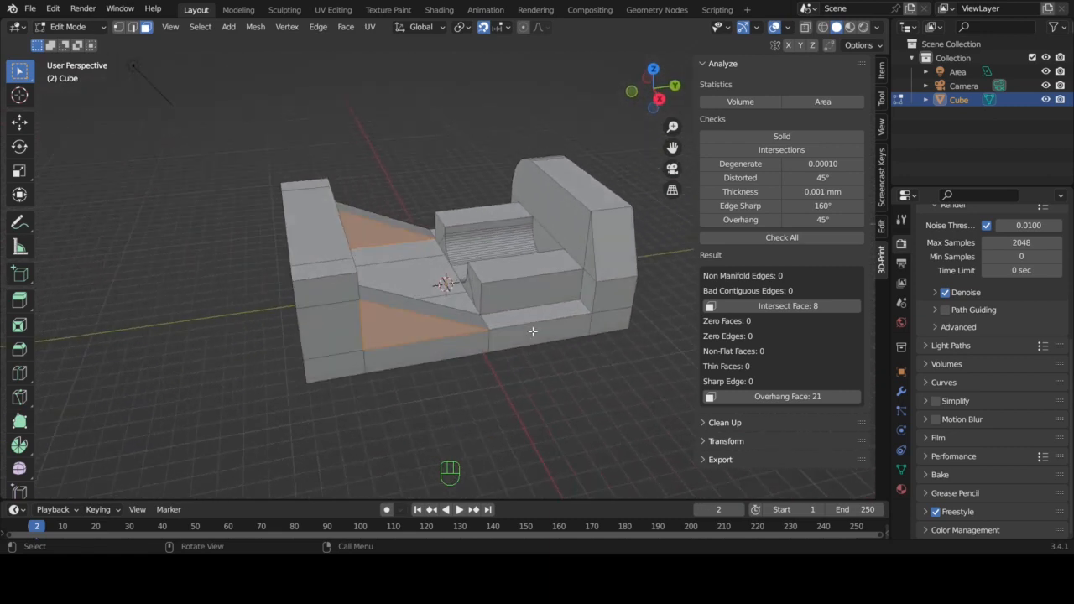
{"action": "left_click", "coordinate": [385, 317]}
{"action": "left_click", "coordinate": [360, 292]}
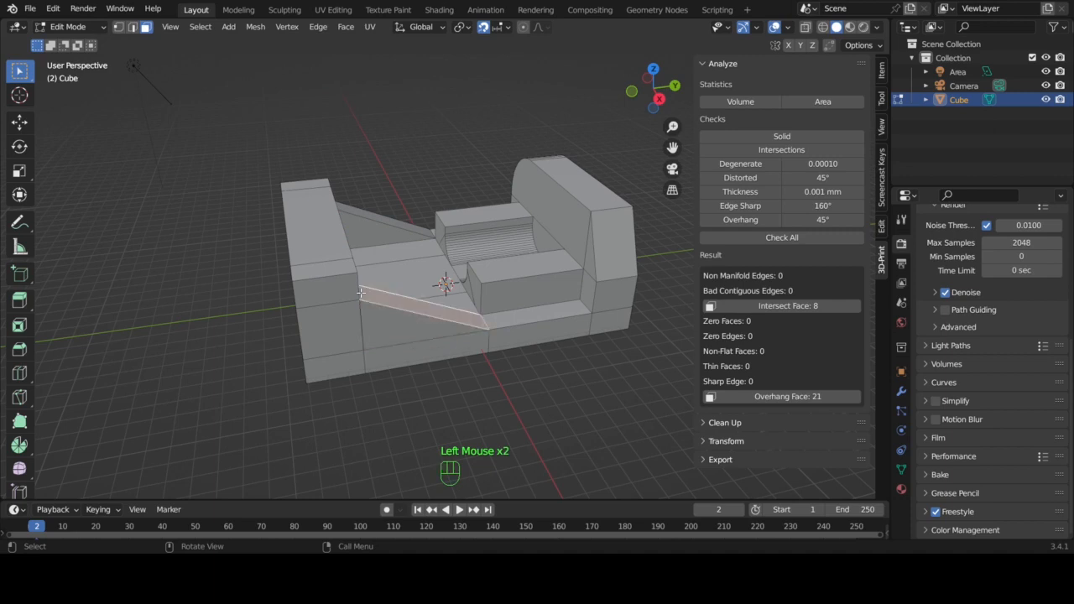
{"action": "key", "text": "g"}
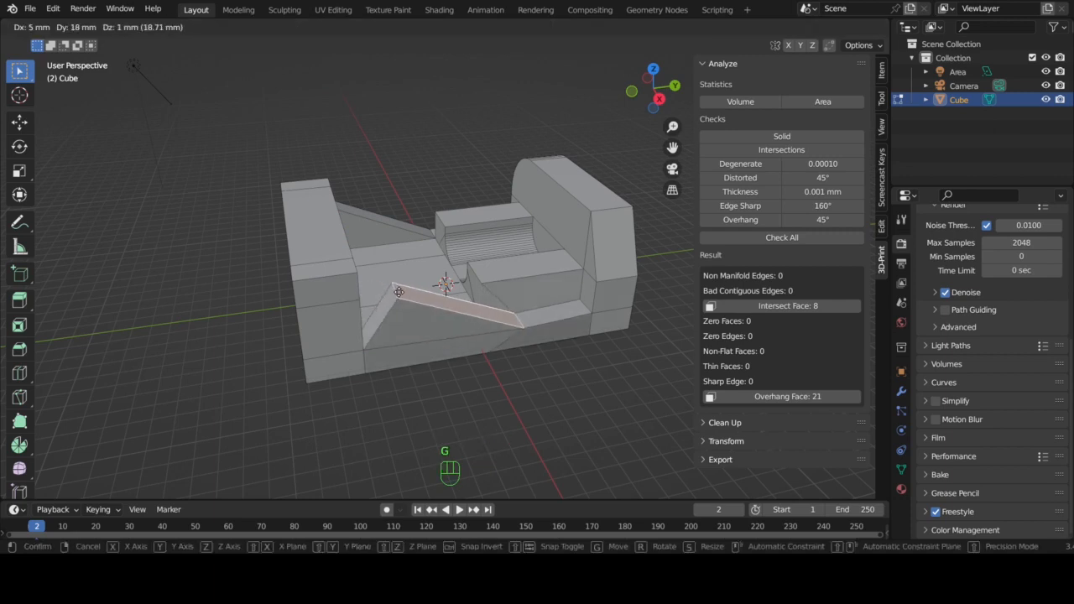
{"action": "right_click", "coordinate": [399, 291]}
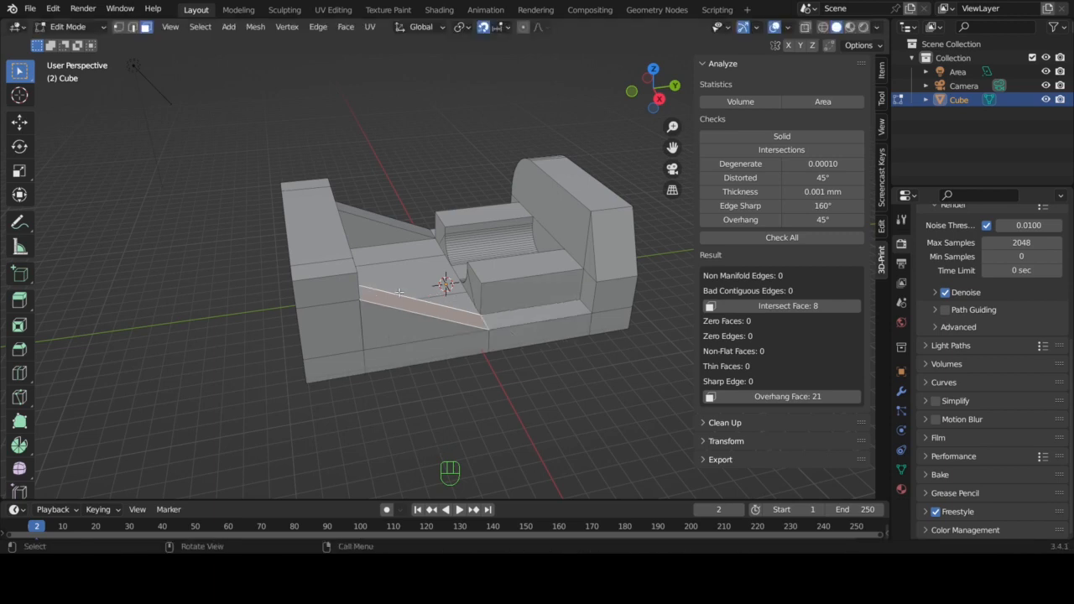
Step: Move the upper end edges of both triangular ribs away from the slotted end block by 2 mm in X, 23 mm in Y and -6 mm in Z
{"action": "left_click", "coordinate": [132, 26]}
{"action": "middle_click_drag", "start_coordinate": [373, 265], "coordinate": [360, 269]}
{"action": "left_click", "coordinate": [353, 270]}
{"action": "left_click", "coordinate": [394, 198], "text": "shift"}
{"action": "left_click", "coordinate": [394, 175], "text": "shift"}
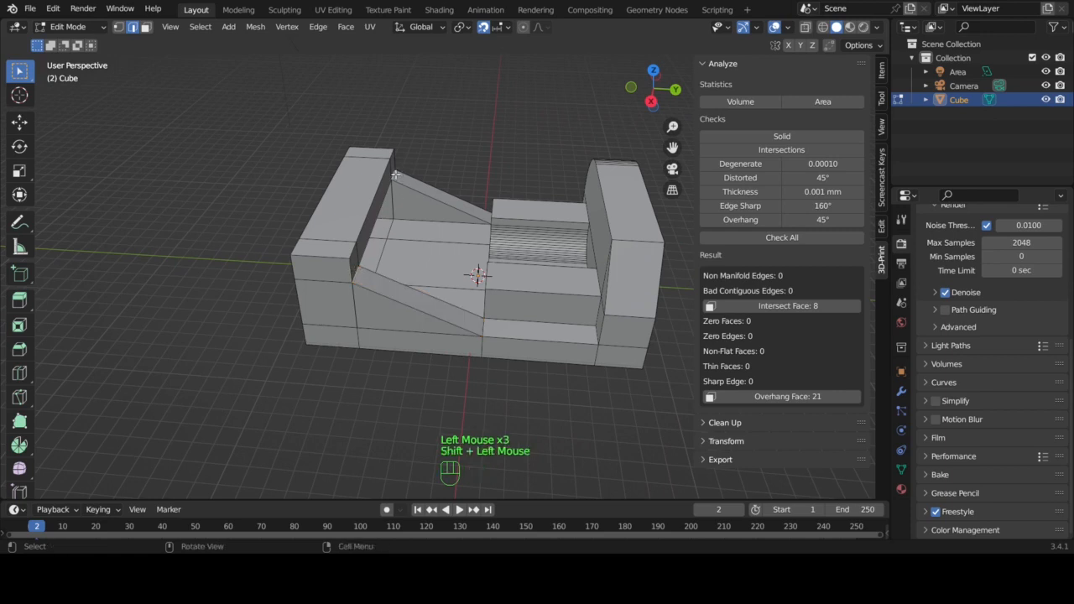
{"action": "key", "text": "g"}
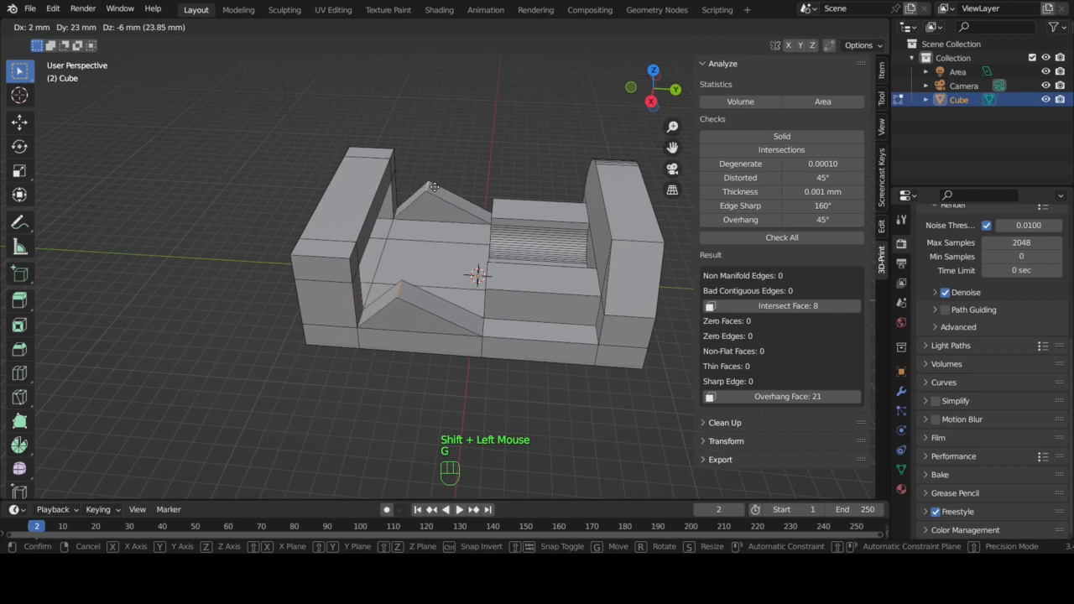
{"action": "left_click", "coordinate": [433, 186]}
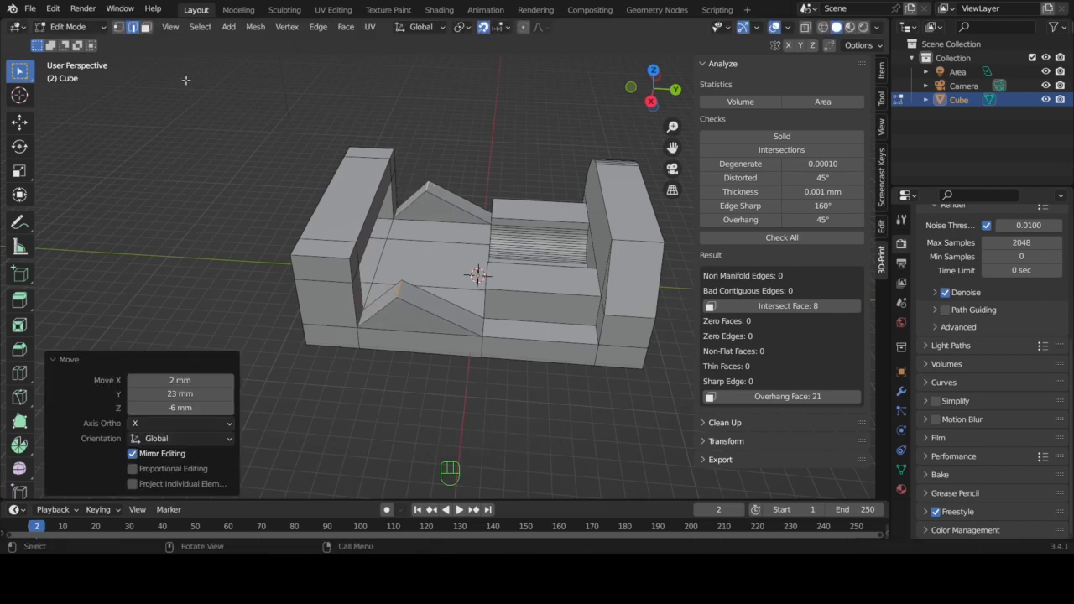
Step: Delete the exposed triangular side face and both sloped top faces of each rib
{"action": "left_click", "coordinate": [146, 27]}
{"action": "left_click", "coordinate": [409, 205]}
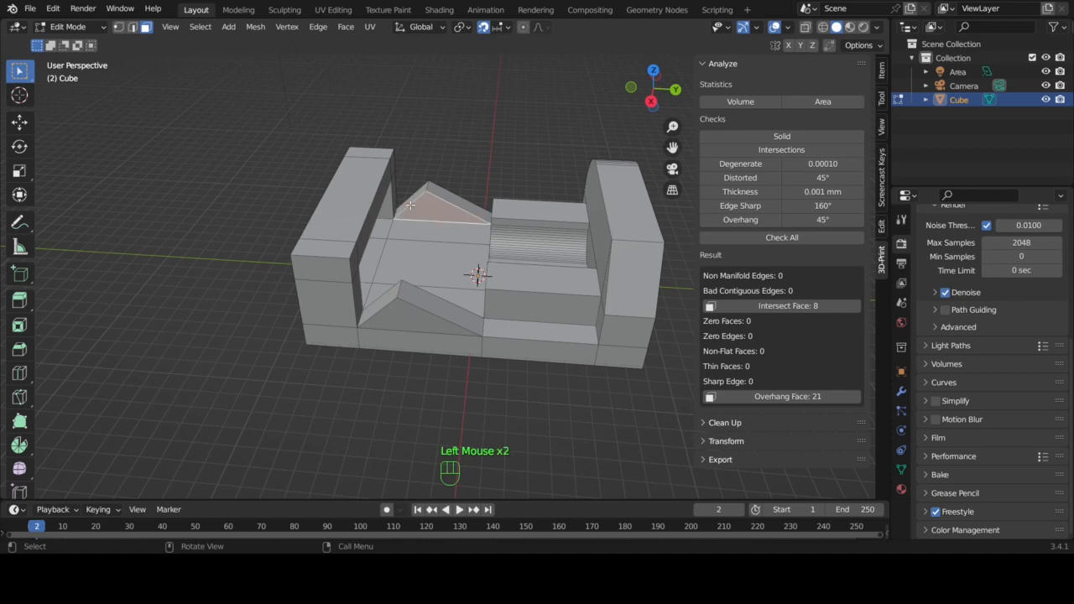
{"action": "left_click", "coordinate": [450, 200], "text": "shift"}
{"action": "left_click", "coordinate": [416, 198], "text": "shift"}
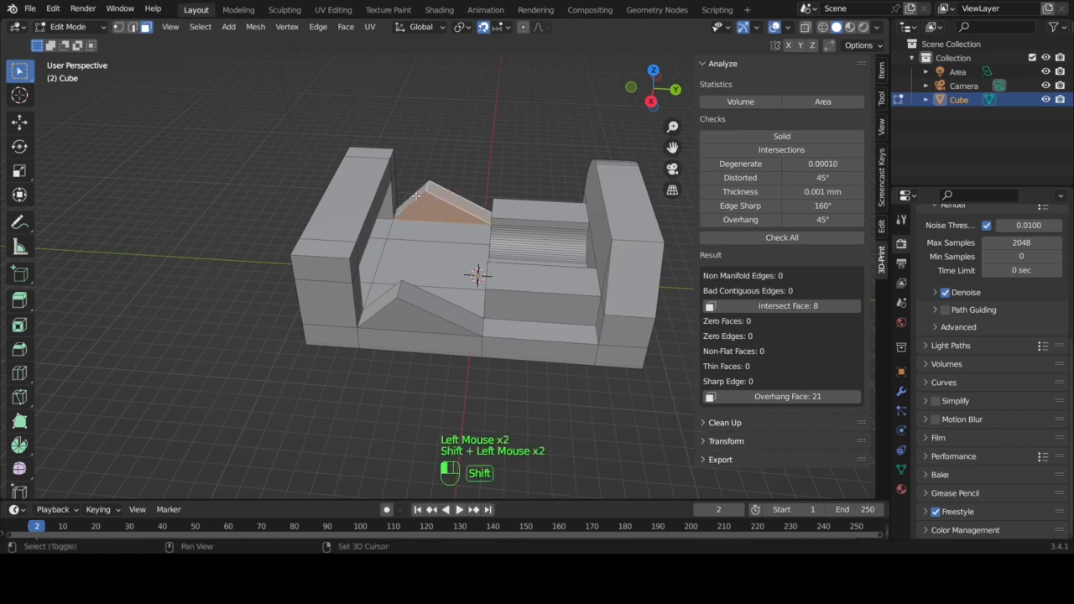
{"action": "left_click", "coordinate": [429, 309], "text": "shift"}
{"action": "left_click", "coordinate": [400, 316], "text": "shift"}
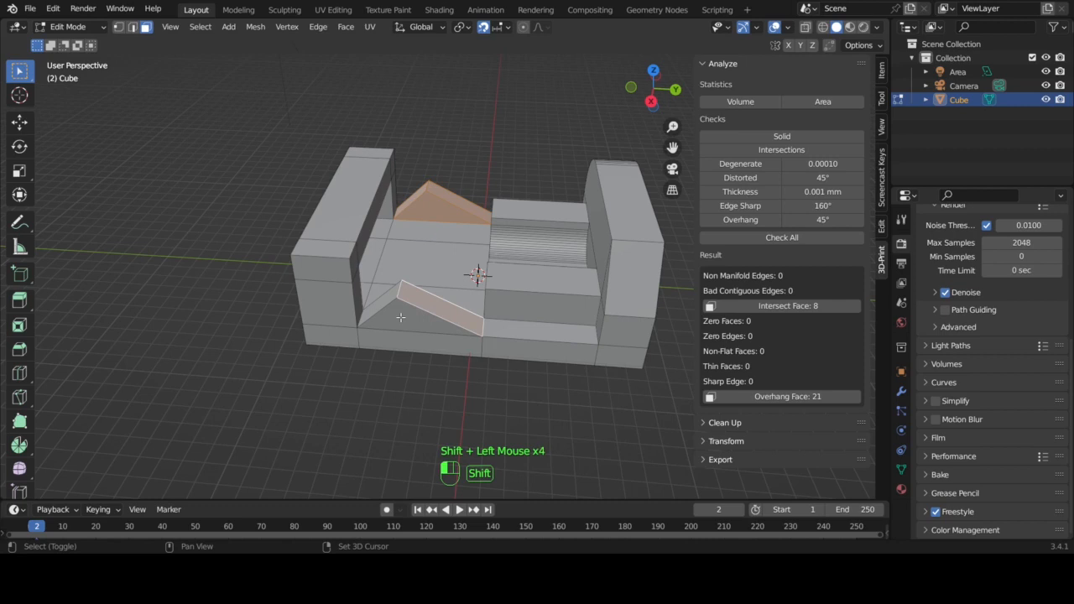
{"action": "left_click", "coordinate": [386, 299], "text": "shift"}
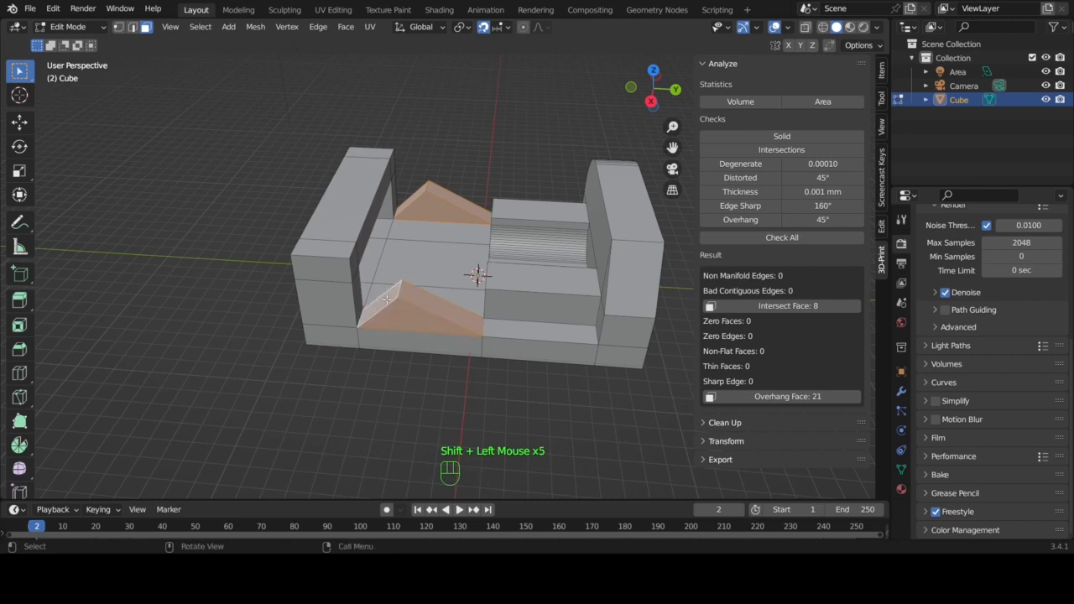
{"action": "key", "text": "Delete"}
{"action": "left_click", "coordinate": [387, 300]}
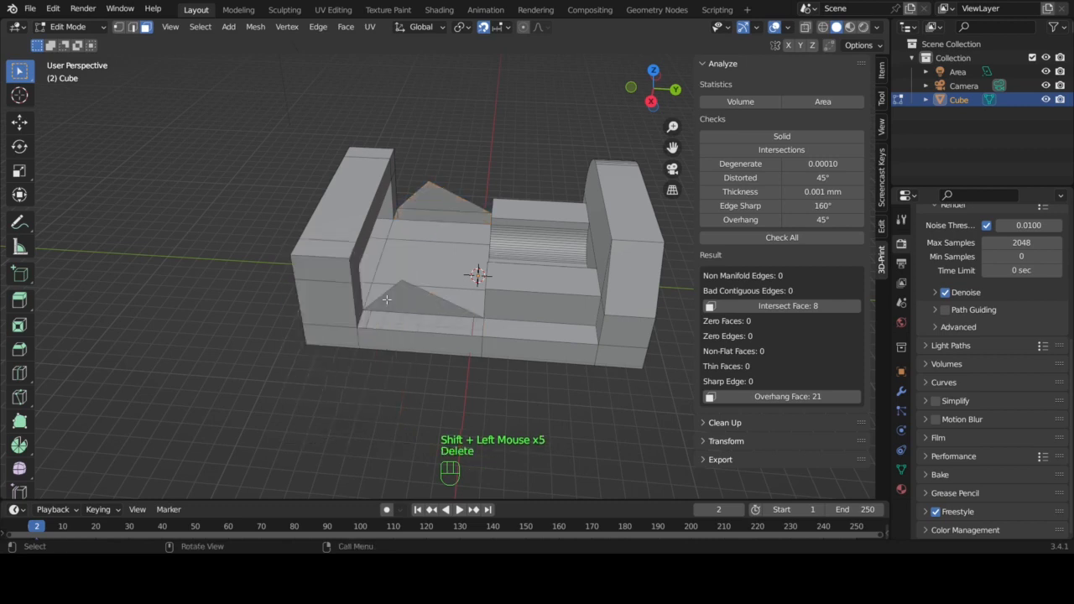
Step: Delete the remaining triangular face of each rib
{"action": "left_click", "coordinate": [404, 309]}
{"action": "left_click", "coordinate": [445, 197], "text": "shift"}
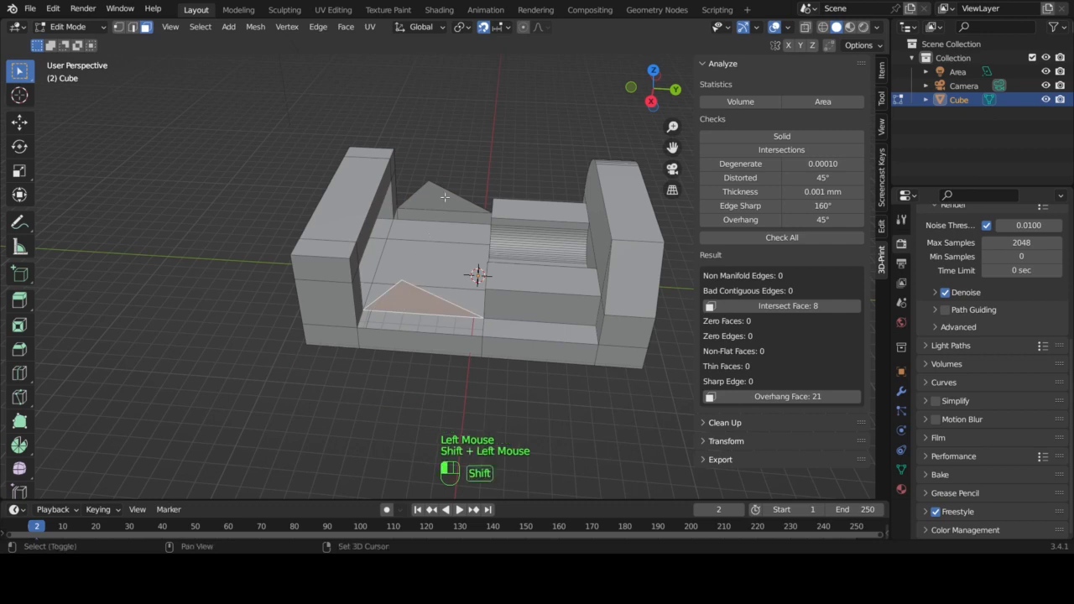
{"action": "key", "text": "Delete"}
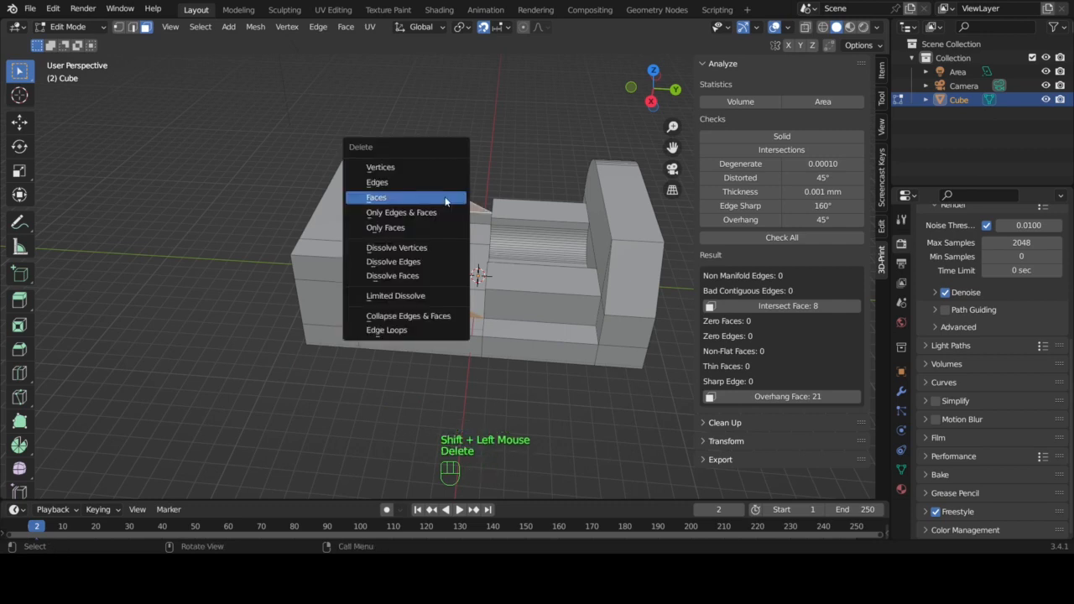
{"action": "left_click", "coordinate": [445, 197]}
Step: Fill the open outer triangular side of the rib on the negative X side with a face built from its corner vertices
{"action": "left_click", "coordinate": [132, 27]}
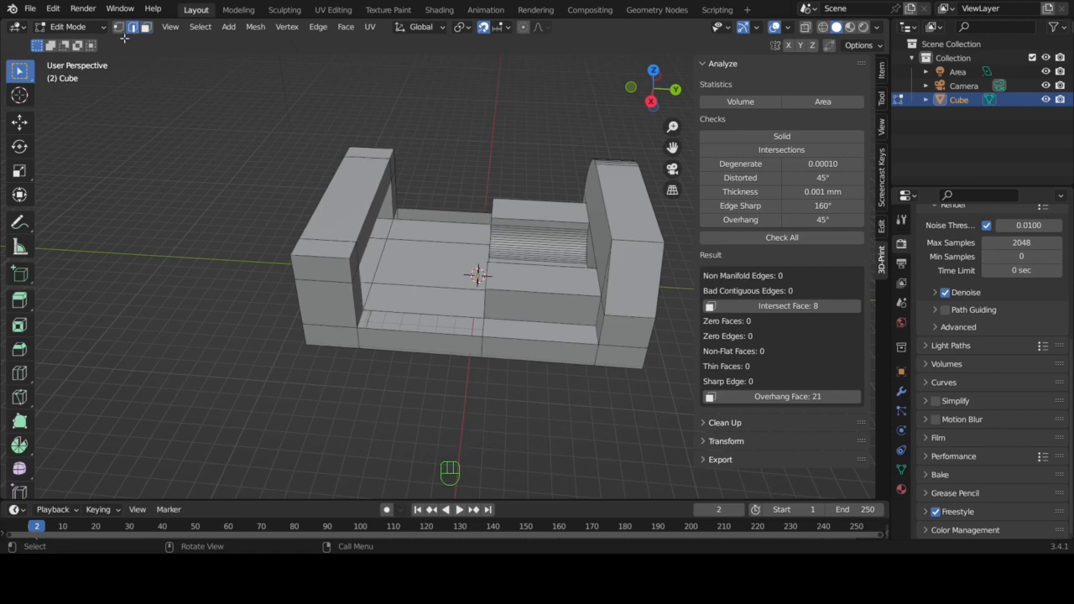
{"action": "left_click", "coordinate": [119, 27]}
{"action": "mouse_move", "coordinate": [407, 207]}
{"action": "middle_mouse_down"}
{"action": "mouse_move", "coordinate": [417, 228]}
{"action": "mouse_move", "coordinate": [410, 248]}
{"action": "mouse_move", "coordinate": [406, 208]}
{"action": "middle_mouse_up"}
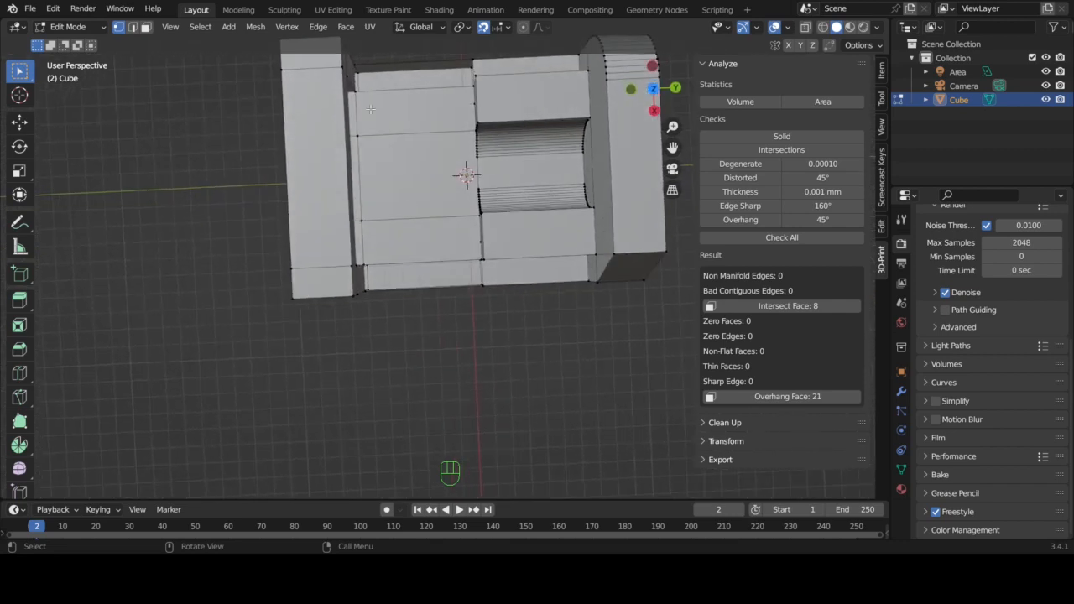
{"action": "left_click_drag", "start_coordinate": [672, 147], "coordinate": [659, 219]}
{"action": "left_click", "coordinate": [462, 132]}
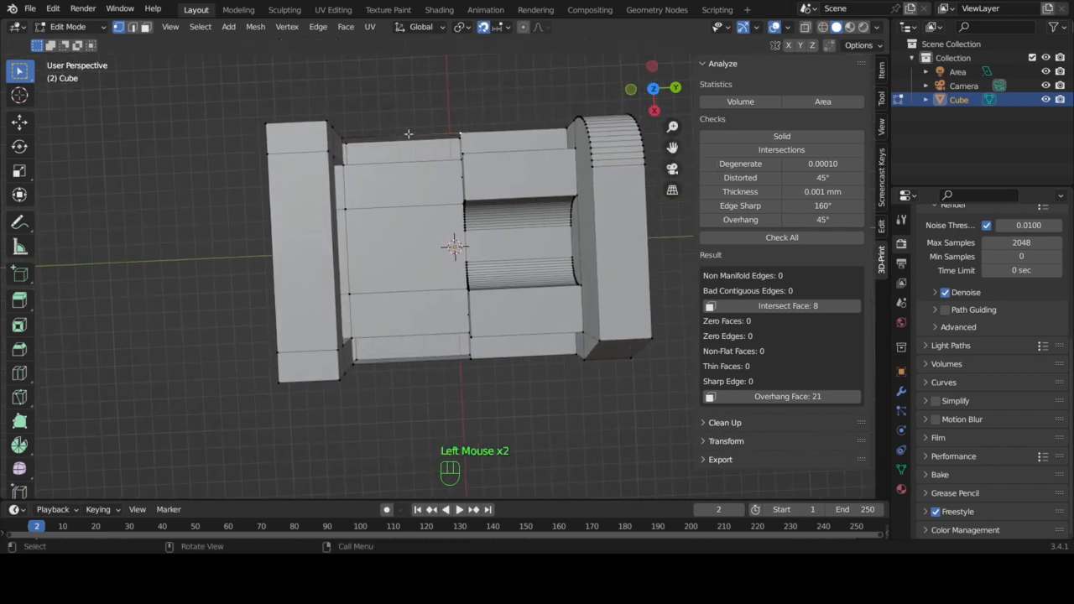
{"action": "left_click", "coordinate": [342, 138], "text": "shift"}
{"action": "left_click", "coordinate": [332, 128], "text": "shift"}
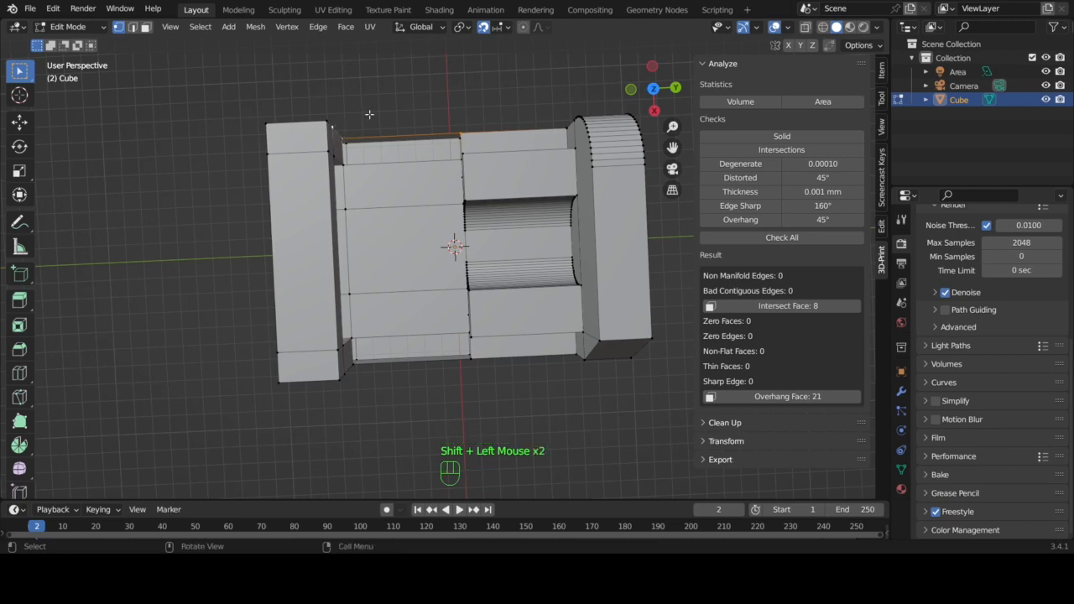
{"action": "key", "text": "f"}
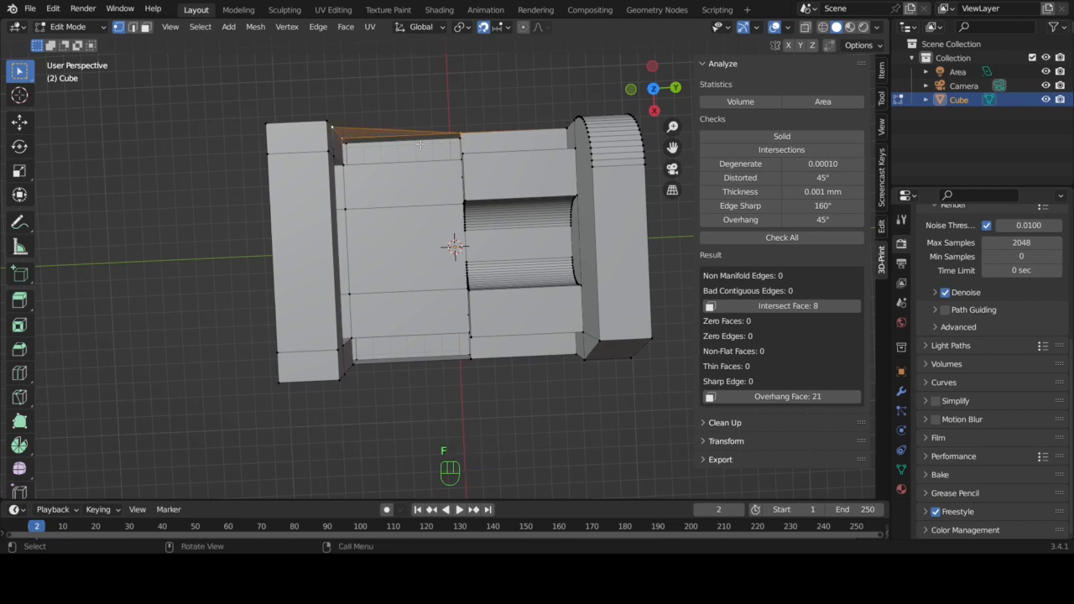
Step: Fill the sloped top of the negative X rib with a four-sided face between its corner vertices
{"action": "left_click", "coordinate": [459, 140]}
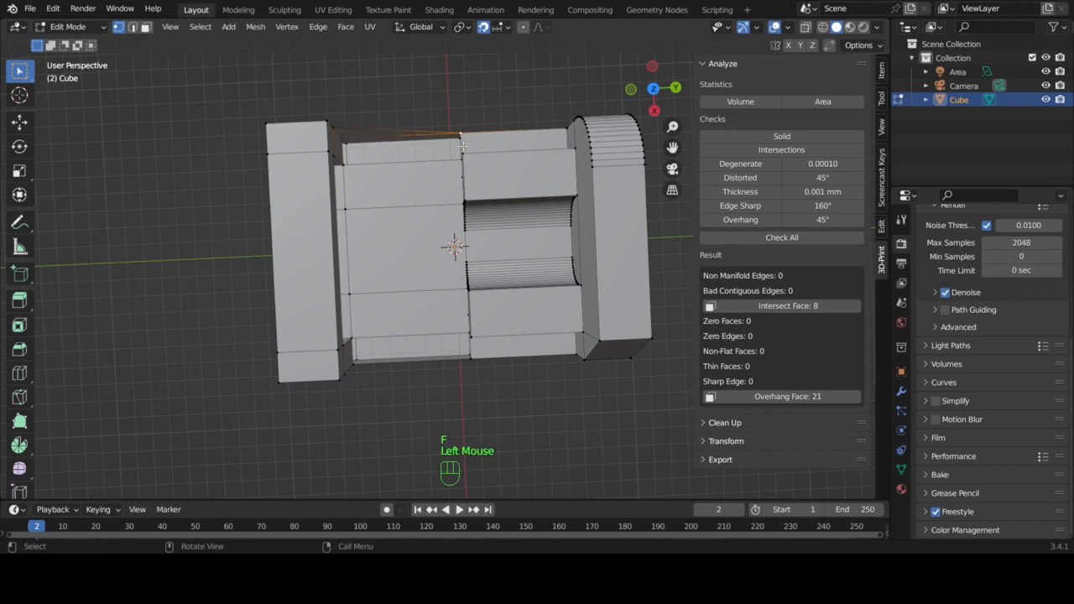
{"action": "left_click", "coordinate": [460, 158], "text": "shift"}
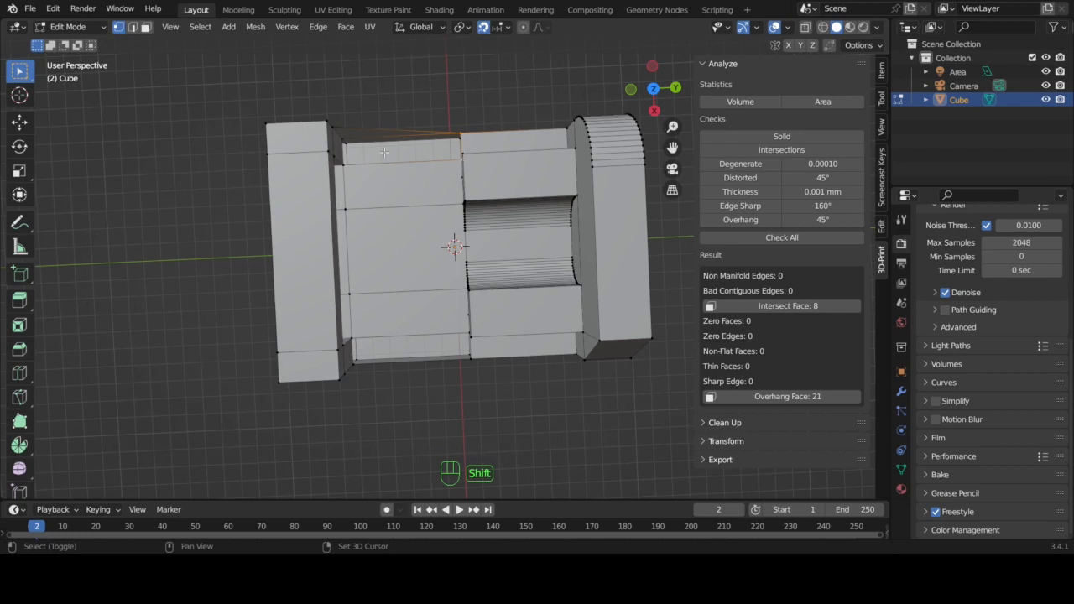
{"action": "left_click", "coordinate": [334, 151], "text": "shift"}
{"action": "left_click", "coordinate": [332, 126], "text": "shift"}
{"action": "key", "text": "f"}
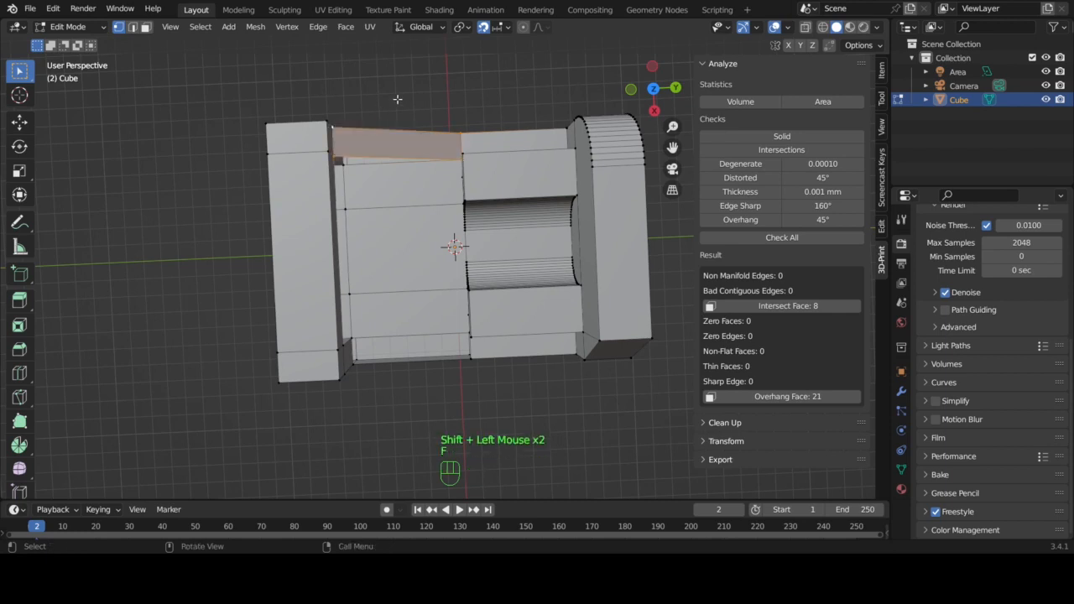
Step: Close the inner triangular side of the negative X rib with a face from its three corner vertices
{"action": "mouse_move", "coordinate": [396, 199]}
{"action": "middle_mouse_down"}
{"action": "mouse_move", "coordinate": [396, 209]}
{"action": "mouse_move", "coordinate": [397, 199]}
{"action": "middle_mouse_up"}
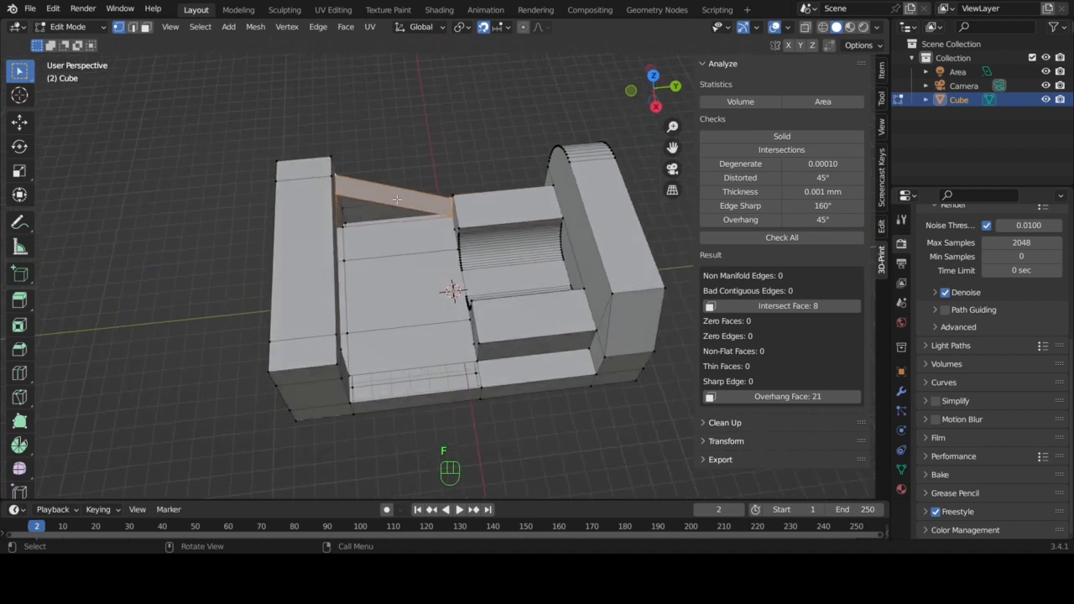
{"action": "left_click", "coordinate": [455, 219]}
{"action": "left_click", "coordinate": [334, 192], "text": "shift"}
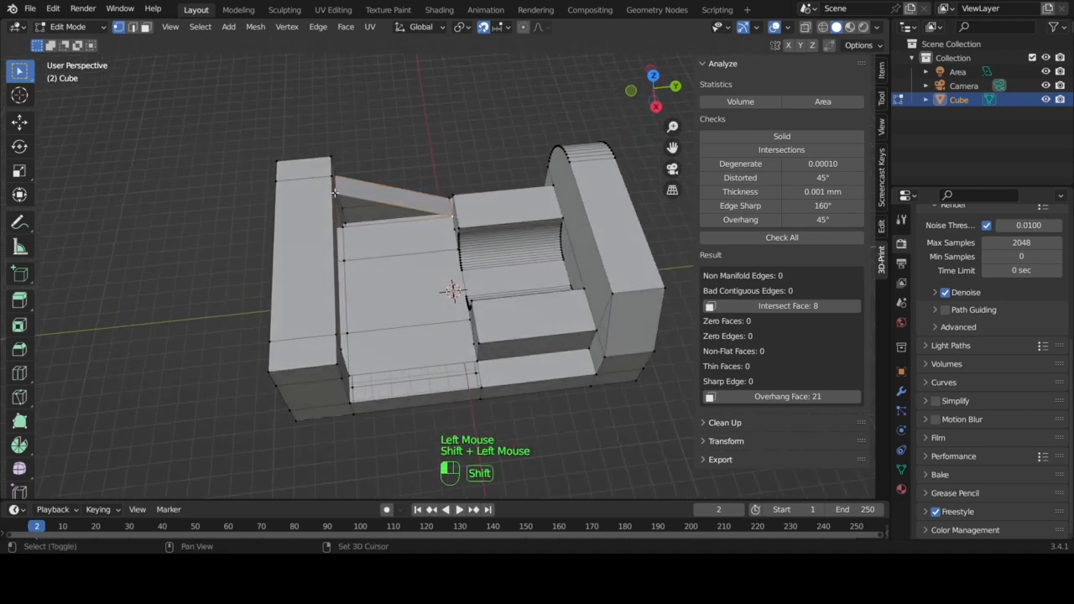
{"action": "left_click", "coordinate": [344, 227], "text": "shift"}
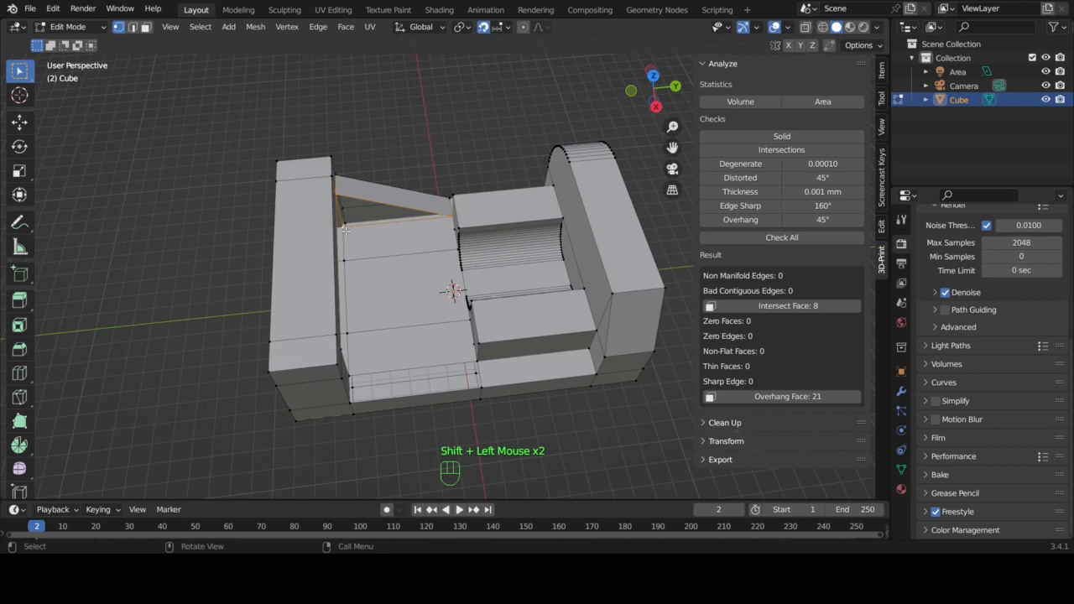
{"action": "key", "text": "f"}
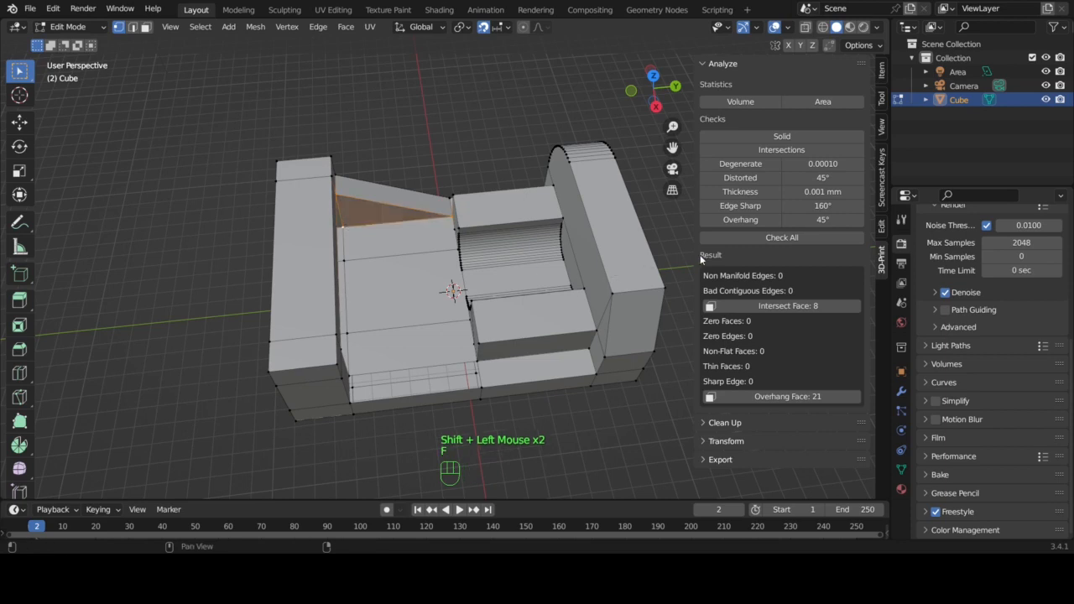
Step: Run all the 3D-print checks and select the reported non-manifold edges on the model
{"action": "left_click", "coordinate": [736, 238]}
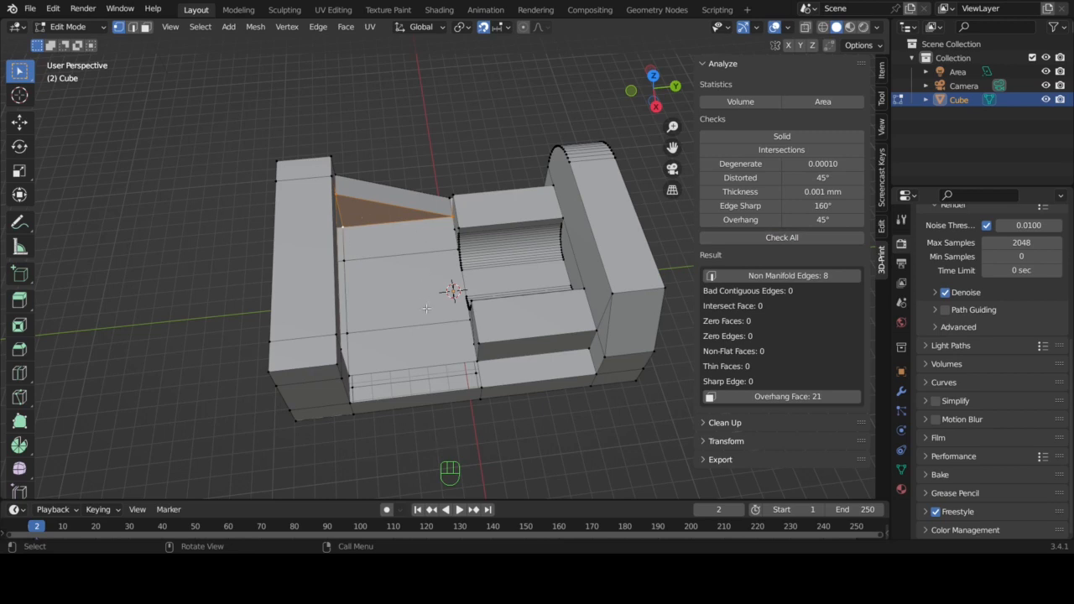
{"action": "middle_click_drag", "start_coordinate": [426, 309], "coordinate": [430, 320]}
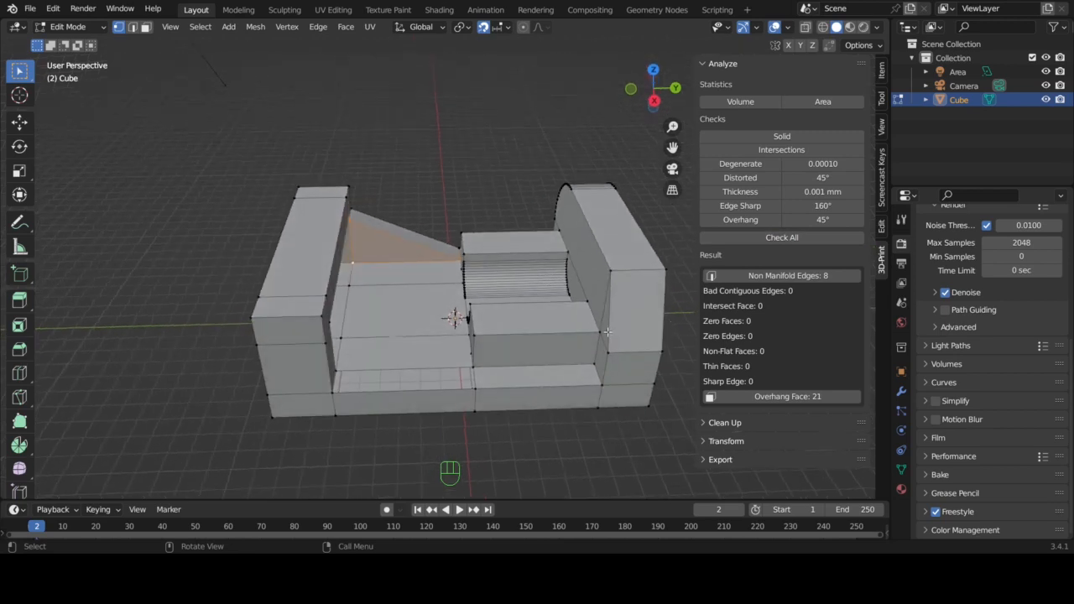
{"action": "left_click", "coordinate": [722, 276]}
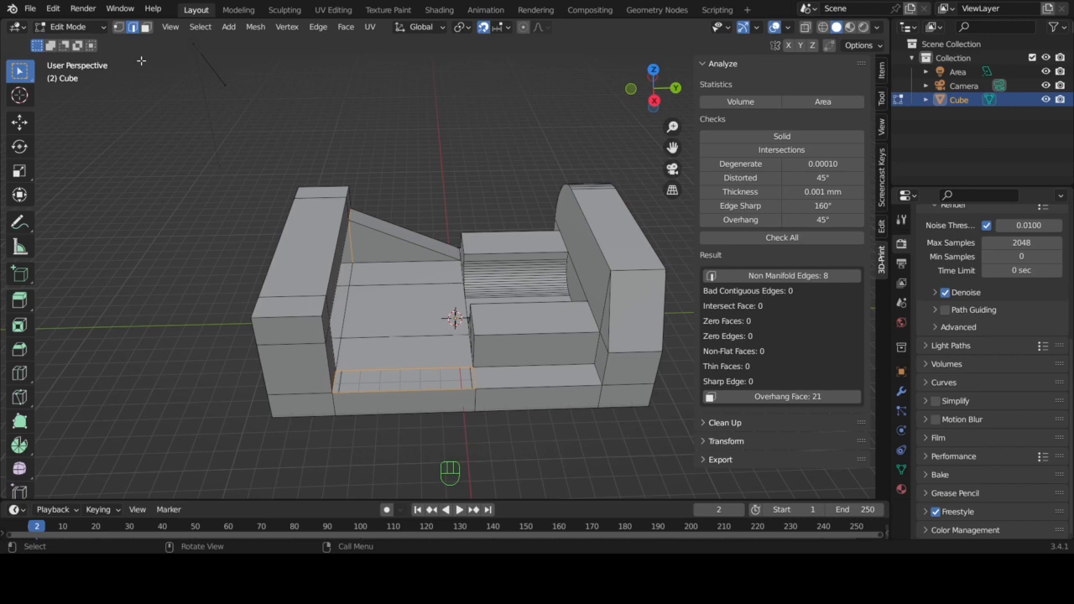
Step: Fill the inner triangular side of the rib on the positive X side with a face from its three corner vertices
{"action": "left_click", "coordinate": [118, 27]}
{"action": "left_click", "coordinate": [468, 365]}
{"action": "left_click", "coordinate": [338, 370], "text": "shift"}
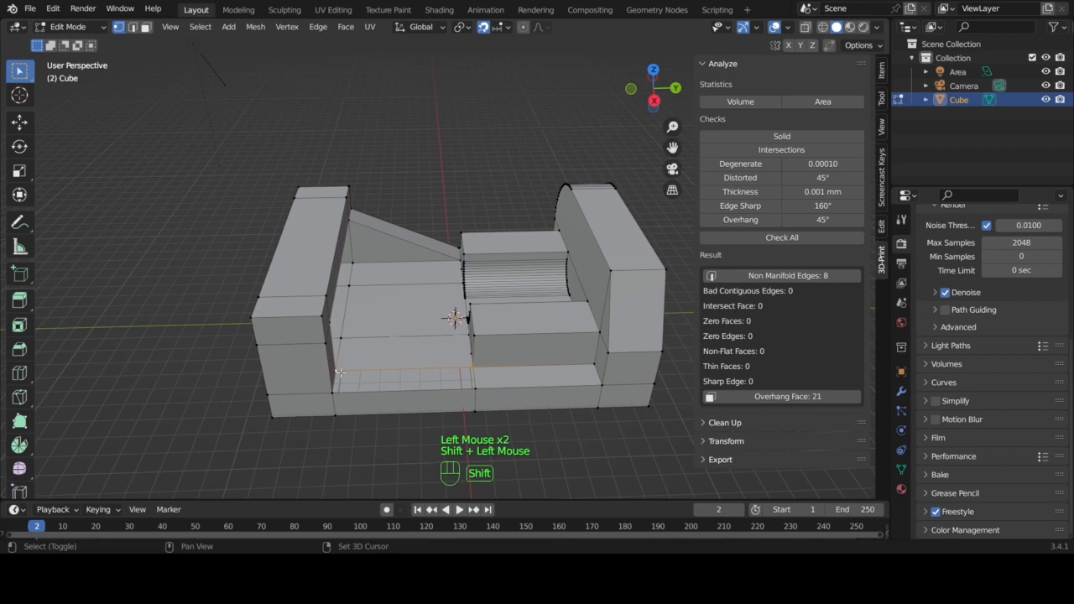
{"action": "left_click", "coordinate": [330, 326], "text": "shift"}
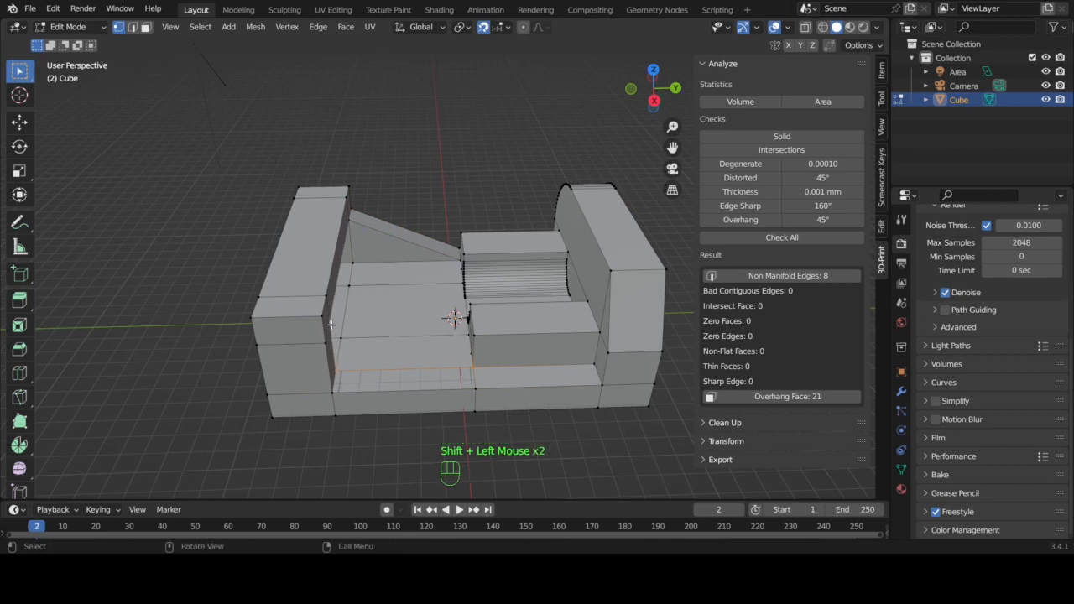
{"action": "key", "text": "f"}
Step: Fill the sloped top of the positive X rib with a four-sided face between its corner vertices
{"action": "left_click", "coordinate": [330, 326]}
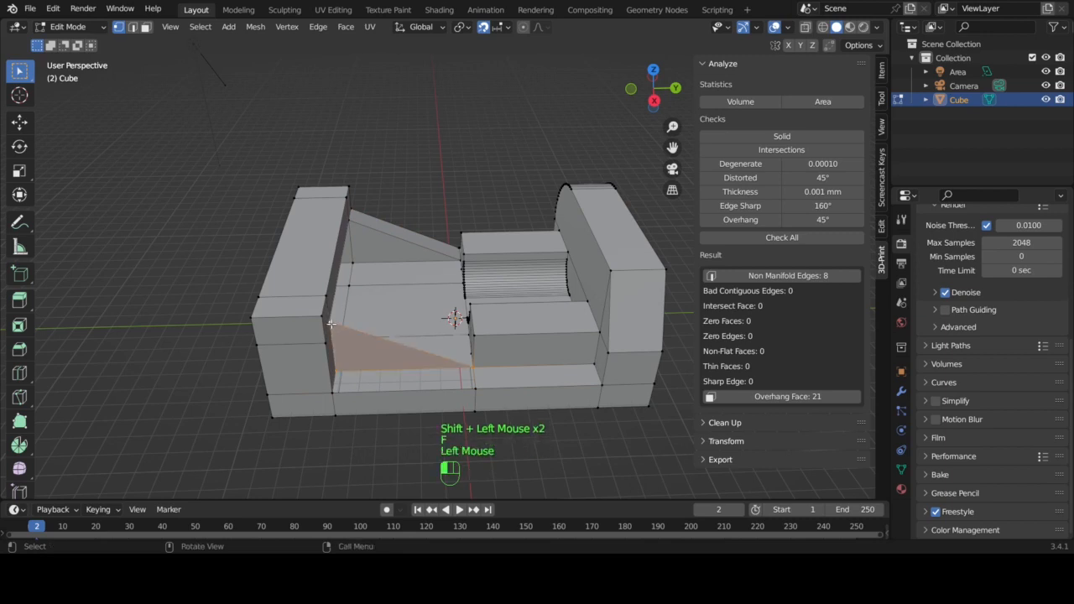
{"action": "left_click", "coordinate": [340, 343], "text": "shift"}
{"action": "left_click", "coordinate": [466, 365], "text": "shift"}
{"action": "left_click", "coordinate": [478, 390], "text": "shift"}
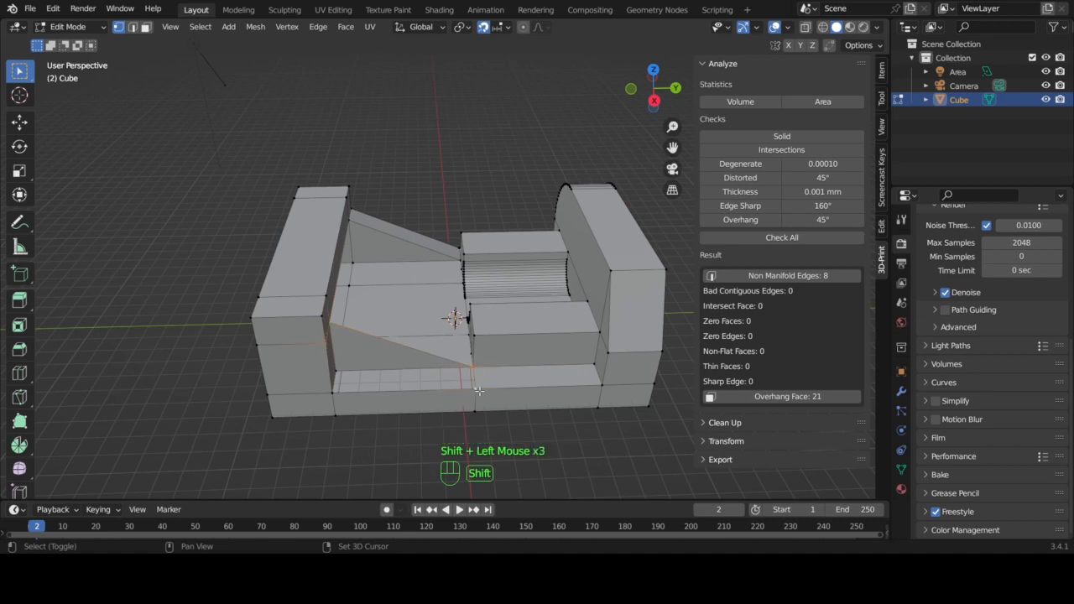
{"action": "key", "text": "f"}
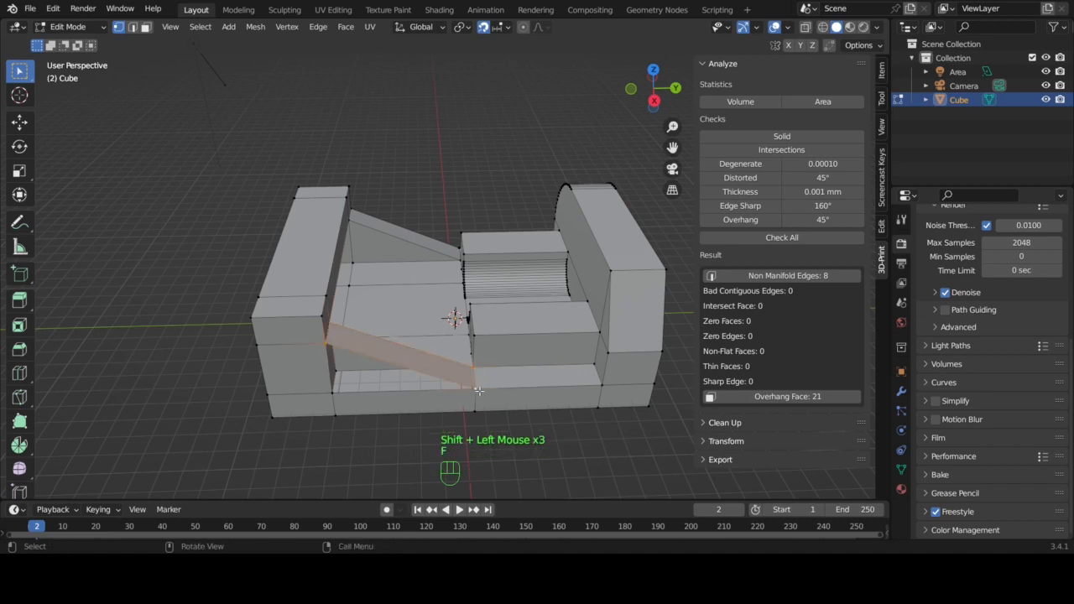
Step: Close the outer triangular side of the positive X rib with a face from its corner vertices
{"action": "left_click", "coordinate": [474, 388]}
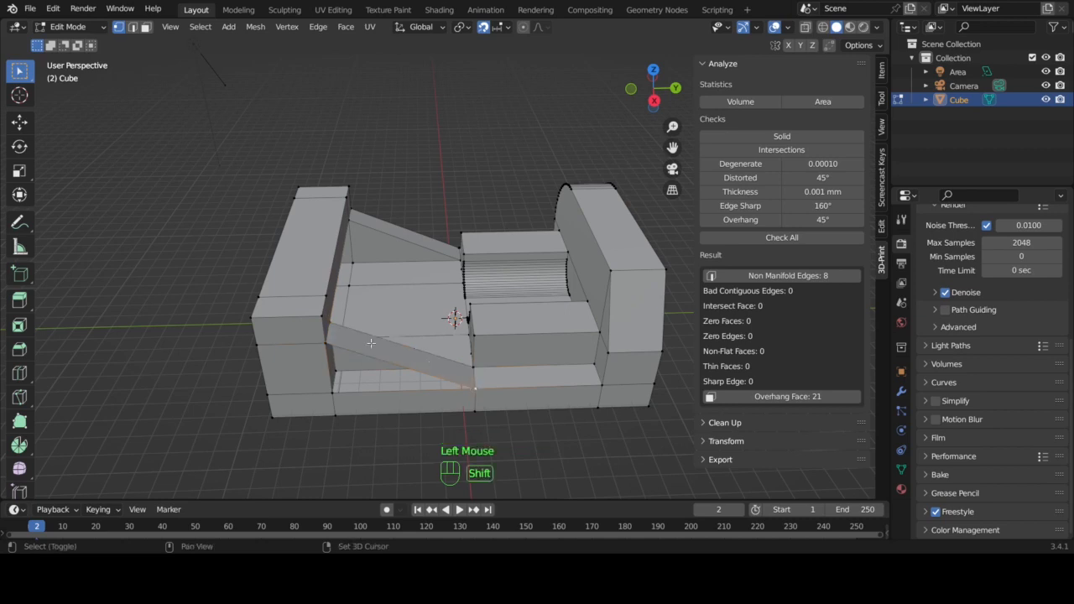
{"action": "left_click", "coordinate": [327, 341], "text": "shift"}
{"action": "left_click", "coordinate": [331, 395], "text": "shift"}
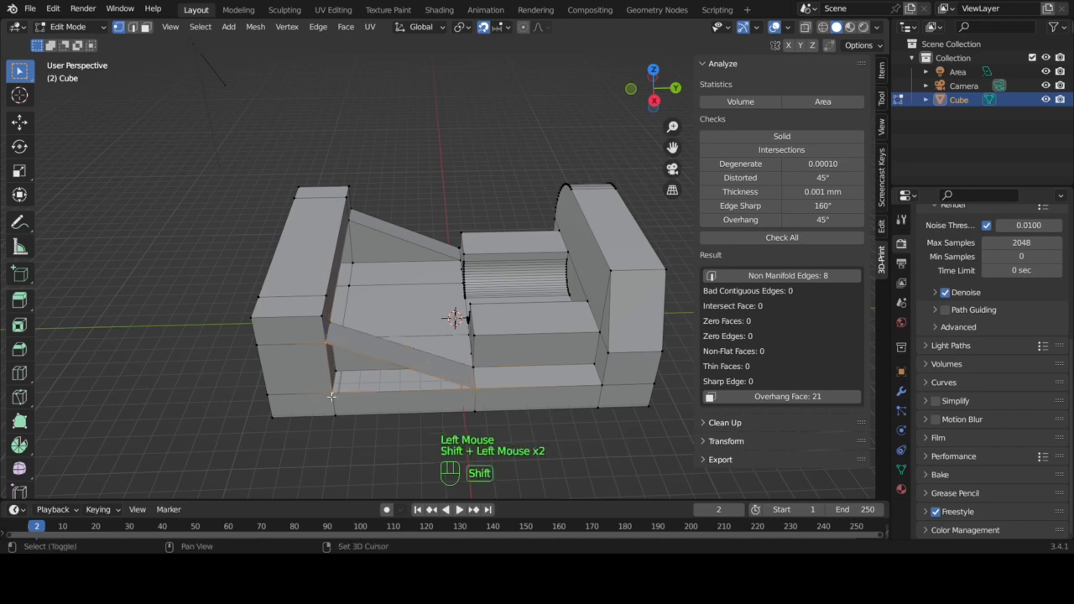
{"action": "left_click", "coordinate": [482, 390], "text": "shift"}
{"action": "left_click", "coordinate": [482, 390], "text": "shift"}
{"action": "key", "text": "f"}
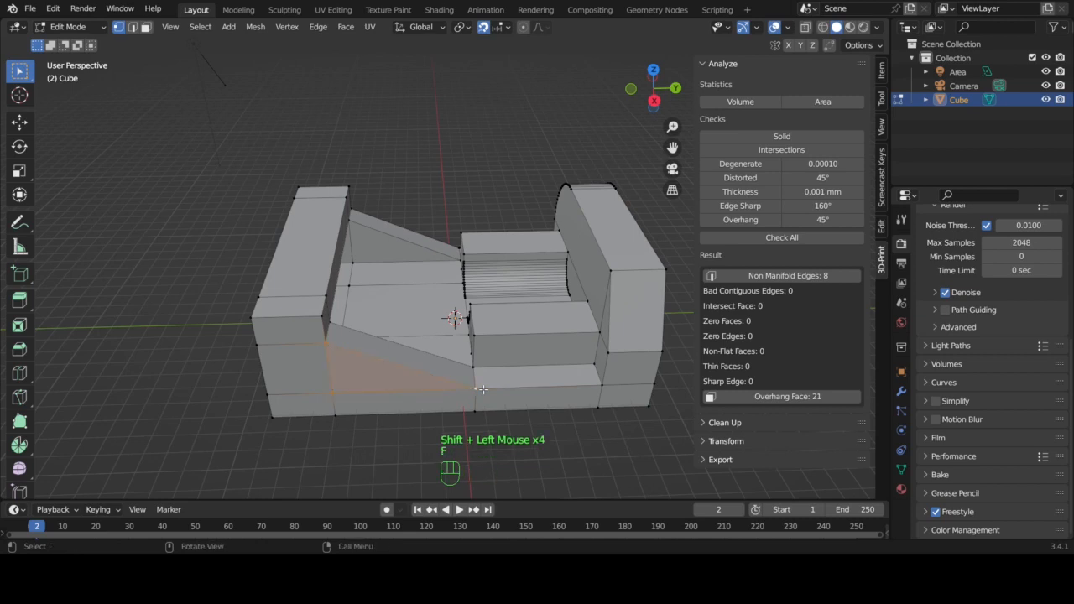
Step: Rerun all the mesh checks and inspect the non-manifold edges where both rebuilt ribs meet the end block
{"action": "left_click", "coordinate": [747, 237]}
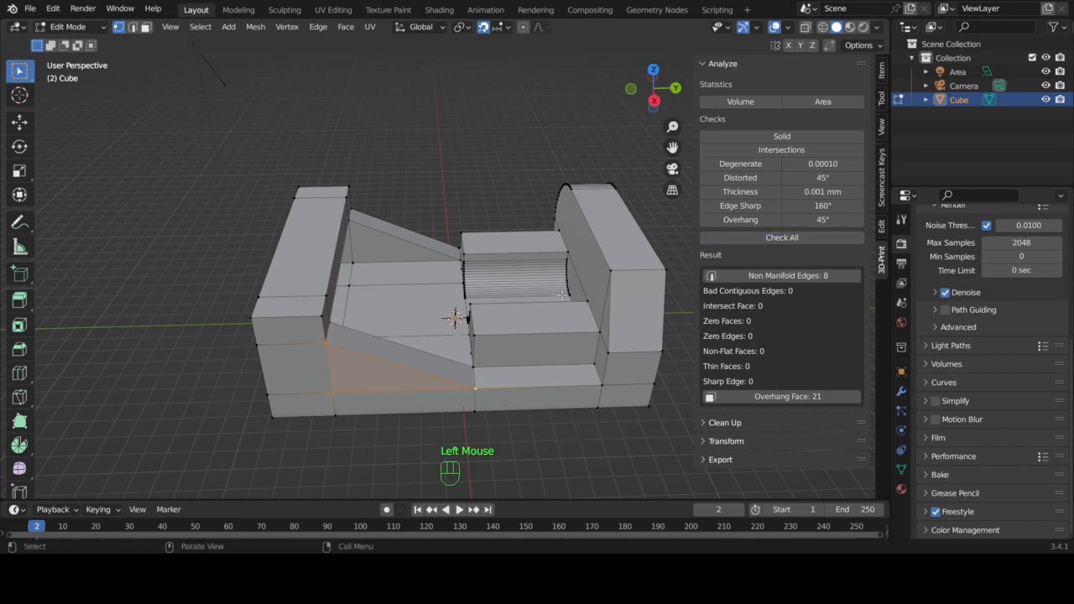
{"action": "left_click", "coordinate": [746, 276]}
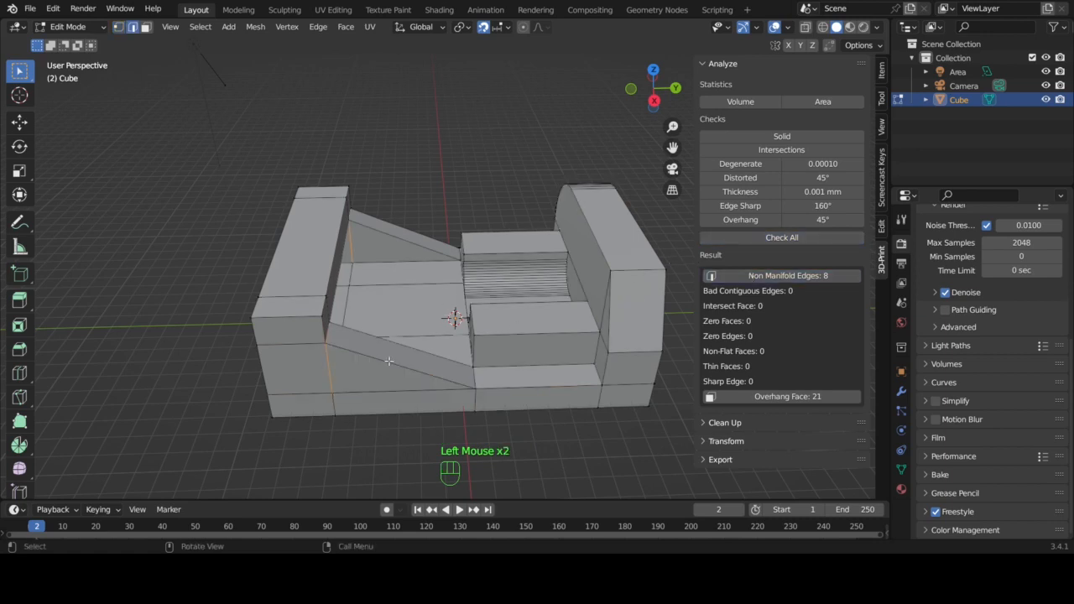
{"action": "mouse_move", "coordinate": [348, 337]}
{"action": "middle_mouse_down"}
{"action": "mouse_move", "coordinate": [361, 319]}
{"action": "mouse_move", "coordinate": [348, 336]}
{"action": "middle_mouse_up"}
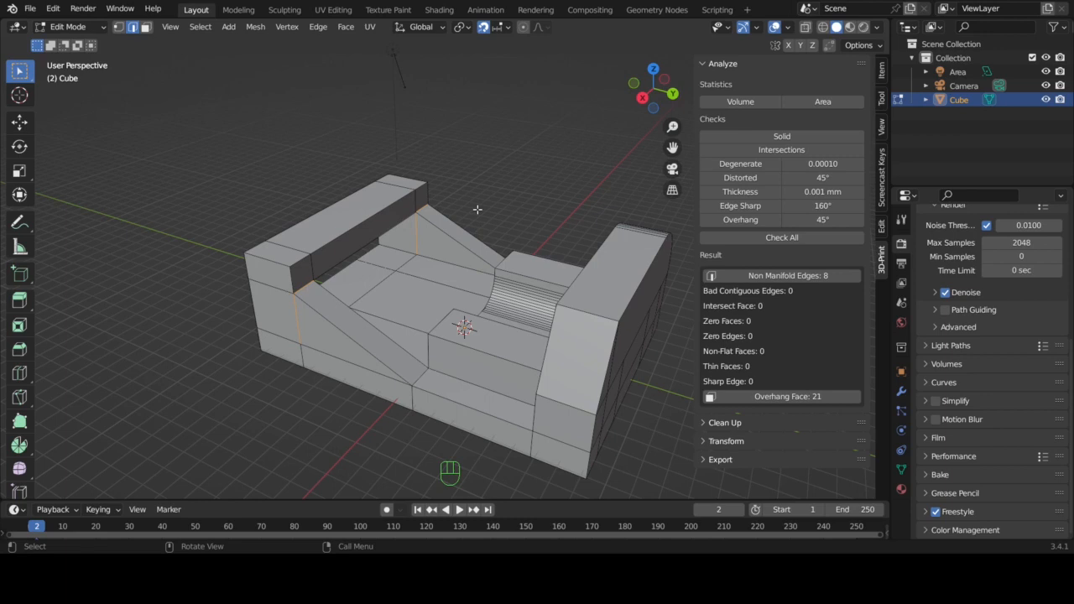
{"action": "left_click", "coordinate": [745, 277]}
Step: Delete the sloped top face of the positive X rib and the end block's internal face enclosed behind it
{"action": "left_click", "coordinate": [145, 28]}
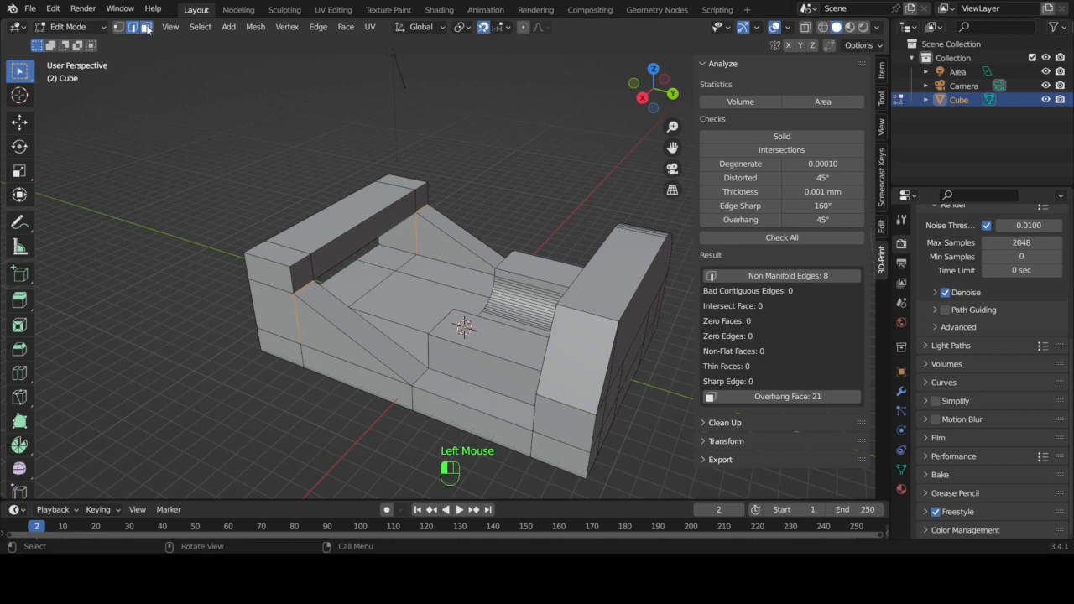
{"action": "double_click", "coordinate": [322, 309]}
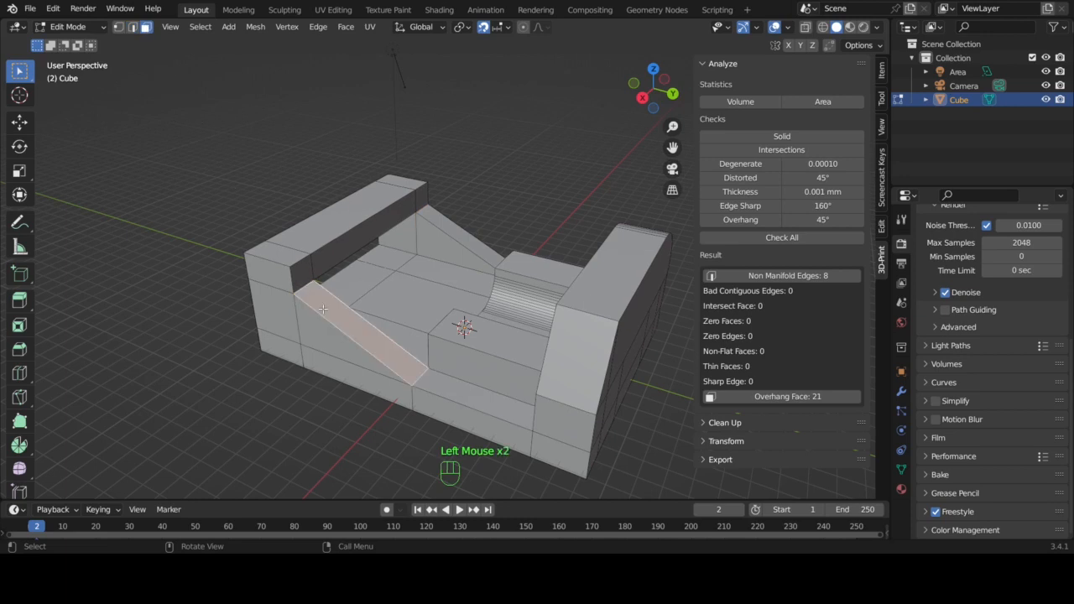
{"action": "key", "text": "Delete"}
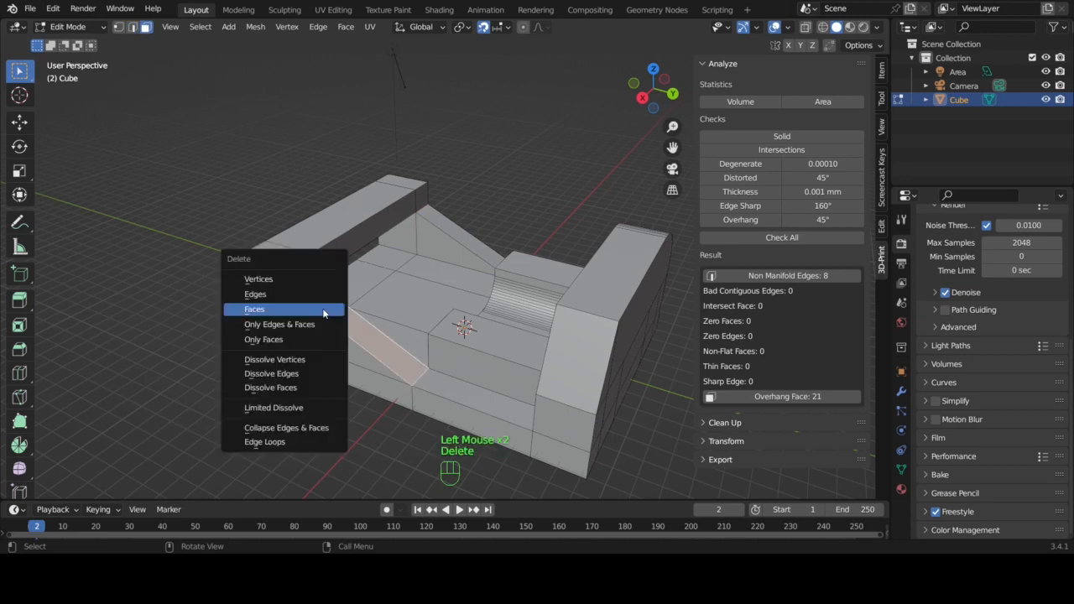
{"action": "left_click", "coordinate": [323, 311]}
{"action": "middle_click_drag", "start_coordinate": [404, 338], "coordinate": [404, 337]}
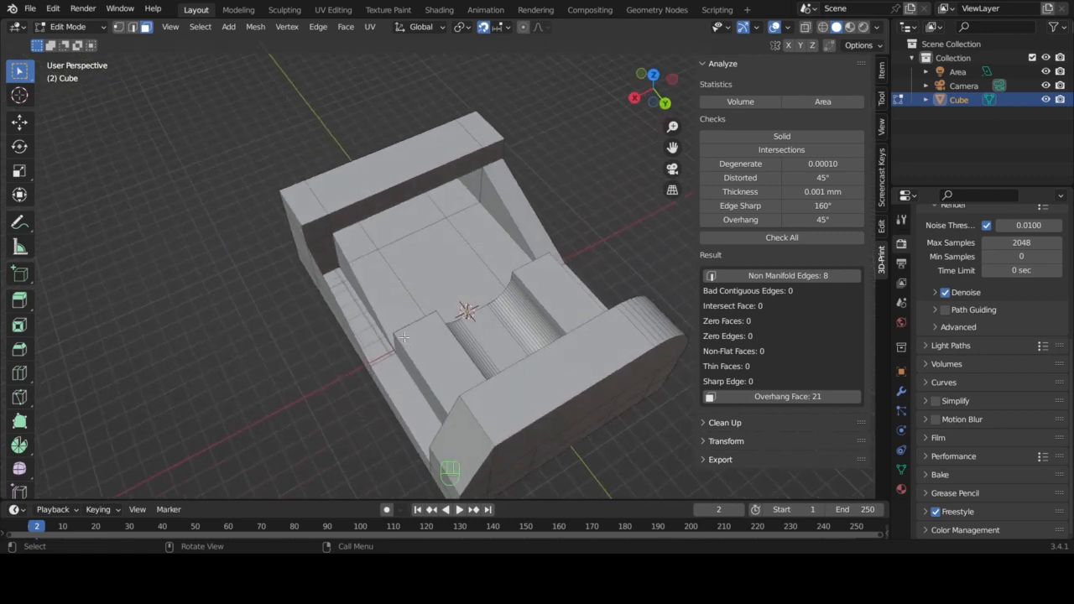
{"action": "left_click", "coordinate": [323, 253]}
{"action": "key", "text": "x"}
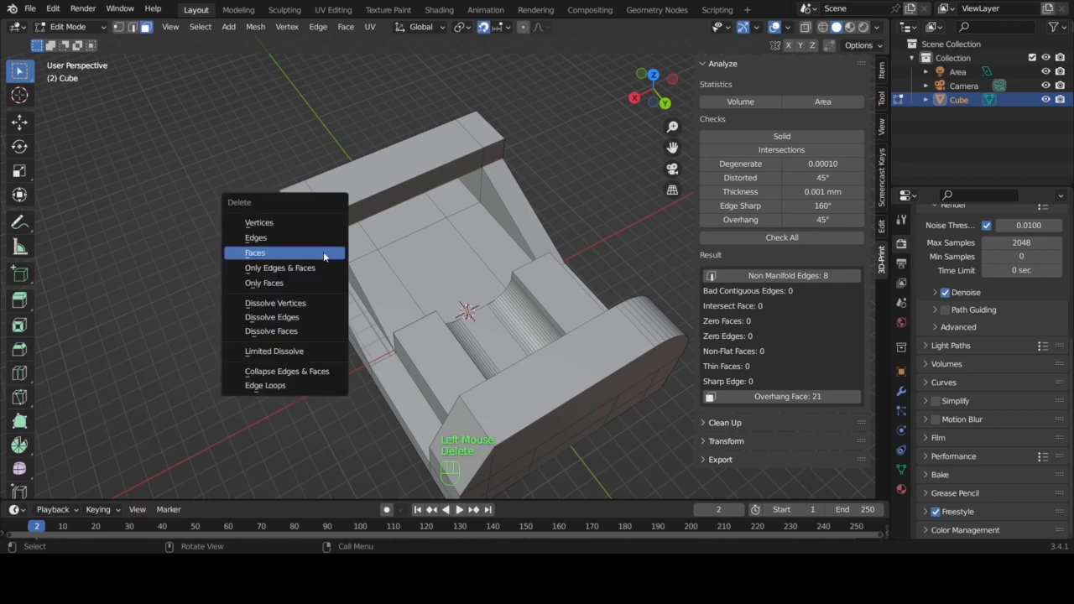
{"action": "left_click", "coordinate": [323, 252]}
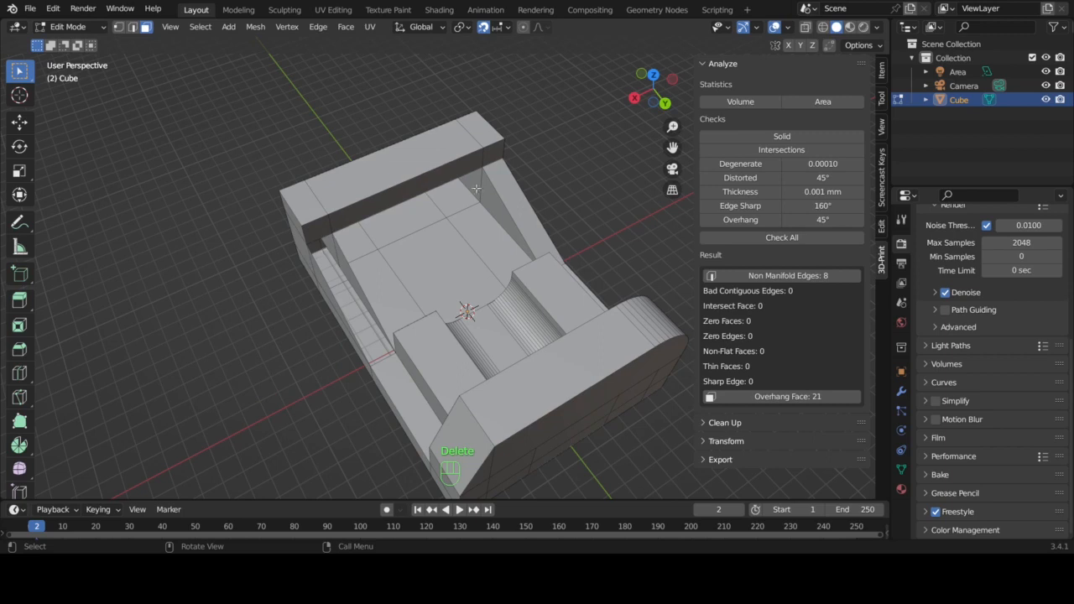
Step: Delete the sloped top face of the negative X rib and the end block's internal face enclosed behind it
{"action": "left_click", "coordinate": [506, 186]}
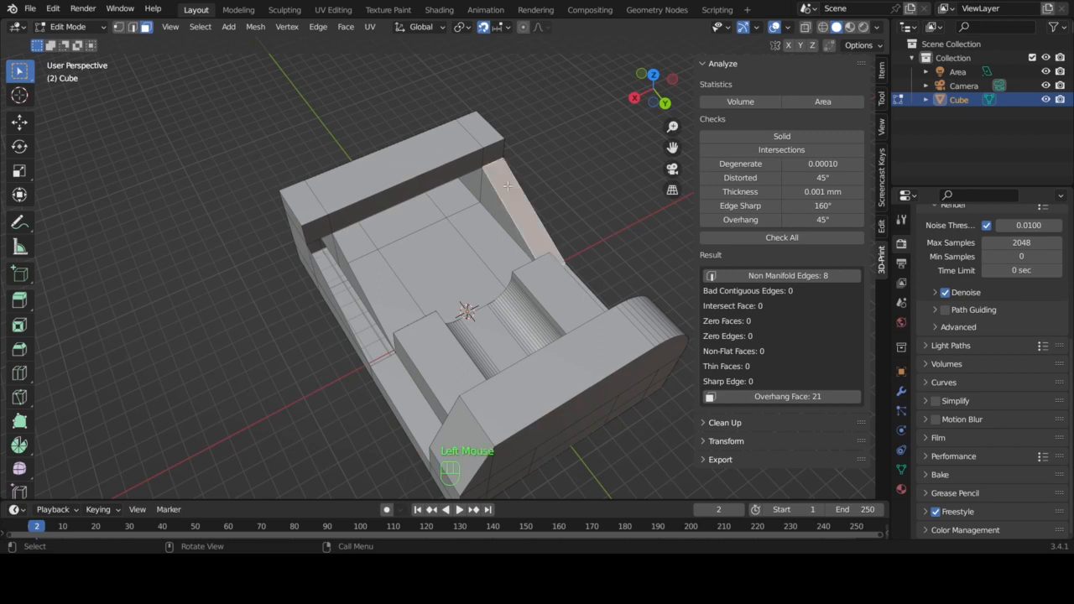
{"action": "key", "text": "x"}
{"action": "left_click", "coordinate": [507, 186]}
{"action": "middle_click_drag", "start_coordinate": [506, 191], "coordinate": [525, 209]}
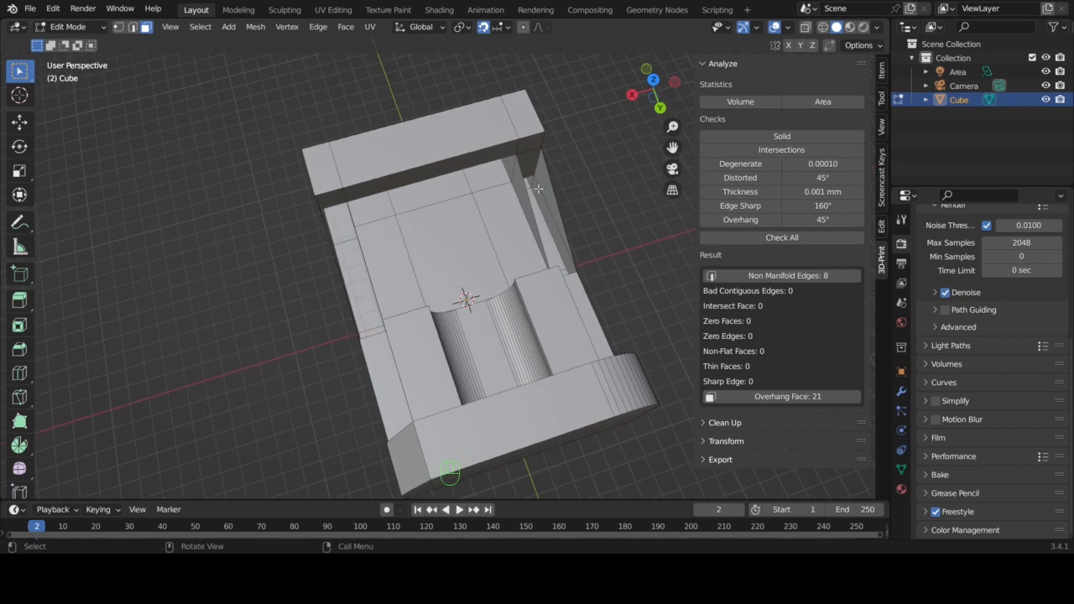
{"action": "left_click", "coordinate": [530, 167]}
{"action": "key", "text": "x"}
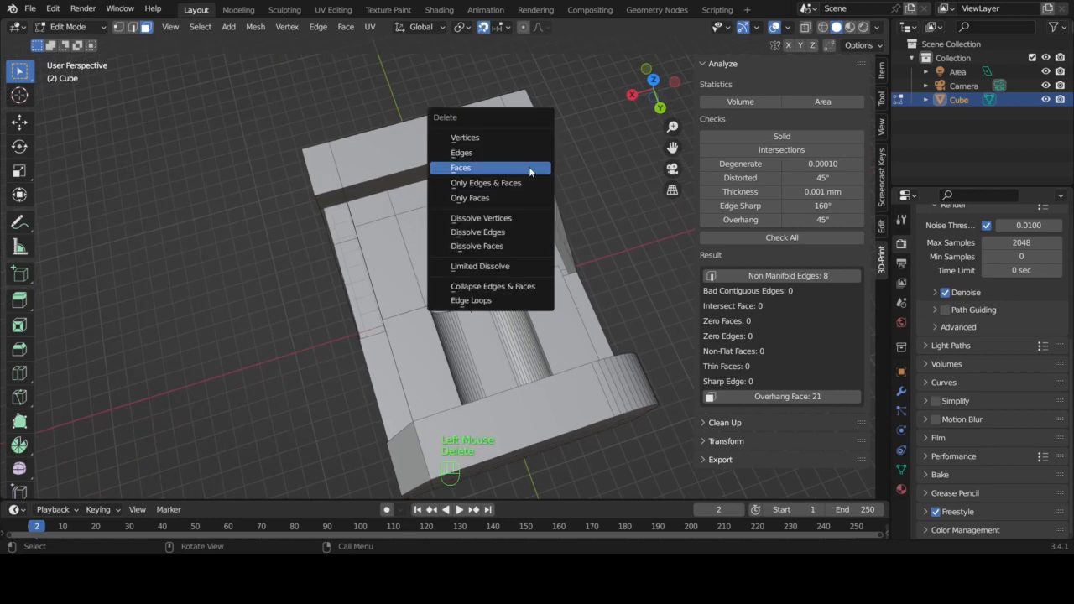
{"action": "left_click", "coordinate": [529, 171]}
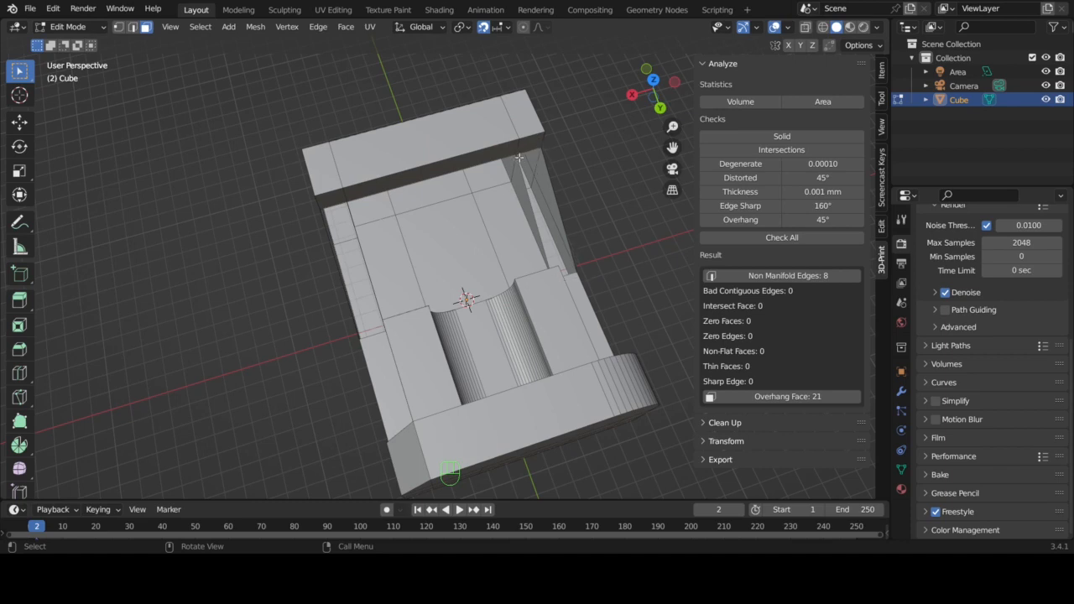
Step: Fill the open sloped top of the negative X rib with a new face from its four boundary edges
{"action": "left_click", "coordinate": [131, 26]}
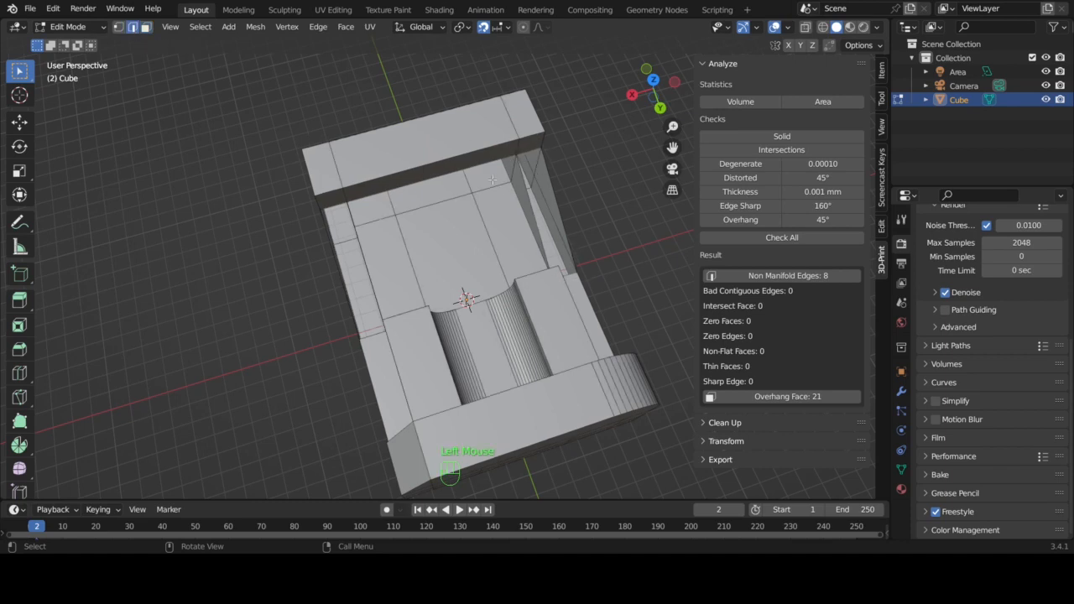
{"action": "left_click", "coordinate": [530, 188]}
{"action": "left_click", "coordinate": [528, 153], "text": "shift"}
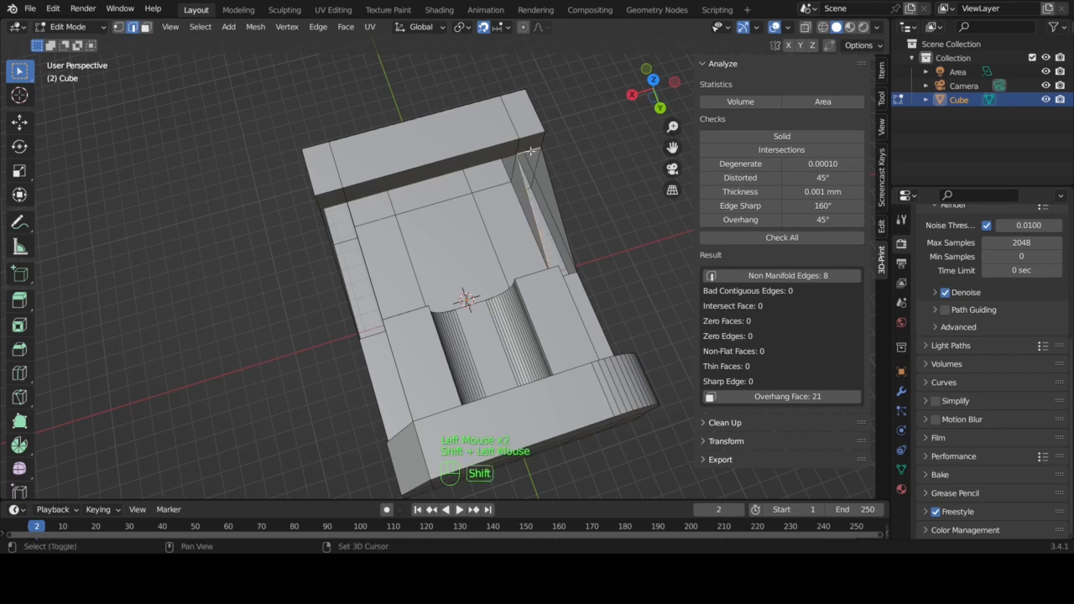
{"action": "left_click", "coordinate": [549, 176], "text": "shift"}
{"action": "middle_click_drag", "start_coordinate": [548, 176], "coordinate": [557, 214]}
{"action": "left_click", "coordinate": [557, 215], "text": "shift"}
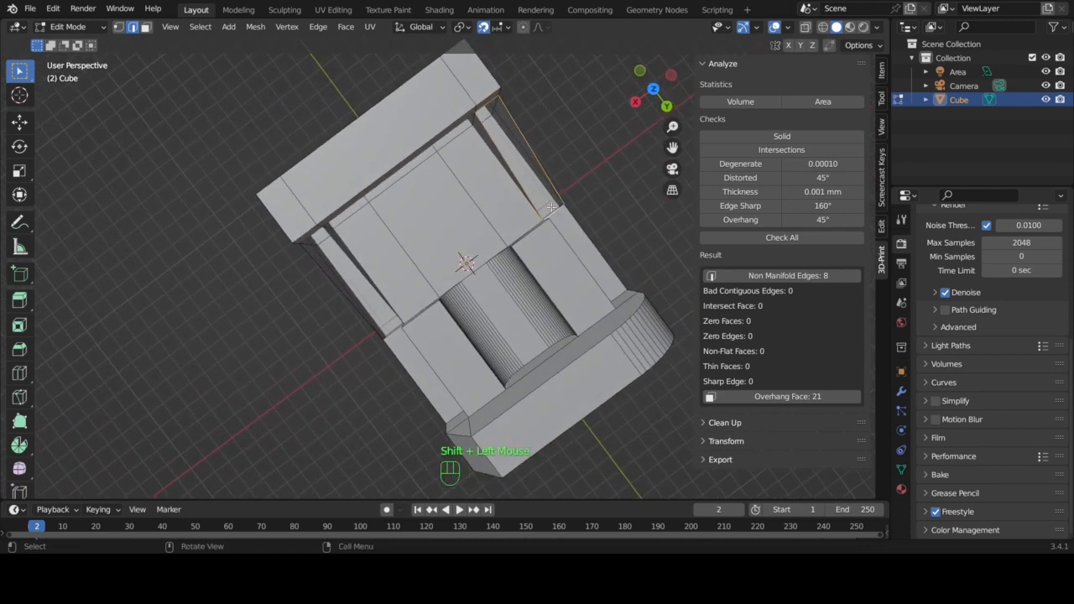
{"action": "key", "text": "f"}
Step: Fill the open sloped top of the positive X rib with a new face from its four boundary edges
{"action": "left_click", "coordinate": [360, 265]}
{"action": "left_click", "coordinate": [330, 282], "text": "shift"}
{"action": "left_click", "coordinate": [393, 336], "text": "shift"}
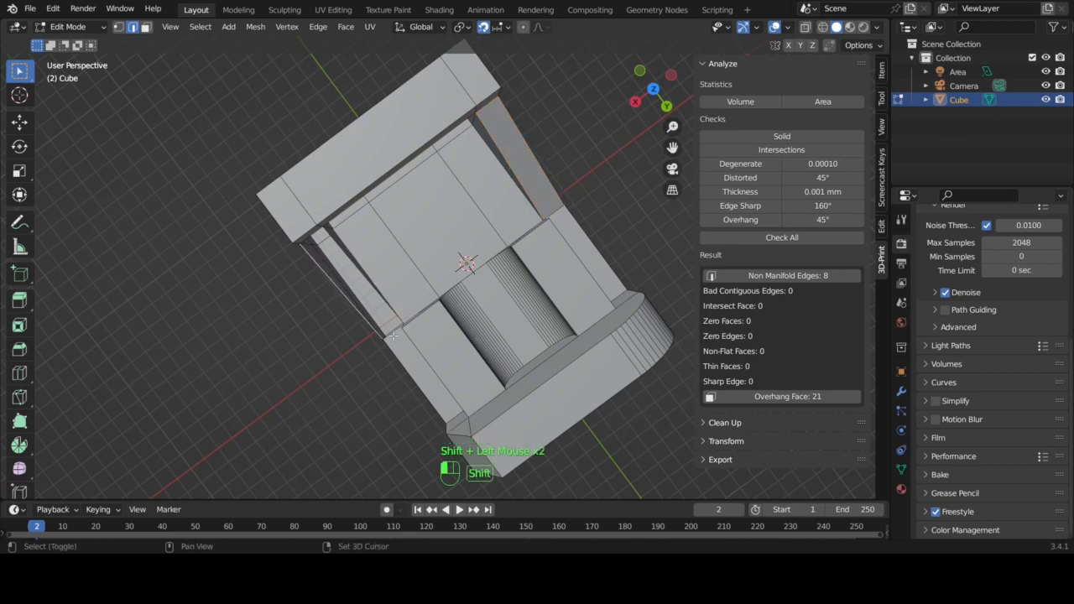
{"action": "middle_click_drag", "start_coordinate": [392, 336], "coordinate": [353, 286]}
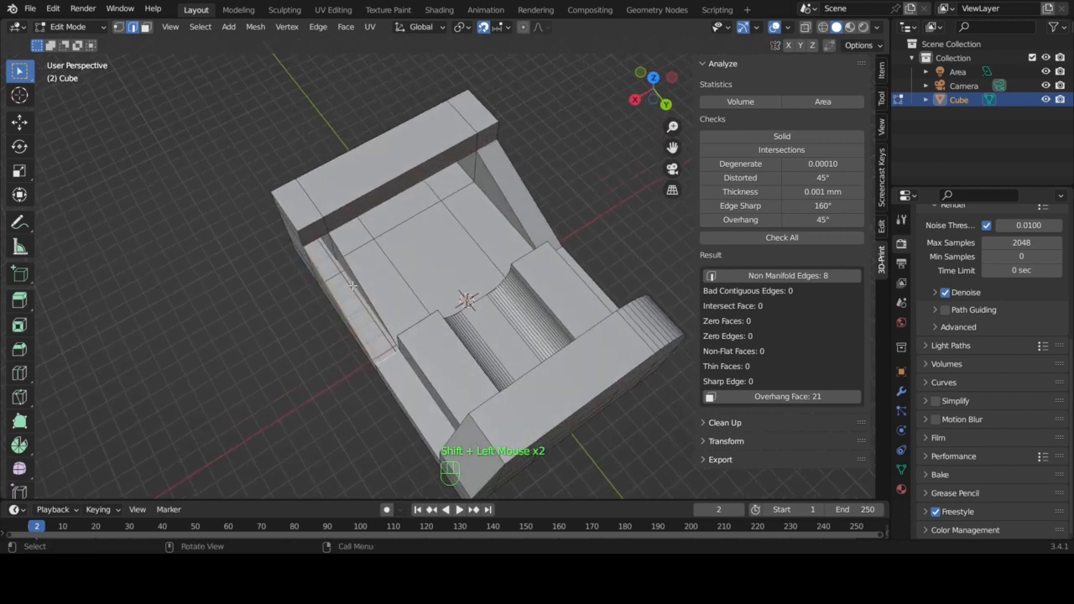
{"action": "left_click", "coordinate": [318, 276]}
{"action": "left_click", "coordinate": [319, 277]}
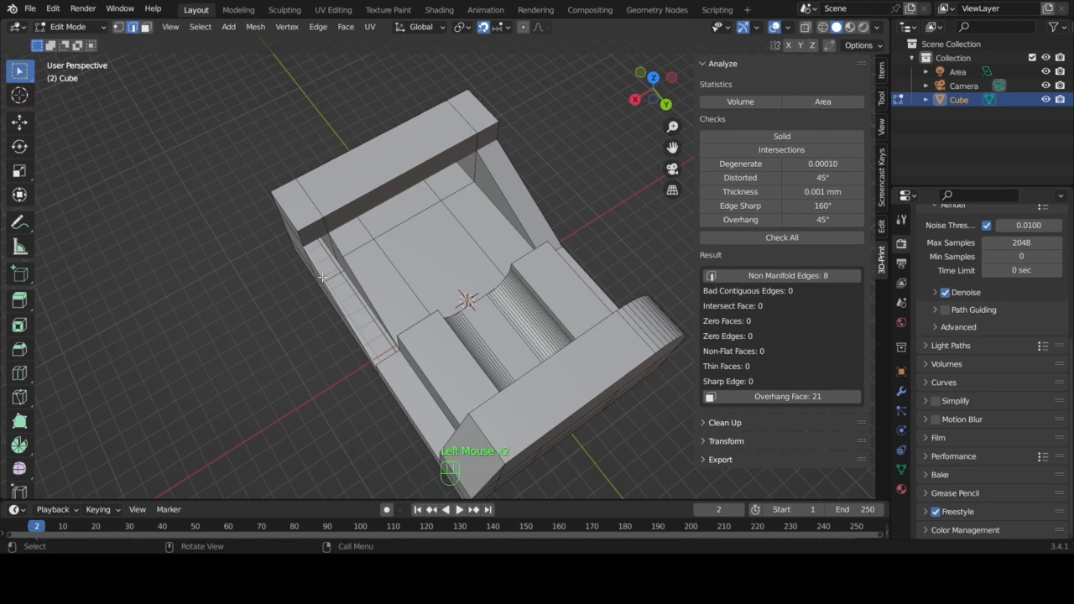
{"action": "left_click", "coordinate": [391, 362], "text": "shift"}
{"action": "left_click", "coordinate": [368, 298], "text": "shift"}
{"action": "left_click", "coordinate": [317, 239], "text": "shift"}
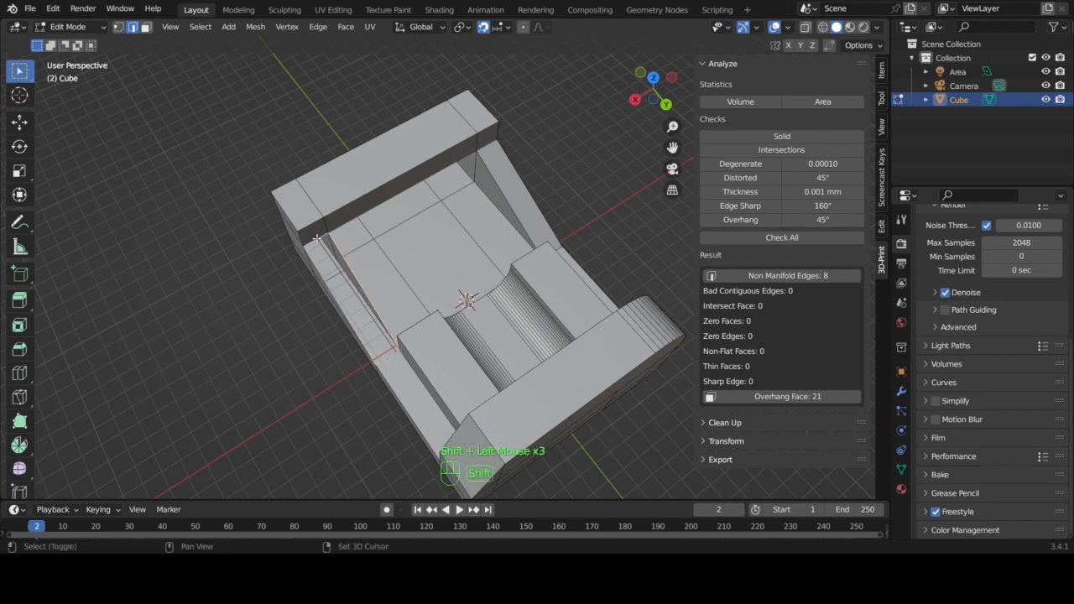
{"action": "key", "text": "f"}
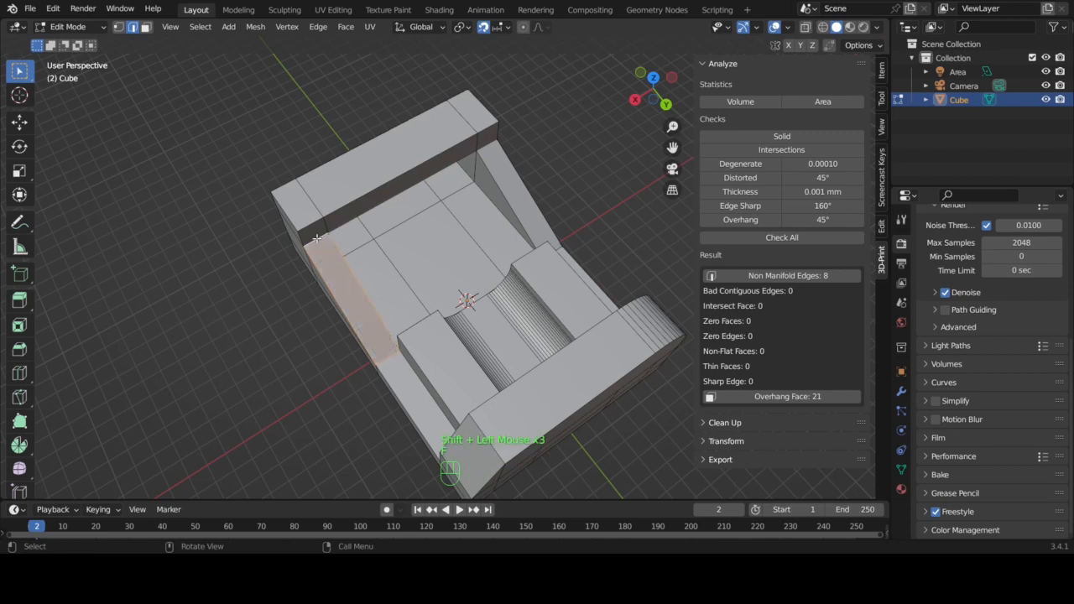
Step: Rerun all the mesh checks on the part and review the non-manifold and intersection results
{"action": "middle_click_drag", "start_coordinate": [317, 239], "coordinate": [406, 243]}
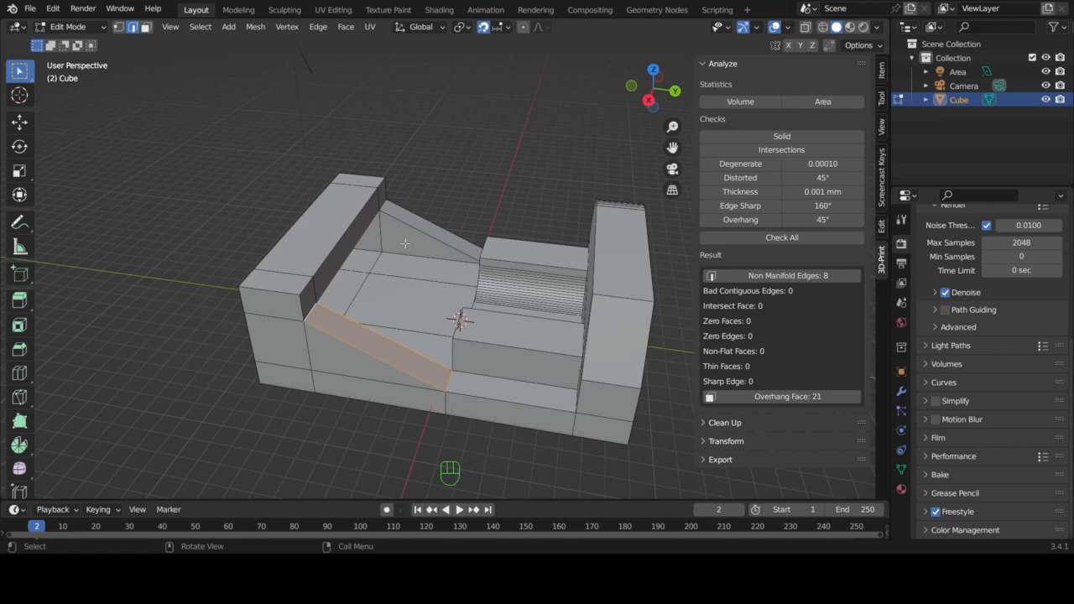
{"action": "left_click", "coordinate": [777, 240]}
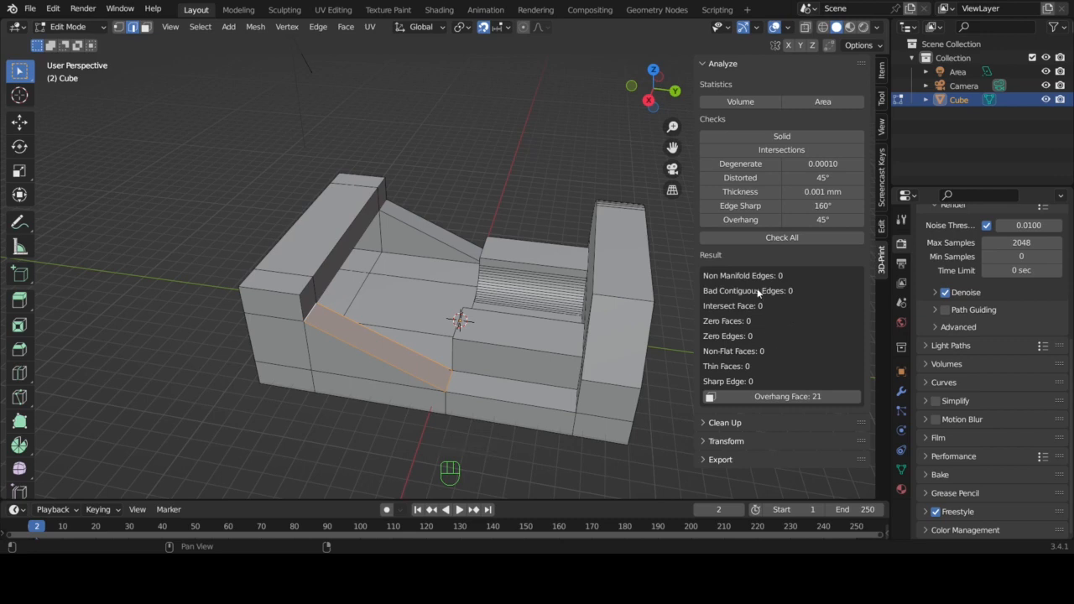
{"action": "left_click_drag", "start_coordinate": [672, 148], "coordinate": [590, 59]}
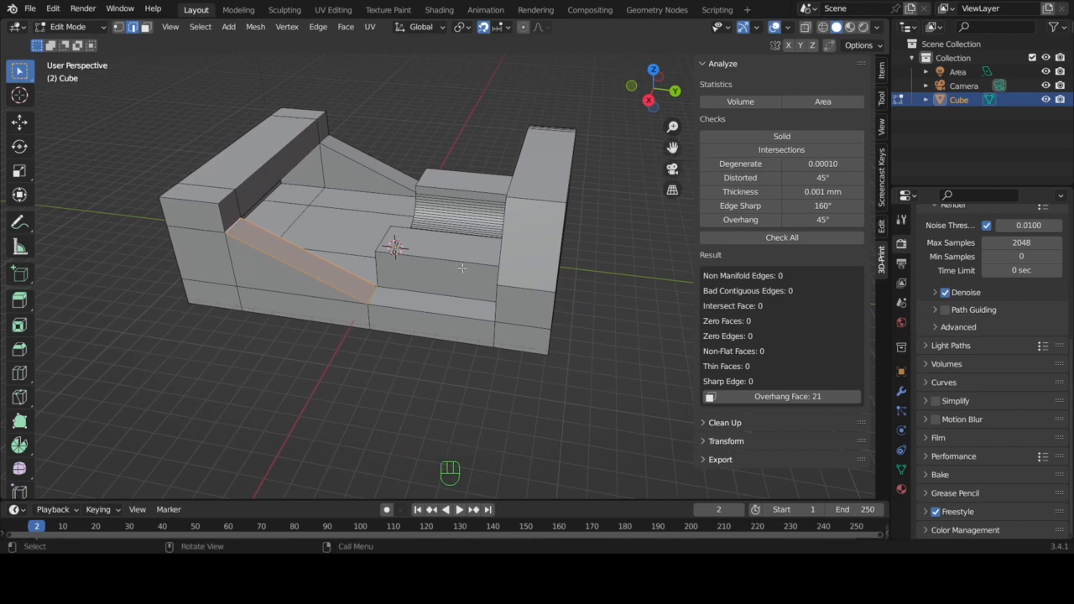
{"action": "middle_click_drag", "start_coordinate": [443, 266], "coordinate": [442, 314]}
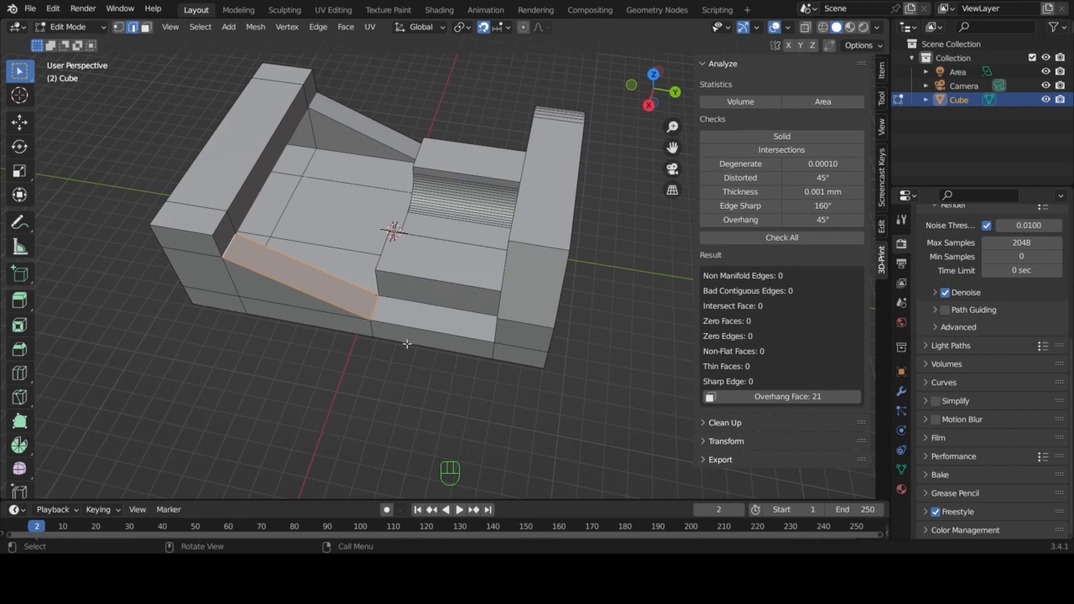
Step: Return the part to Object Mode and export it in STL format
{"action": "key", "text": "Tab"}
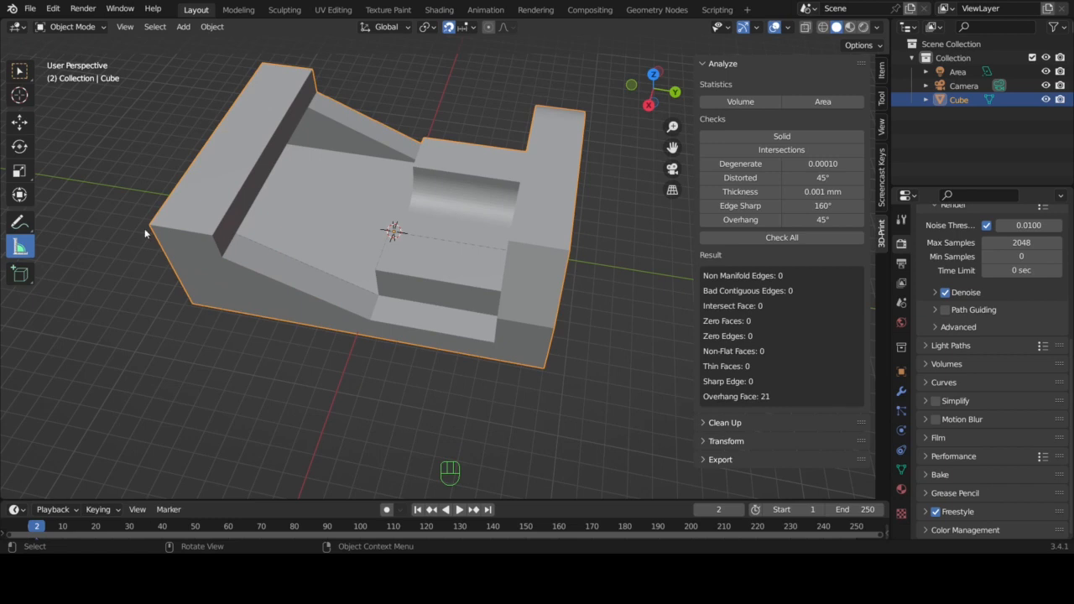
{"action": "mouse_move", "coordinate": [20, 72]}
{"action": "left_mouse_down"}
{"action": "mouse_move", "coordinate": [48, 99]}
{"action": "mouse_move", "coordinate": [69, 100]}
{"action": "left_mouse_up"}
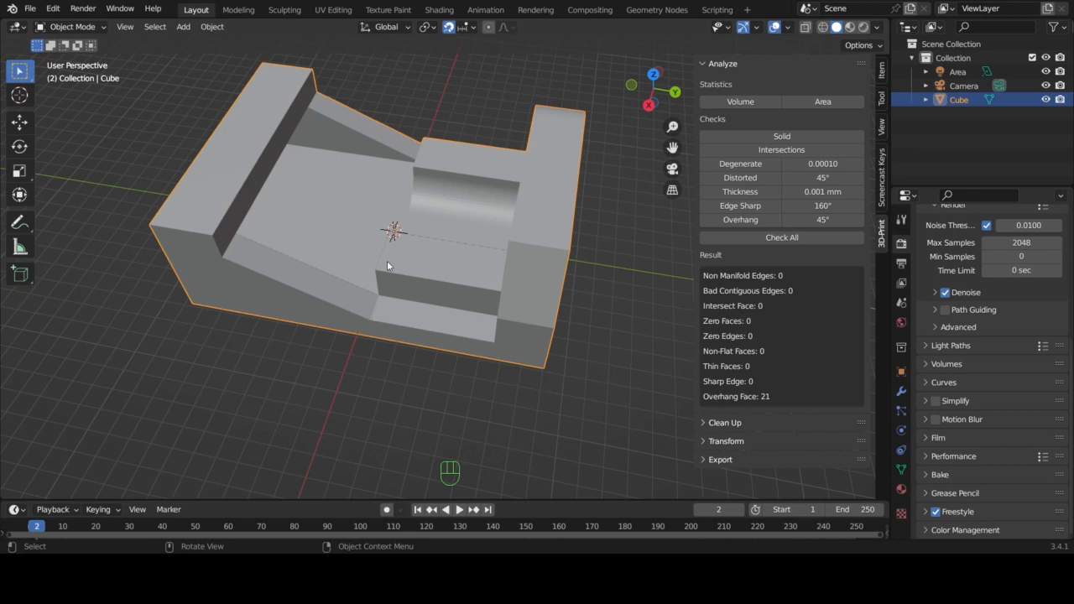
{"action": "key", "text": "KP_Subtract"}
{"action": "key", "text": "KP_Subtract"}
{"action": "middle_click_drag", "start_coordinate": [386, 266], "coordinate": [541, 270]}
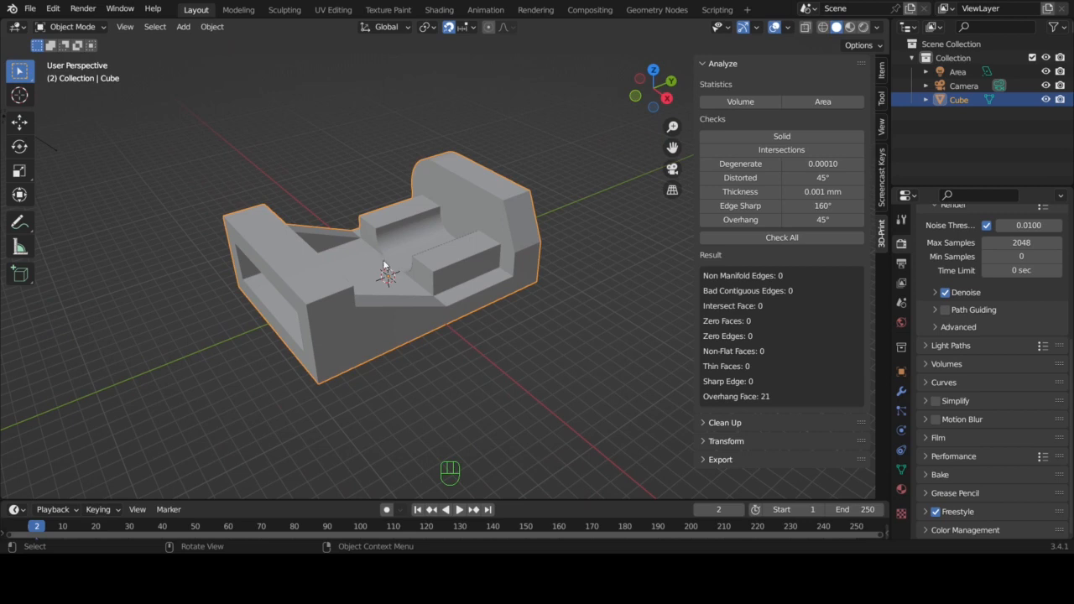
{"action": "left_click", "coordinate": [29, 8]}
{"action": "mouse_move", "coordinate": [104, 214]}
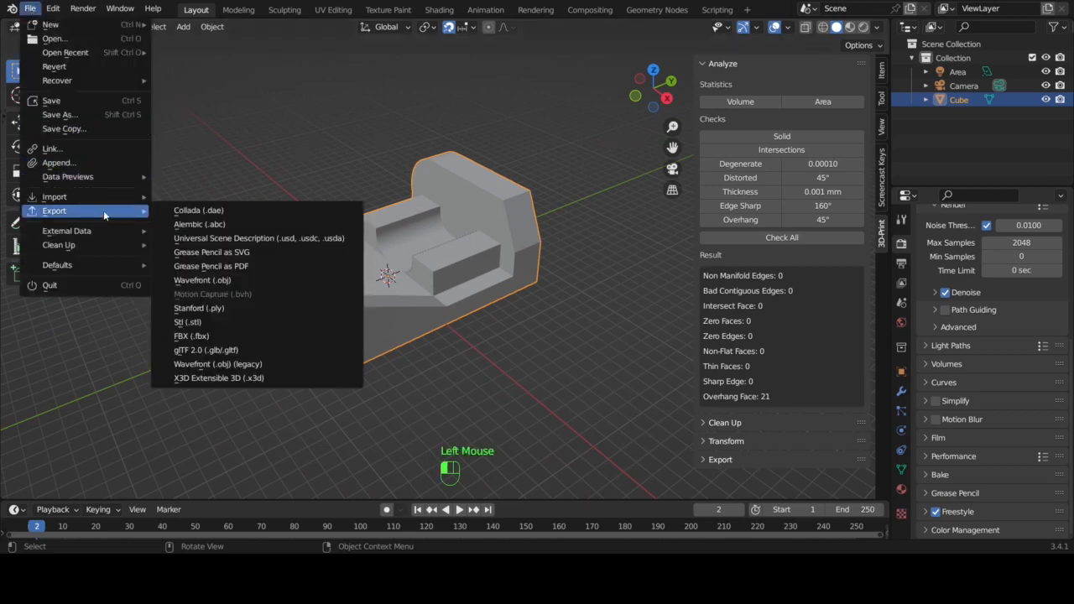
{"action": "left_click", "coordinate": [235, 323]}
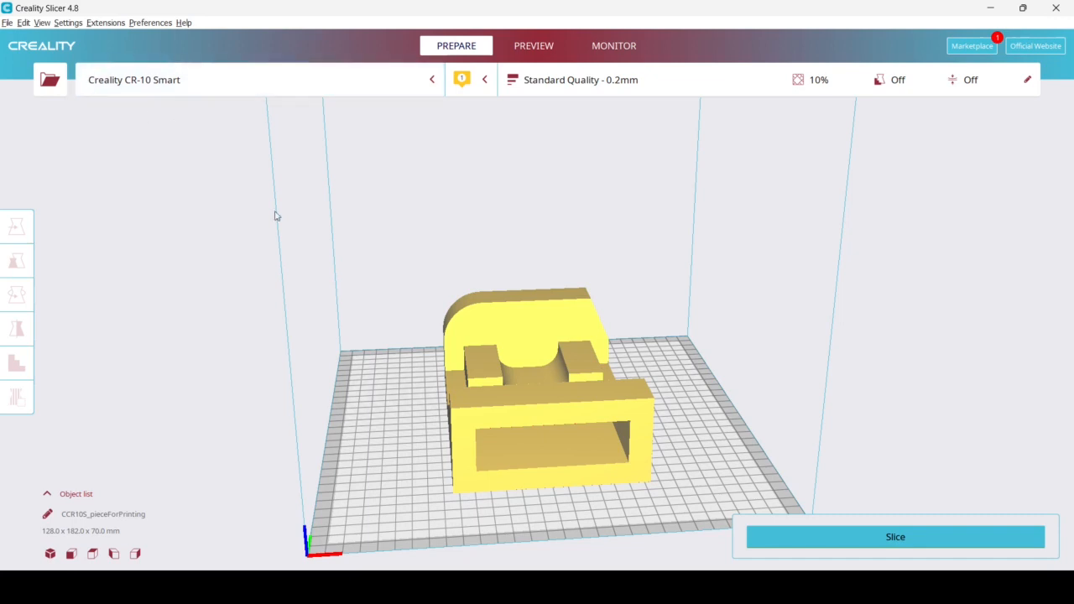
Step: Switch to Creality Slicer, select the part on the build plate, and review the material and nozzle size settings
{"action": "left_click", "coordinate": [517, 349]}
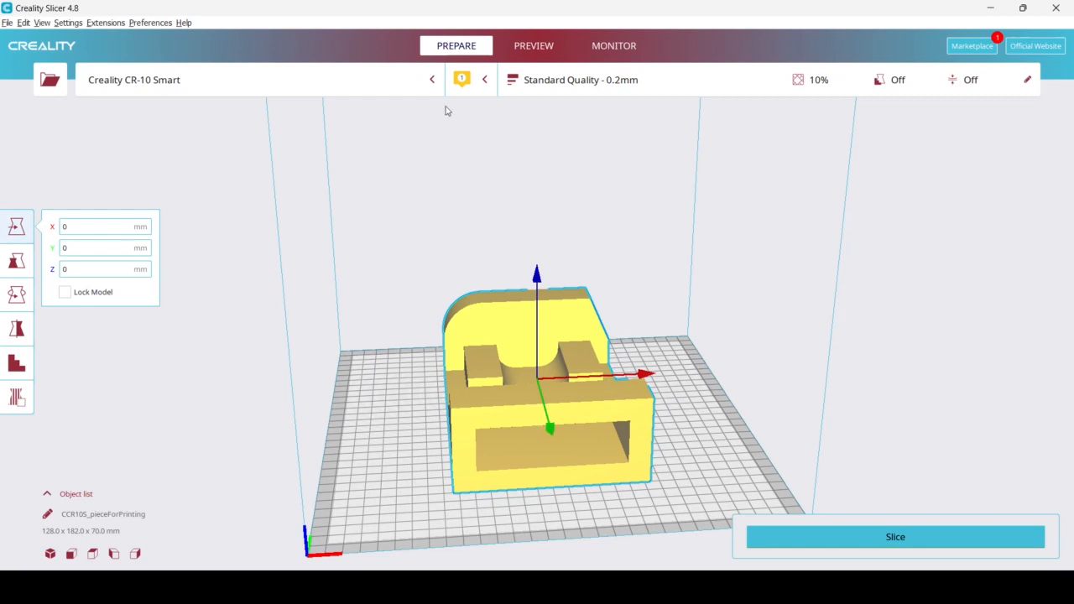
{"action": "left_click", "coordinate": [471, 84]}
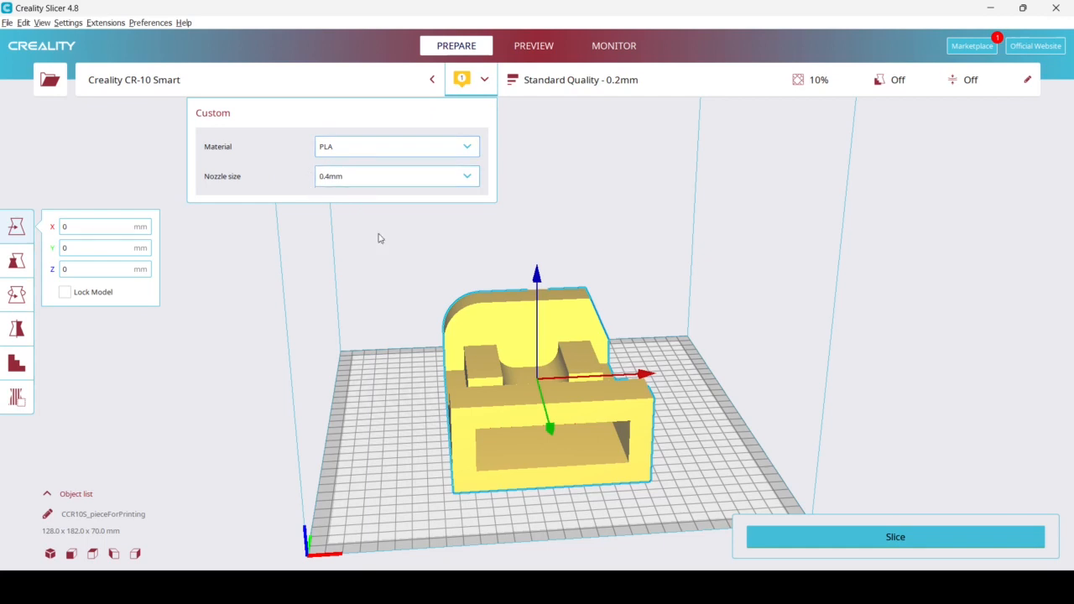
{"action": "left_click", "coordinate": [388, 284]}
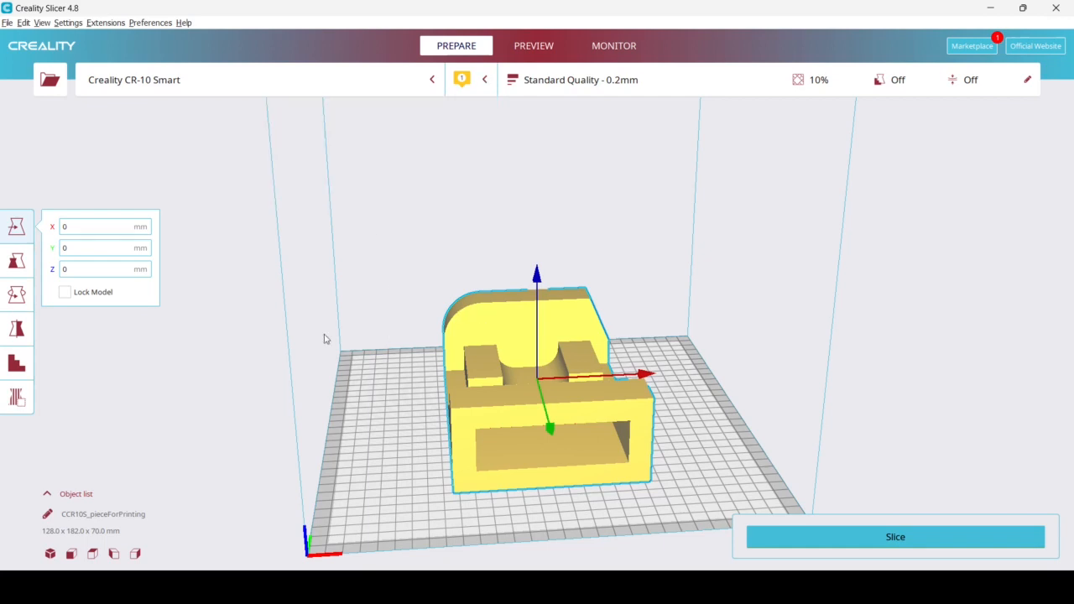
Step: Scale the part uniformly to 20% of its size on the build plate
{"action": "left_click", "coordinate": [16, 261]}
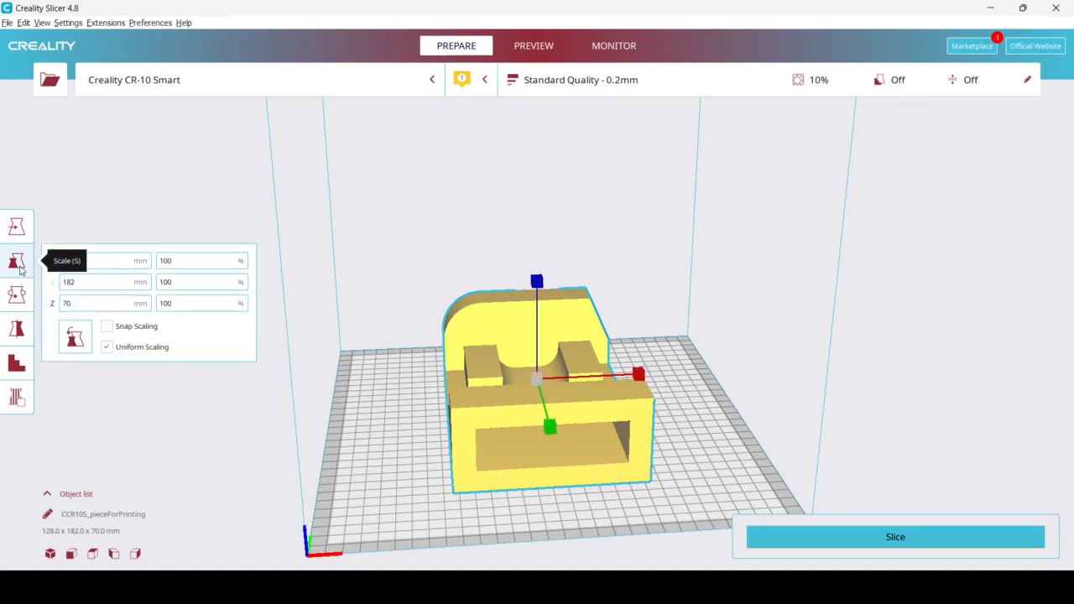
{"action": "left_click", "coordinate": [179, 260]}
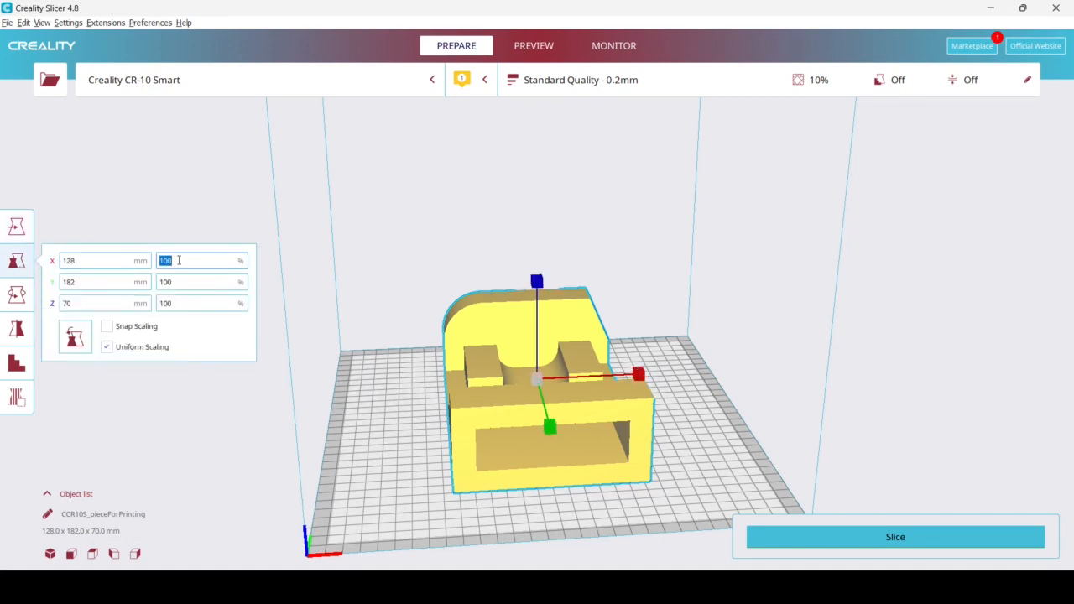
{"action": "type", "text": "20"}
{"action": "key", "text": "Return"}
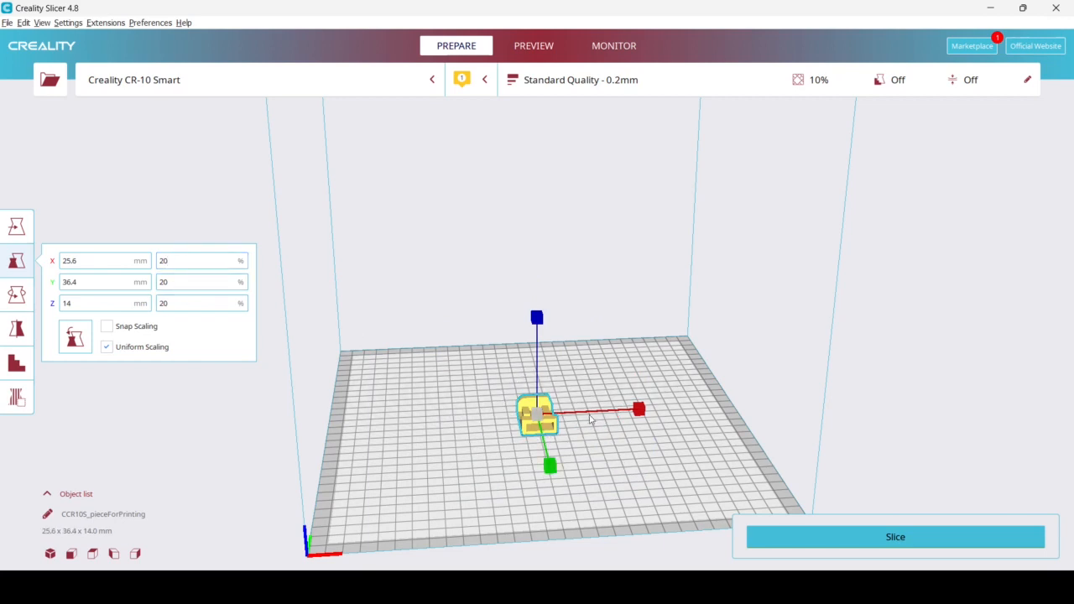
{"action": "scroll", "coordinate": [552, 406], "scroll_direction": "up", "scroll_amount": 3}
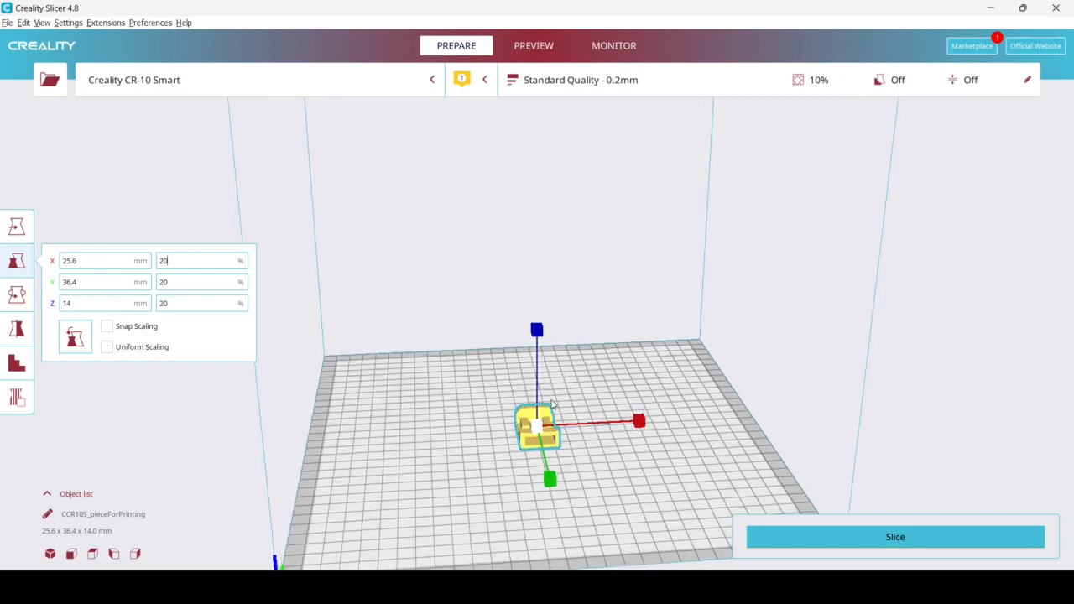
{"action": "right_click_drag", "start_coordinate": [697, 424], "coordinate": [513, 403]}
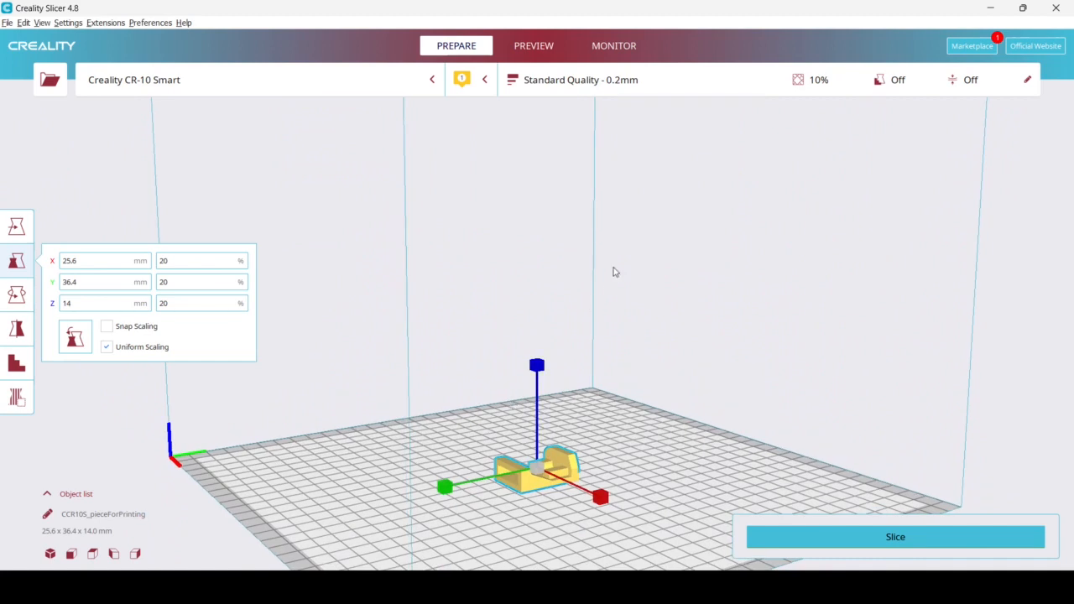
Step: Change the print profile to Dynamic Quality with the 0.16 mm layer height
{"action": "left_click", "coordinate": [612, 81]}
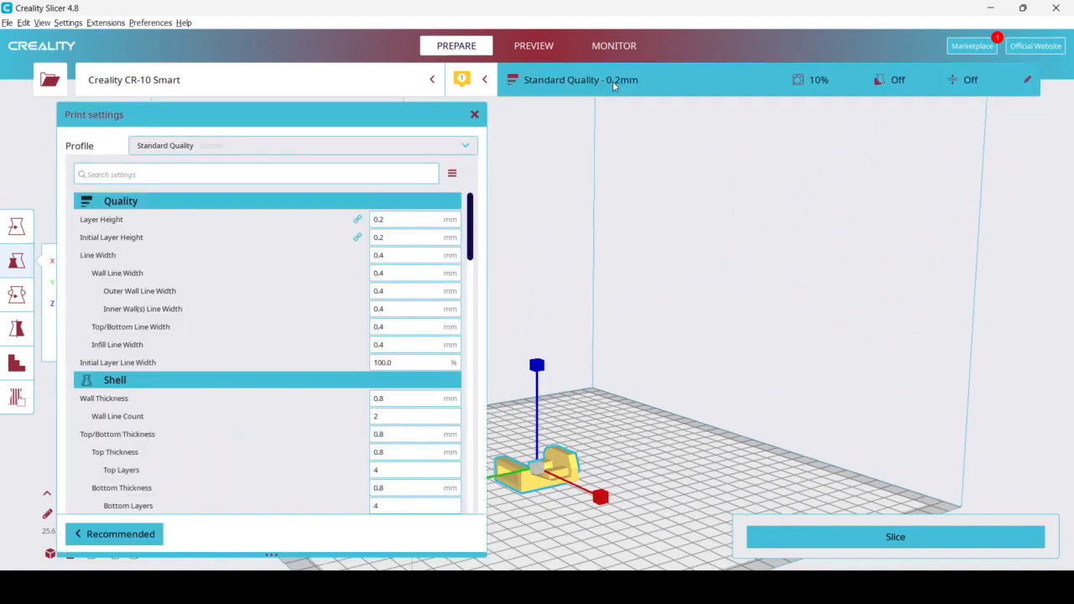
{"action": "left_click", "coordinate": [454, 147]}
{"action": "left_click", "coordinate": [330, 197]}
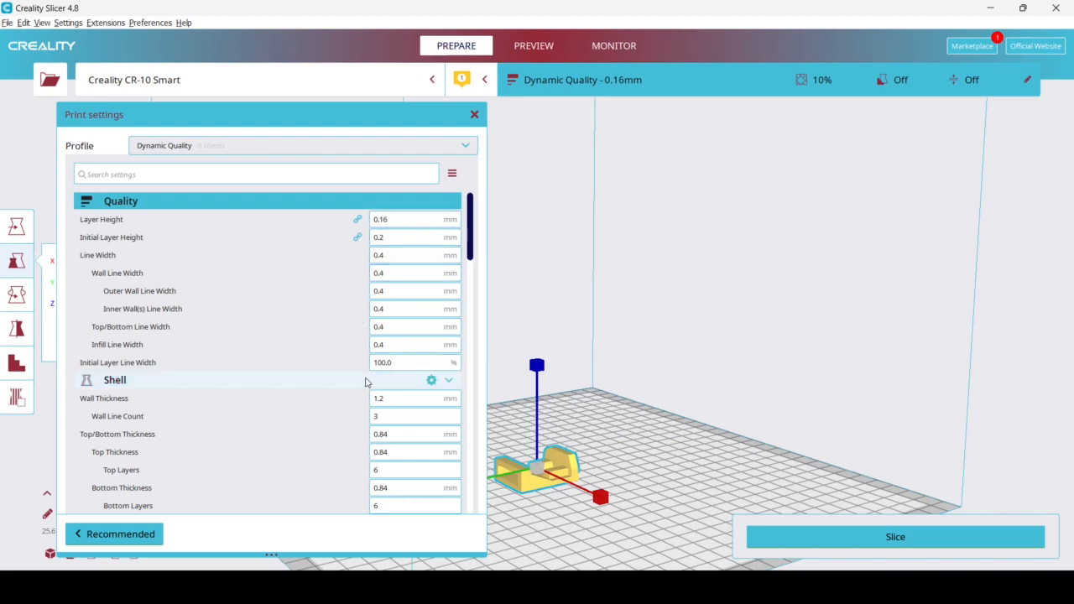
Step: Set the print settings visibility to Advanced and look through the list as far as the support, adhesion and experimental sections
{"action": "scroll", "coordinate": [365, 382], "scroll_direction": "down", "scroll_amount": 15}
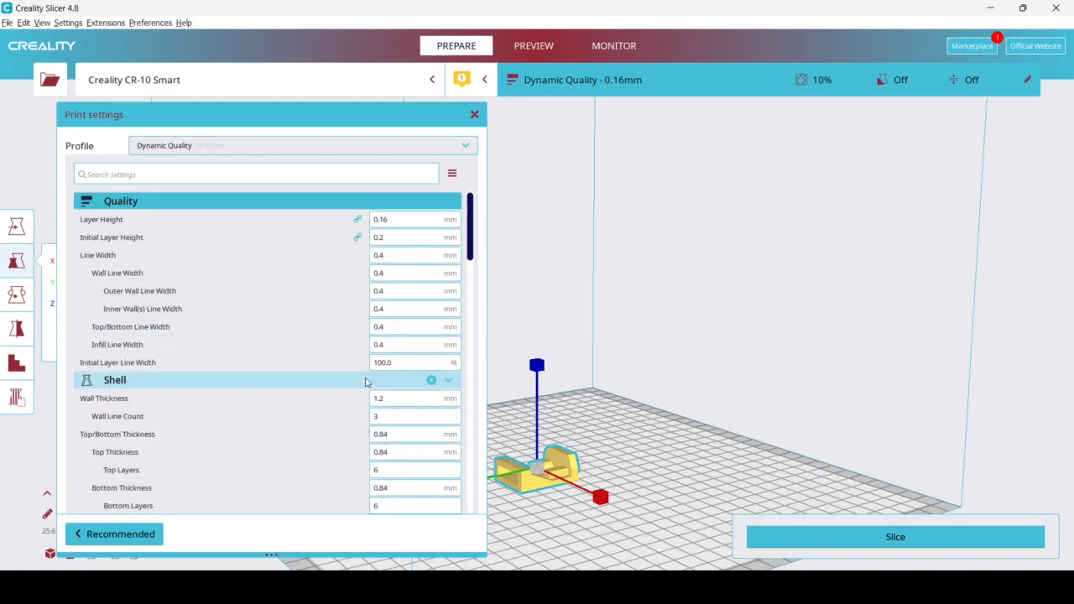
{"action": "left_click", "coordinate": [452, 174]}
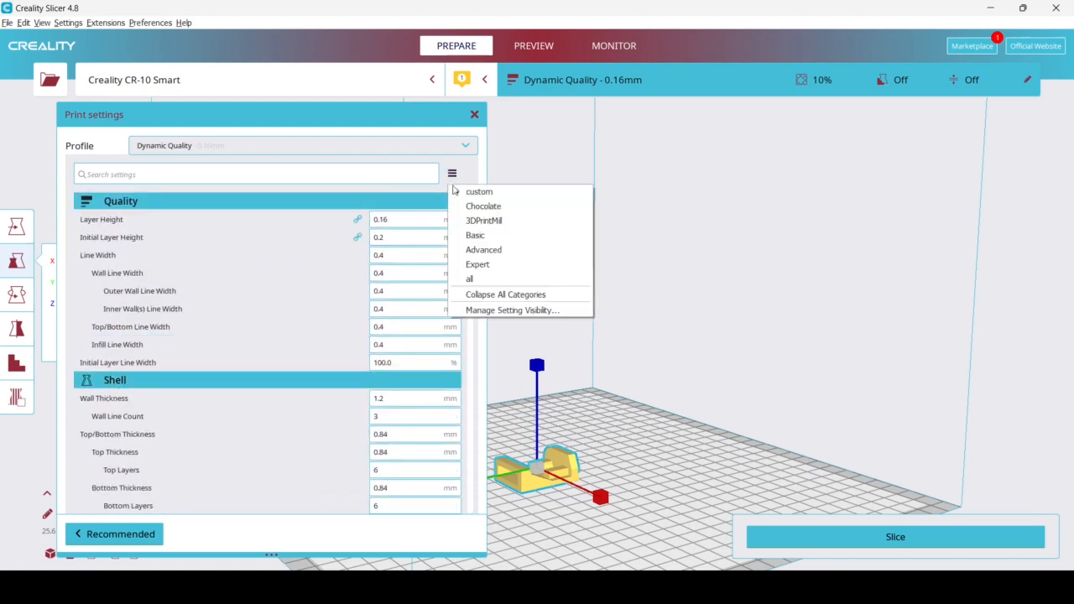
{"action": "left_click", "coordinate": [508, 251]}
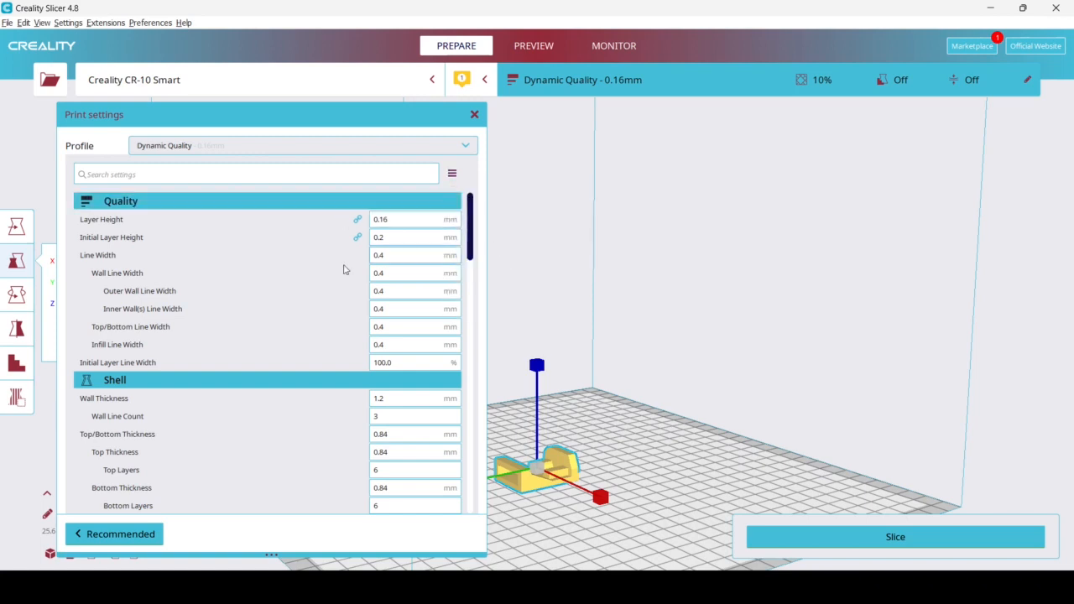
{"action": "scroll", "coordinate": [343, 321], "scroll_direction": "down", "scroll_amount": 20}
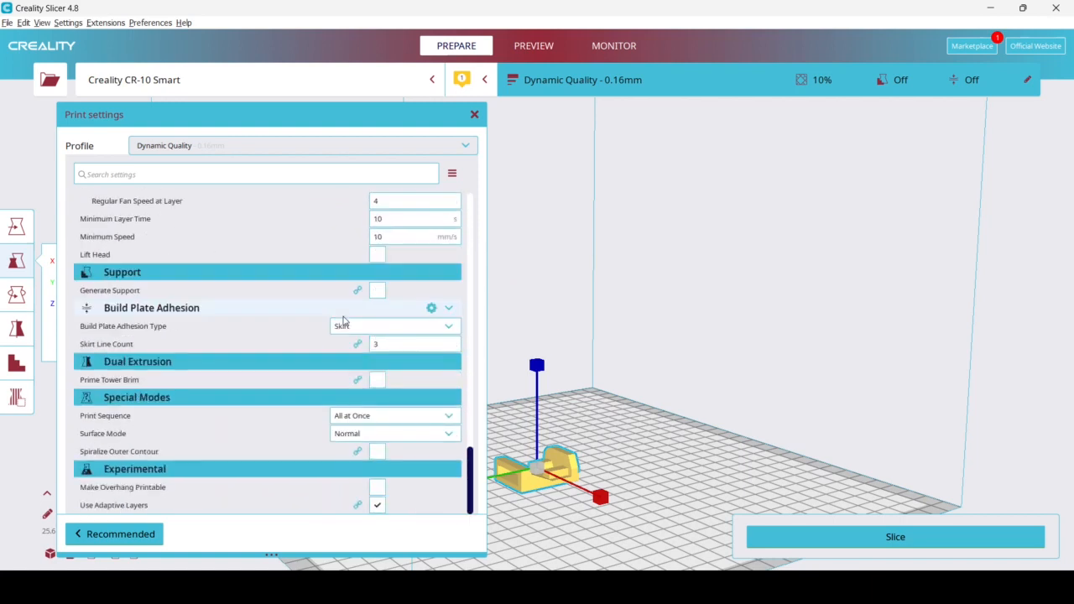
Step: Switch the print settings visibility to Basic, and return it to Advanced
{"action": "left_click", "coordinate": [451, 174]}
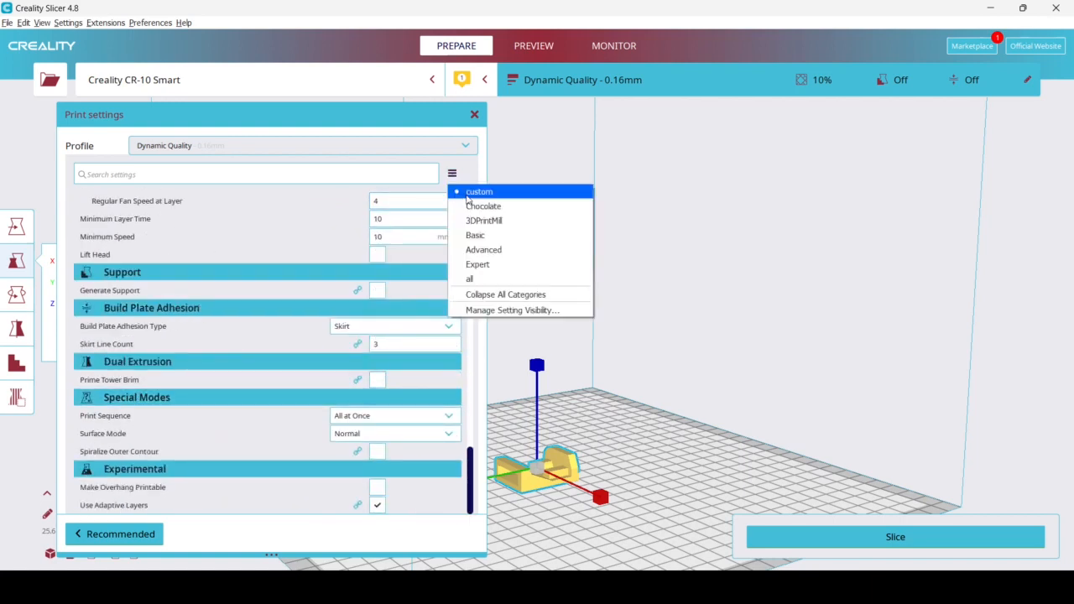
{"action": "left_click", "coordinate": [489, 234]}
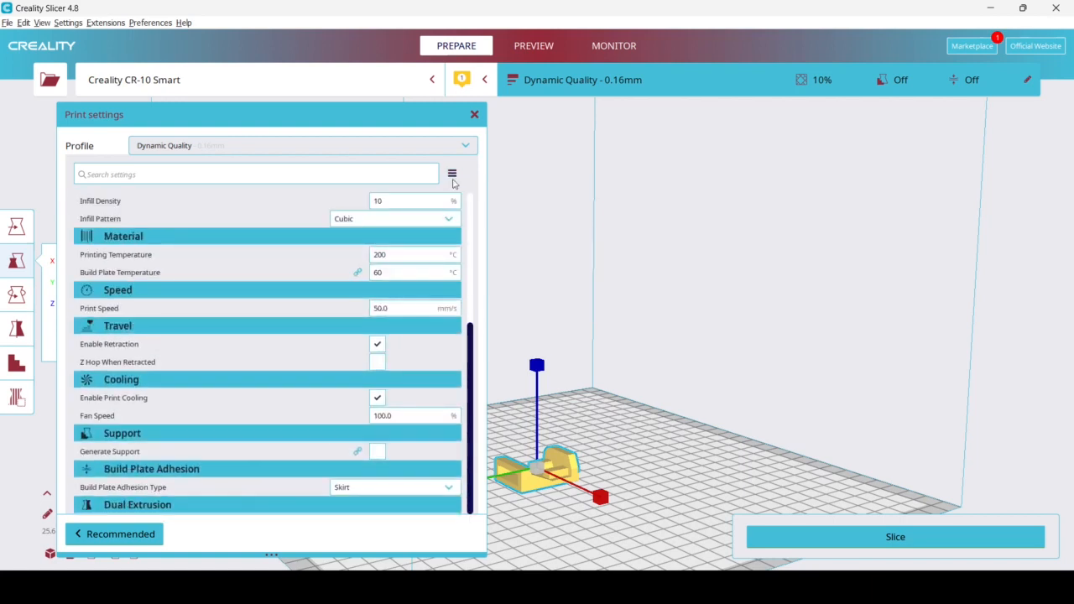
{"action": "left_click", "coordinate": [452, 174]}
{"action": "left_click", "coordinate": [484, 249]}
Step: Set the line width to 0.45 mm and the initial layer line width to 120% in the Quality section
{"action": "scroll", "coordinate": [327, 267], "scroll_direction": "up", "scroll_amount": 5}
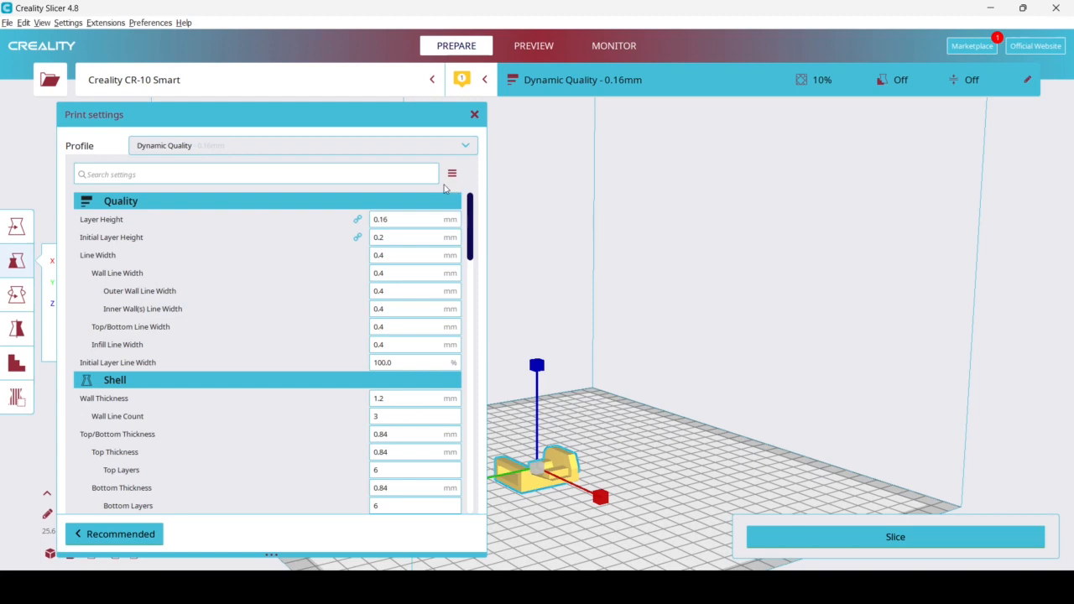
{"action": "left_click", "coordinate": [407, 255]}
{"action": "type", "text": "5"}
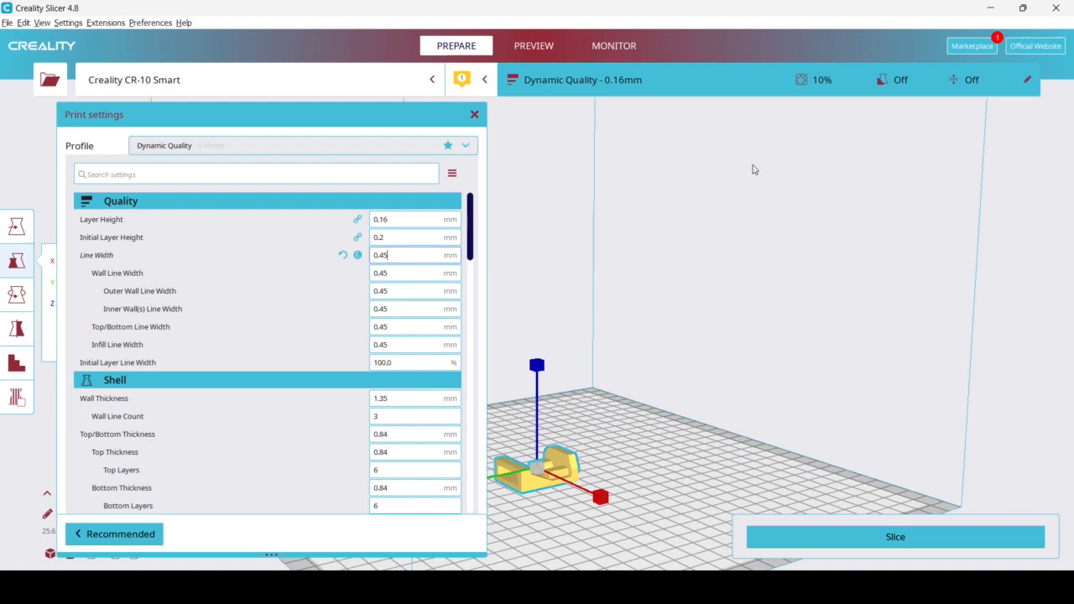
{"action": "left_click", "coordinate": [383, 364]}
{"action": "key", "text": "Delete"}
{"action": "type", "text": "2"}
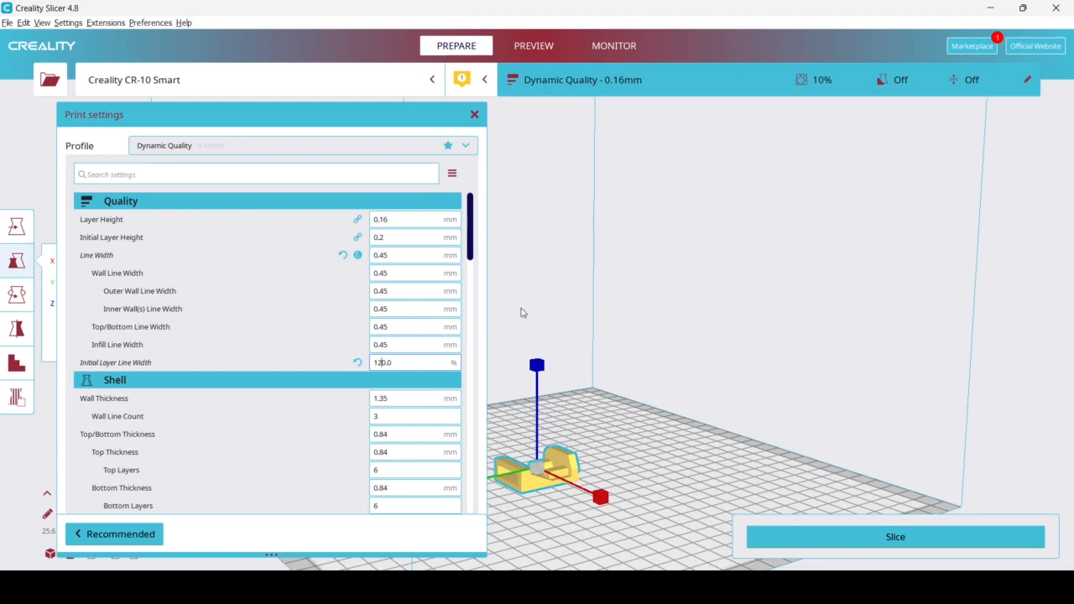
Step: Set the wall line count to 2 in the Shell section
{"action": "scroll", "coordinate": [408, 343], "scroll_direction": "down", "scroll_amount": 5}
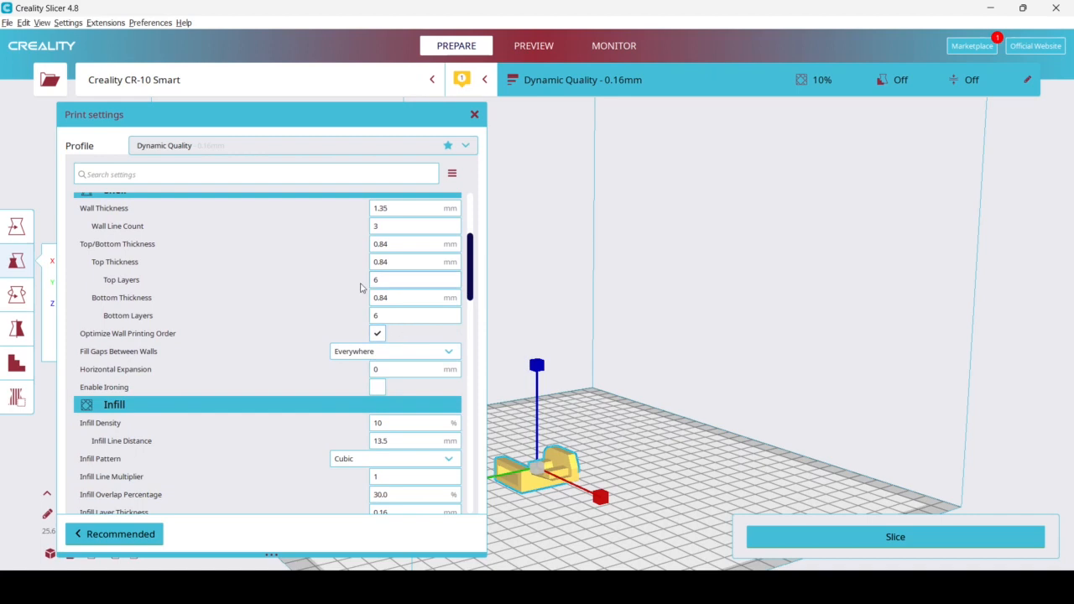
{"action": "mouse_move", "coordinate": [148, 231]}
{"action": "scroll", "coordinate": [349, 272], "scroll_direction": "up", "scroll_amount": 1}
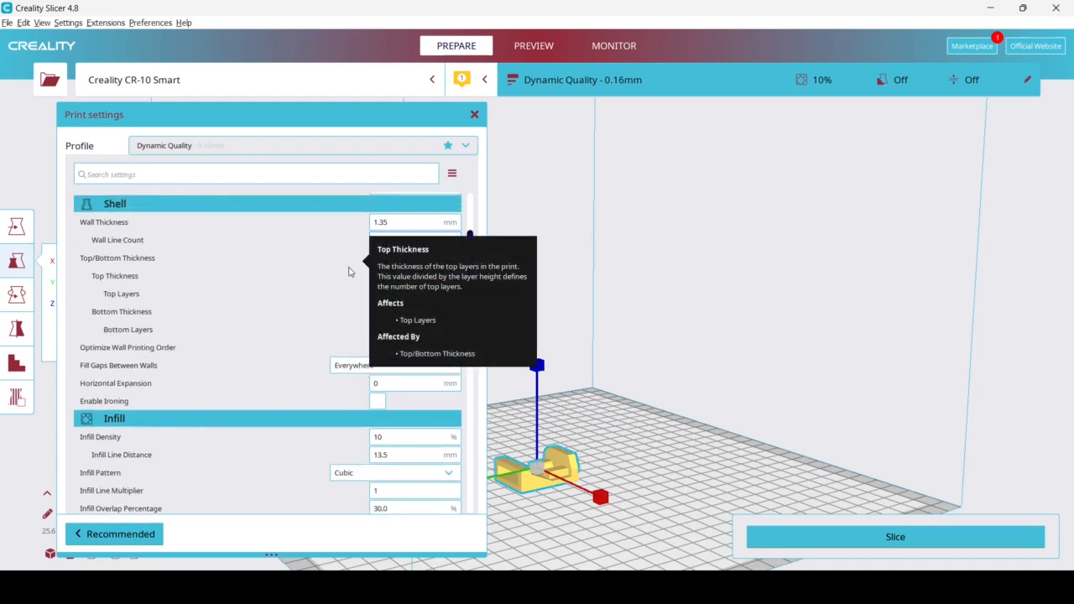
{"action": "type", "text": "2"}
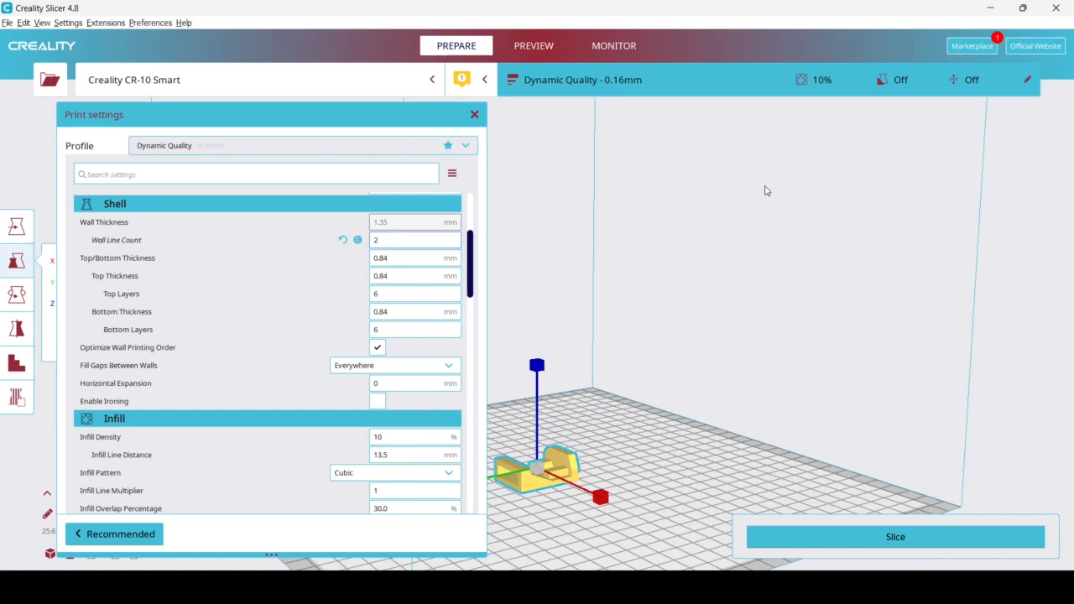
Step: Set both the top layers and the bottom layers of the shell to 5
{"action": "left_click", "coordinate": [390, 296]}
{"action": "key", "text": "BackSpace"}
{"action": "type", "text": "5"}
{"action": "left_click", "coordinate": [396, 330]}
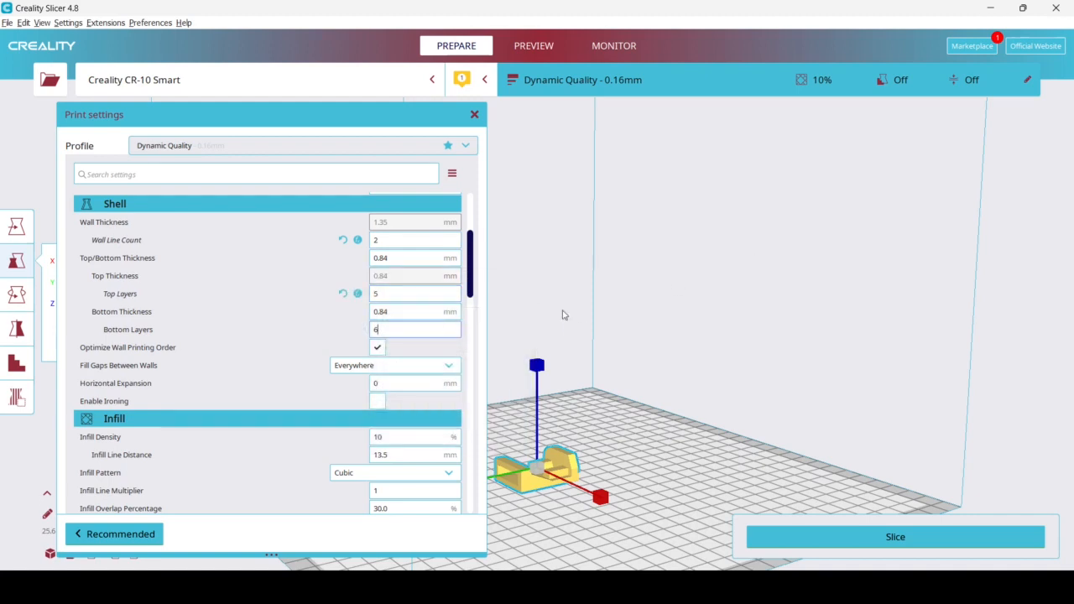
{"action": "key", "text": "BackSpace"}
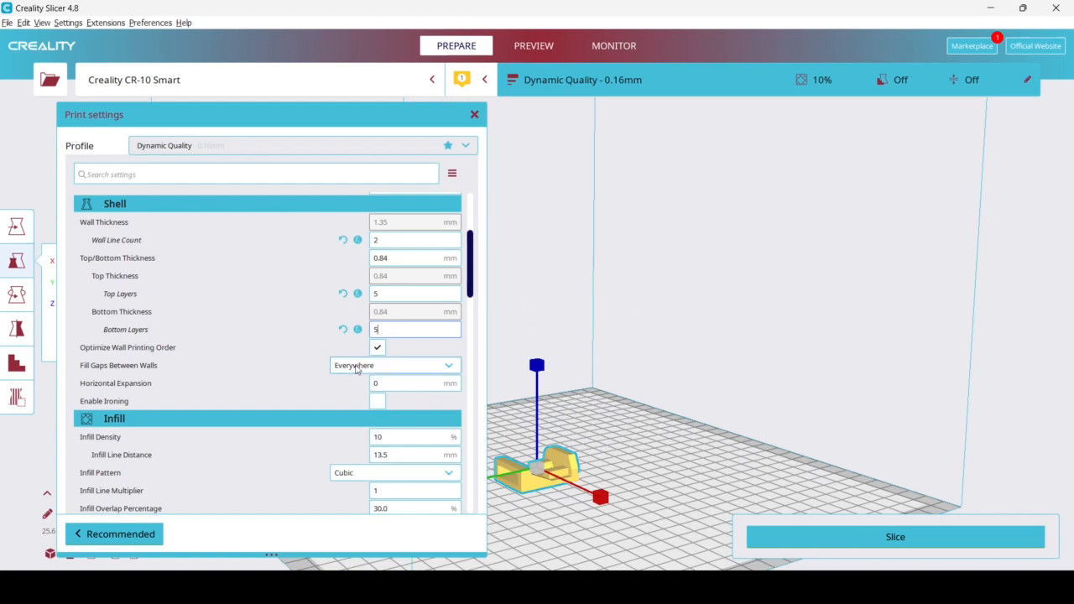
Step: Set the infill density to 20%
{"action": "scroll", "coordinate": [355, 369], "scroll_direction": "down", "scroll_amount": 2}
{"action": "scroll", "coordinate": [355, 370], "scroll_direction": "down", "scroll_amount": 1}
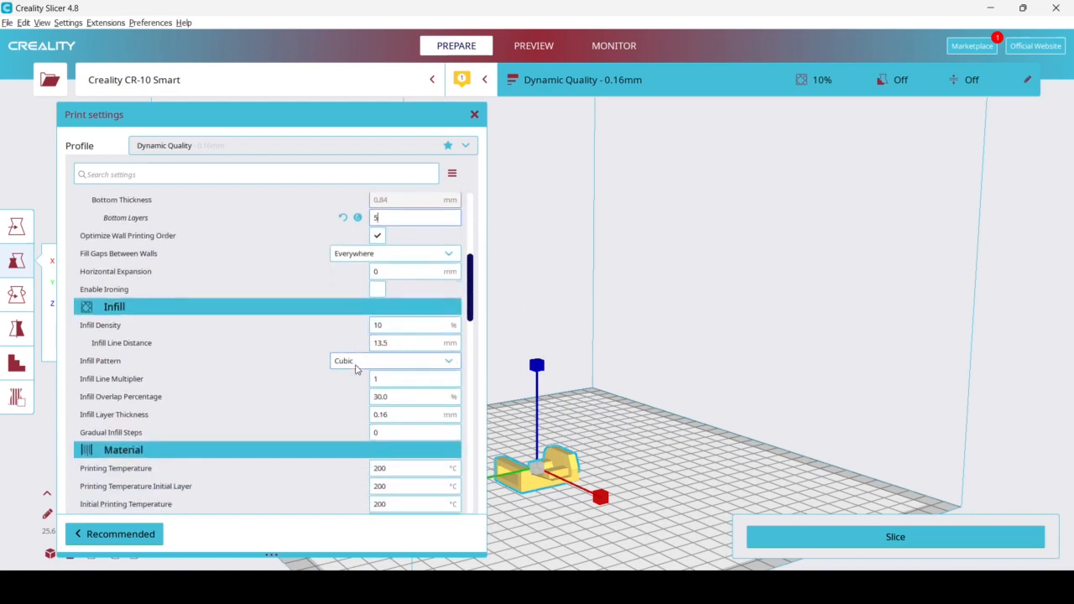
{"action": "left_click", "coordinate": [391, 326]}
{"action": "key", "text": "BackSpace"}
{"action": "key", "text": "BackSpace"}
{"action": "type", "text": "20"}
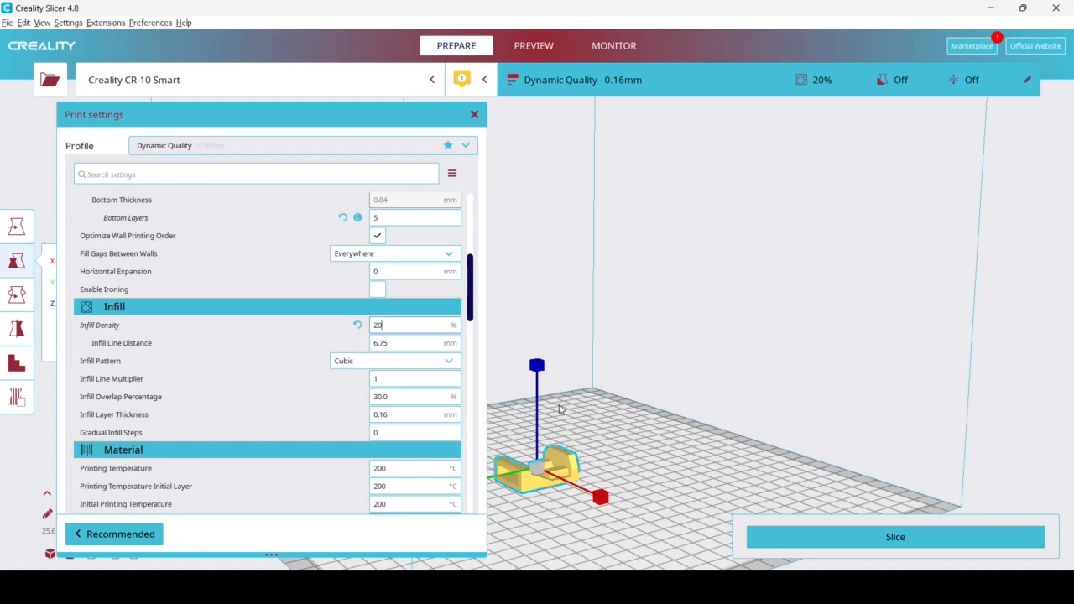
Step: Set the print speed to 60 mm/s in the Speed section
{"action": "scroll", "coordinate": [364, 450], "scroll_direction": "down", "scroll_amount": 5}
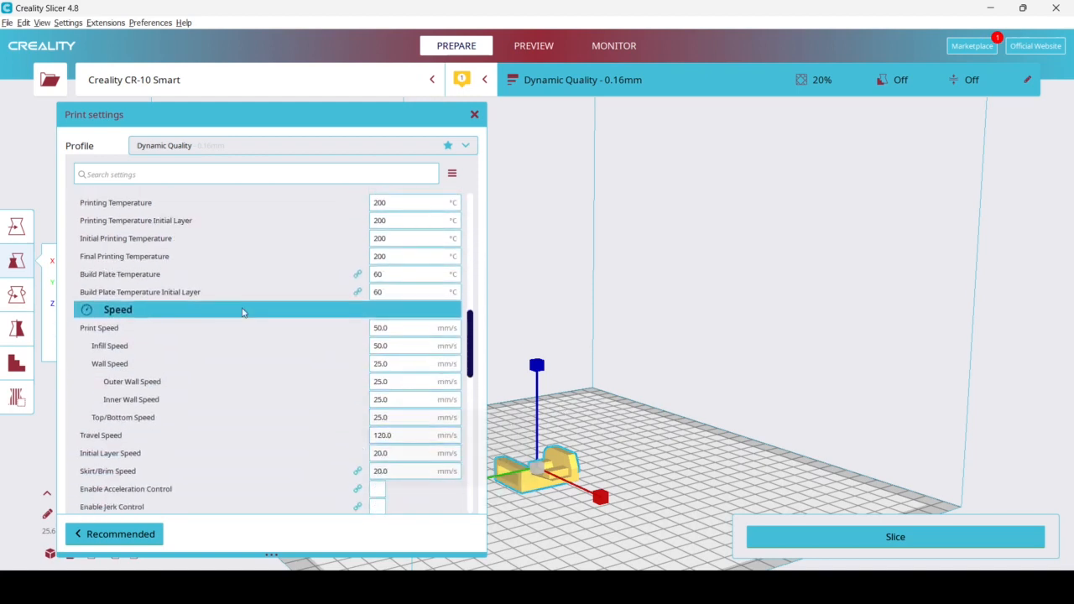
{"action": "scroll", "coordinate": [210, 264], "scroll_direction": "up", "scroll_amount": 3}
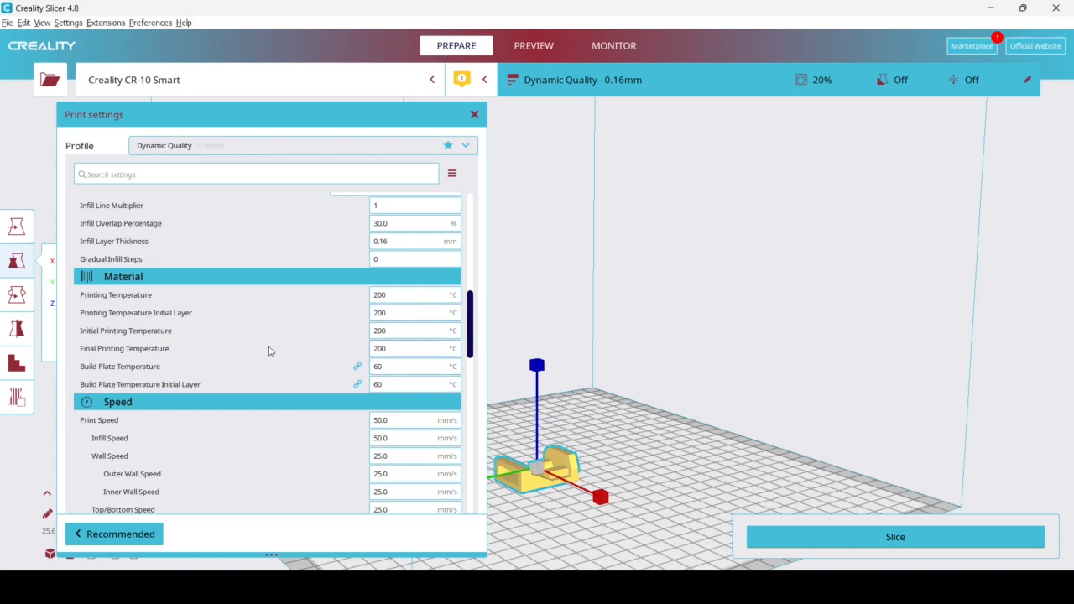
{"action": "scroll", "coordinate": [270, 351], "scroll_direction": "down", "scroll_amount": 4}
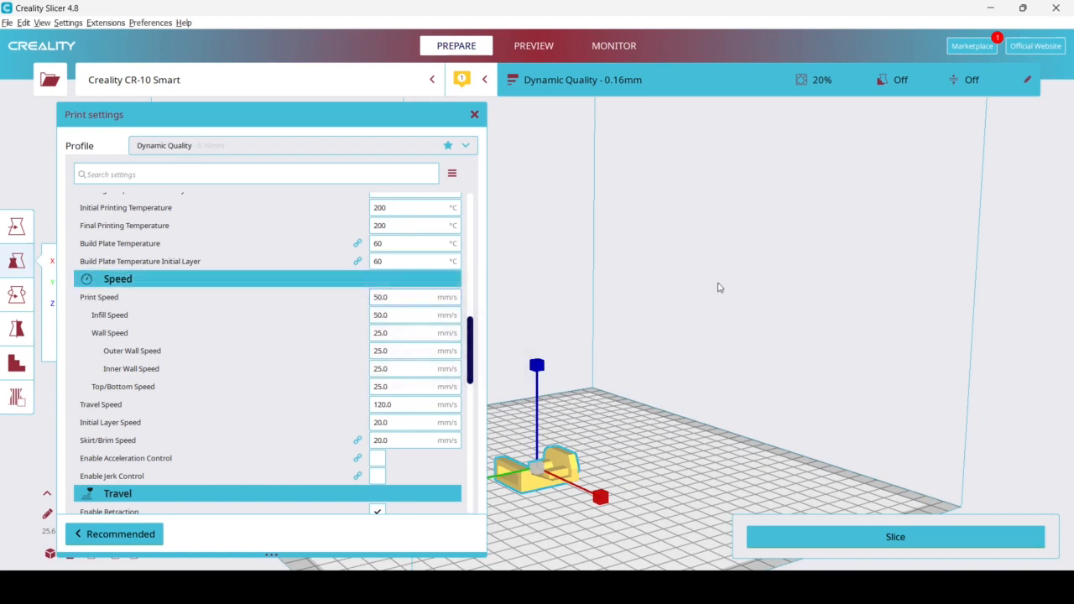
{"action": "key", "text": "BackSpace"}
{"action": "type", "text": "6"}
{"action": "left_click", "coordinate": [390, 406]}
Step: Choose Skirt as the build plate adhesion type, and toggle Use Adaptive Layers off and on again
{"action": "scroll", "coordinate": [313, 419], "scroll_direction": "down", "scroll_amount": 5}
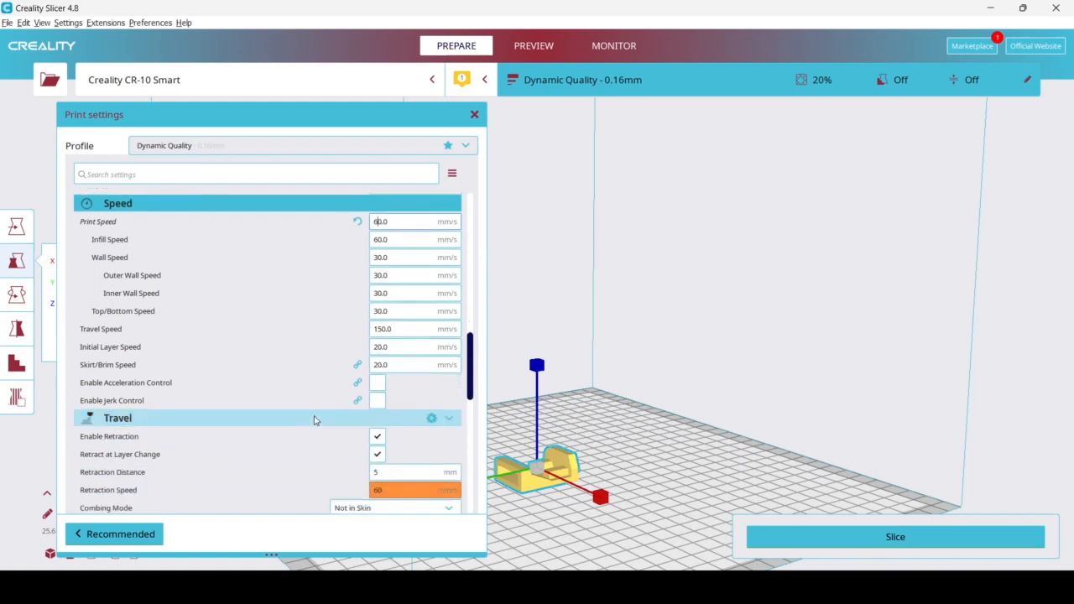
{"action": "scroll", "coordinate": [315, 419], "scroll_direction": "down", "scroll_amount": 2}
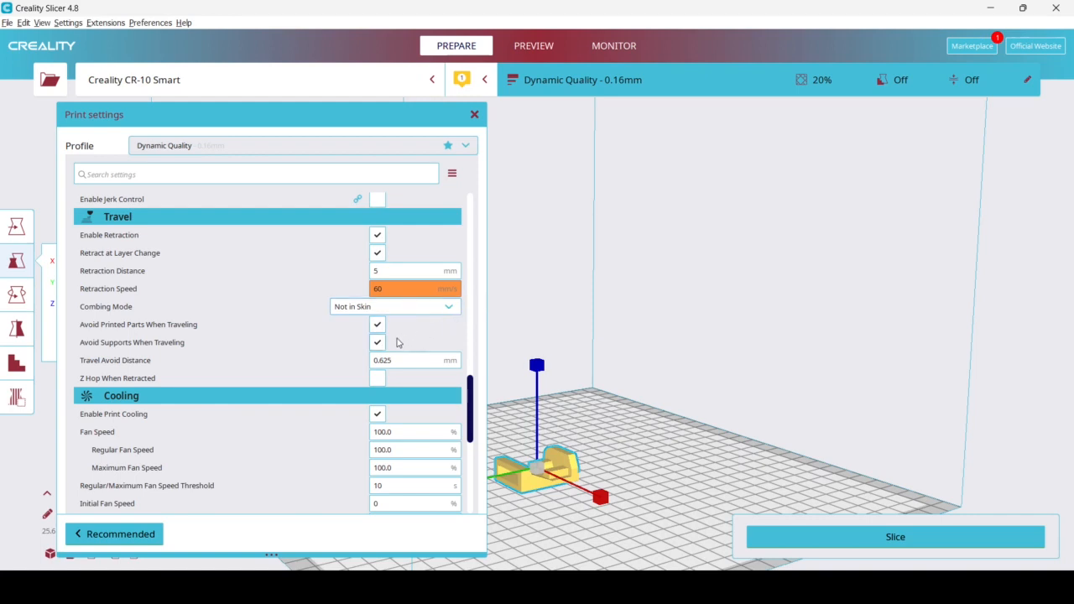
{"action": "scroll", "coordinate": [398, 342], "scroll_direction": "down", "scroll_amount": 5}
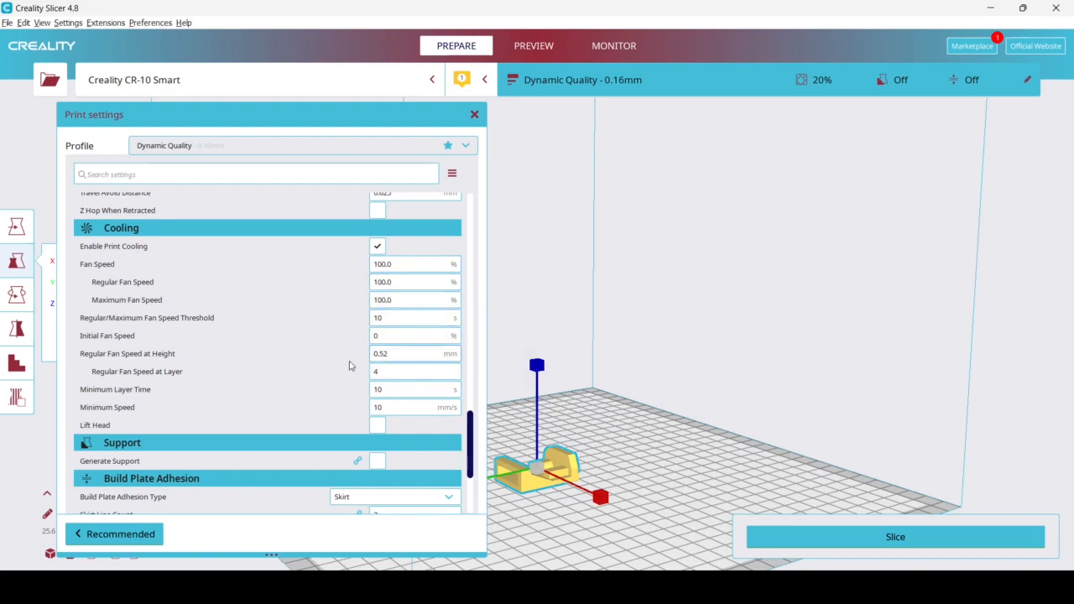
{"action": "scroll", "coordinate": [322, 380], "scroll_direction": "down", "scroll_amount": 3}
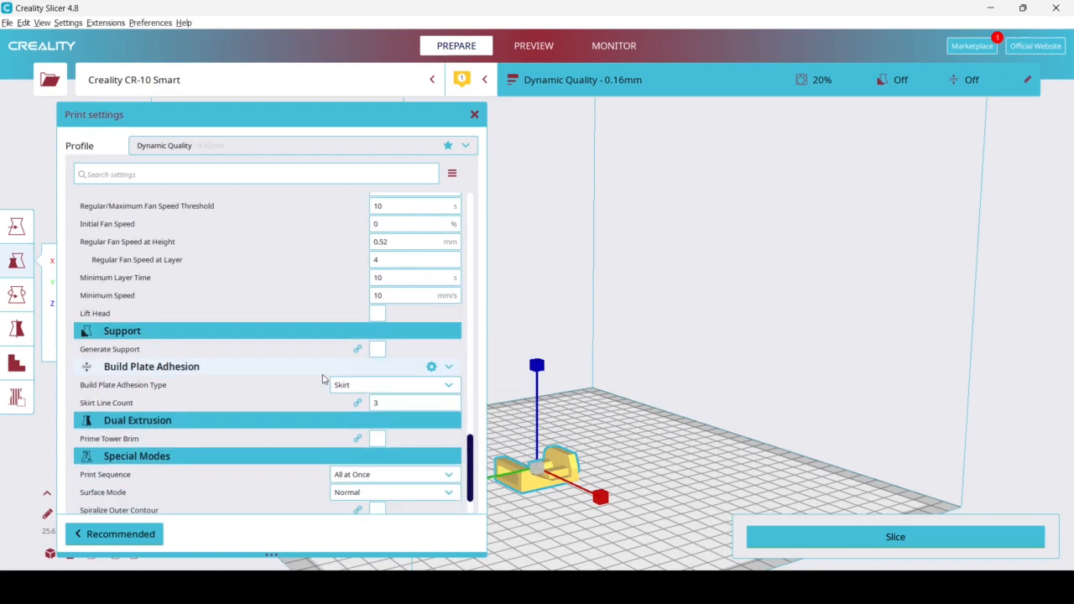
{"action": "scroll", "coordinate": [322, 379], "scroll_direction": "down", "scroll_amount": 2}
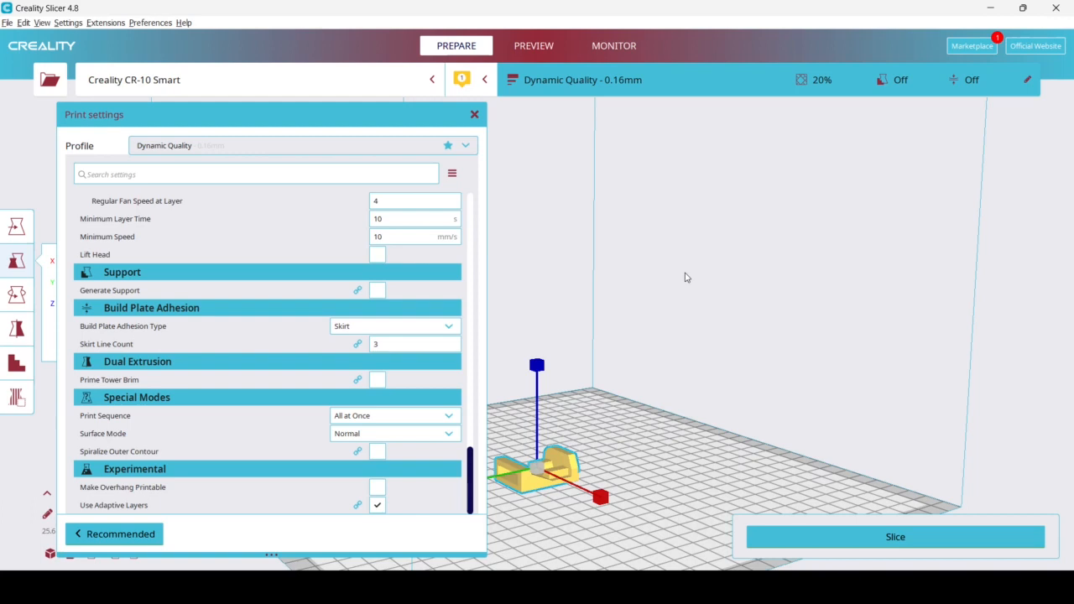
{"action": "left_click", "coordinate": [437, 326]}
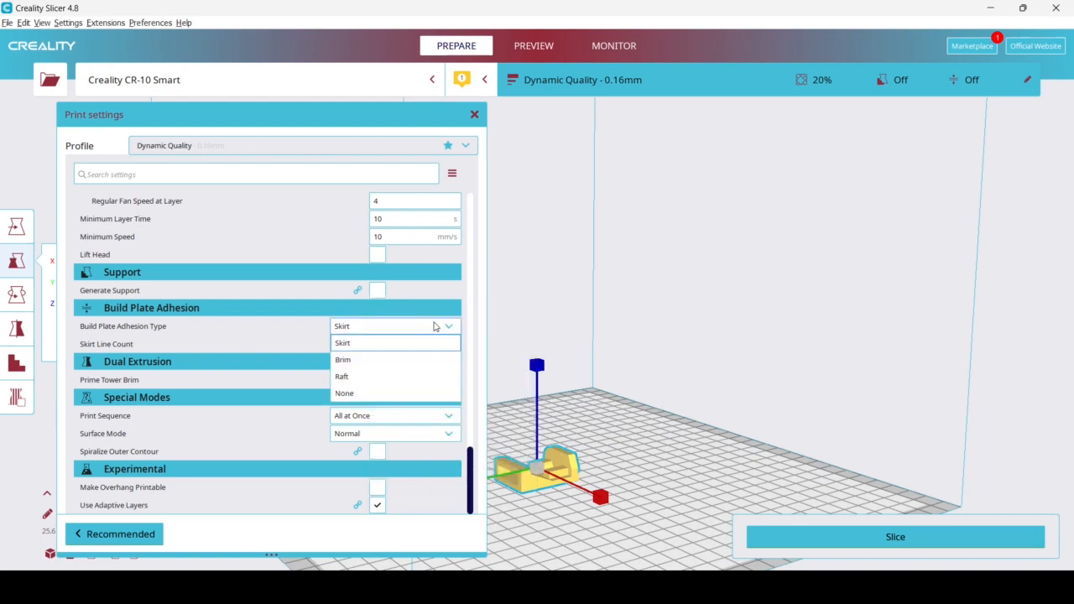
{"action": "left_click", "coordinate": [359, 344]}
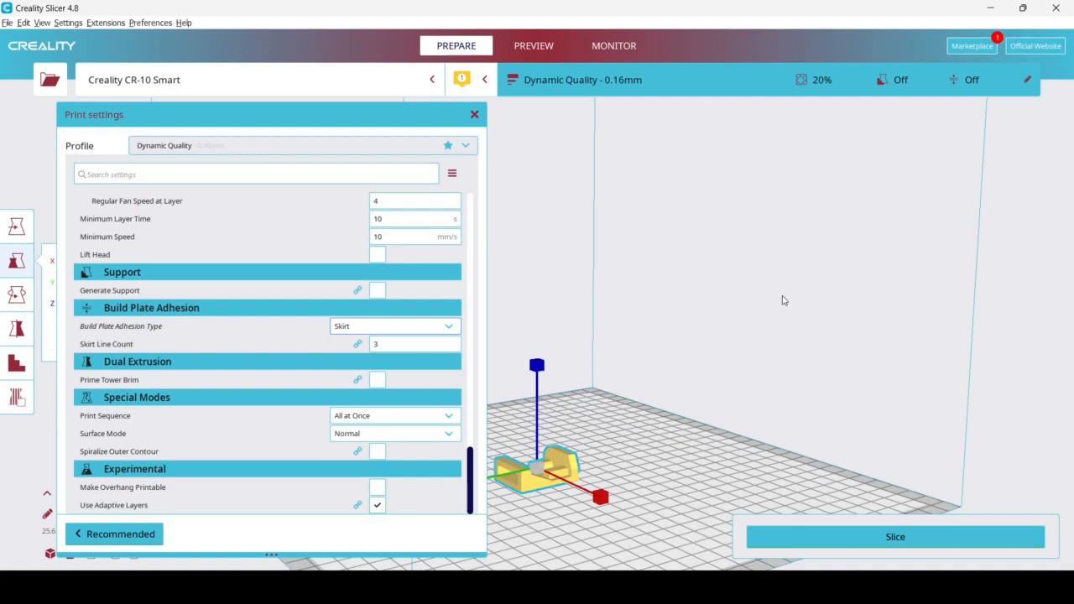
{"action": "left_click", "coordinate": [378, 505]}
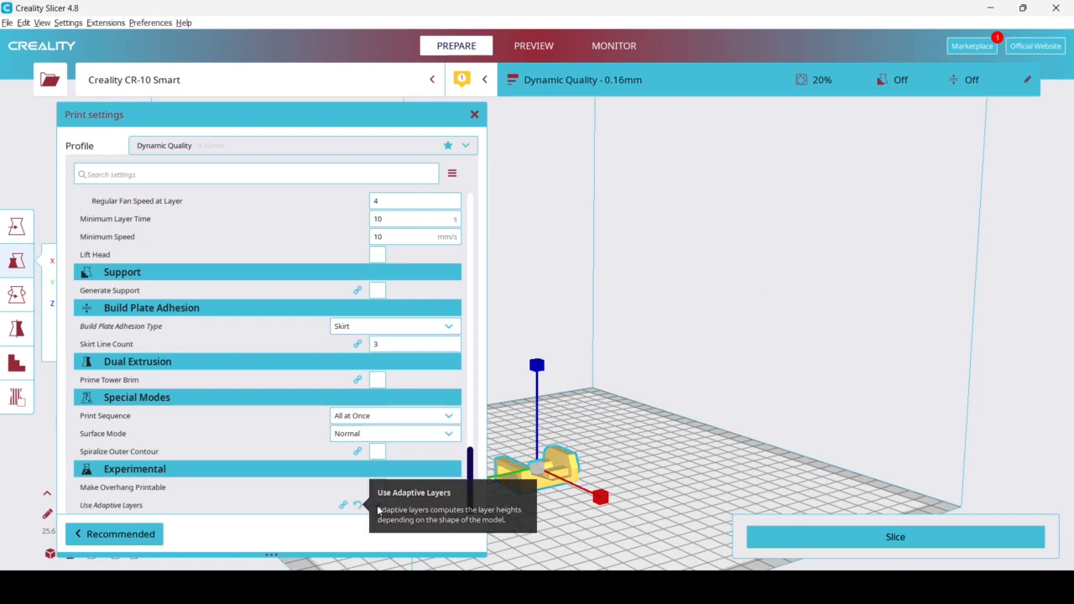
{"action": "left_click", "coordinate": [378, 506]}
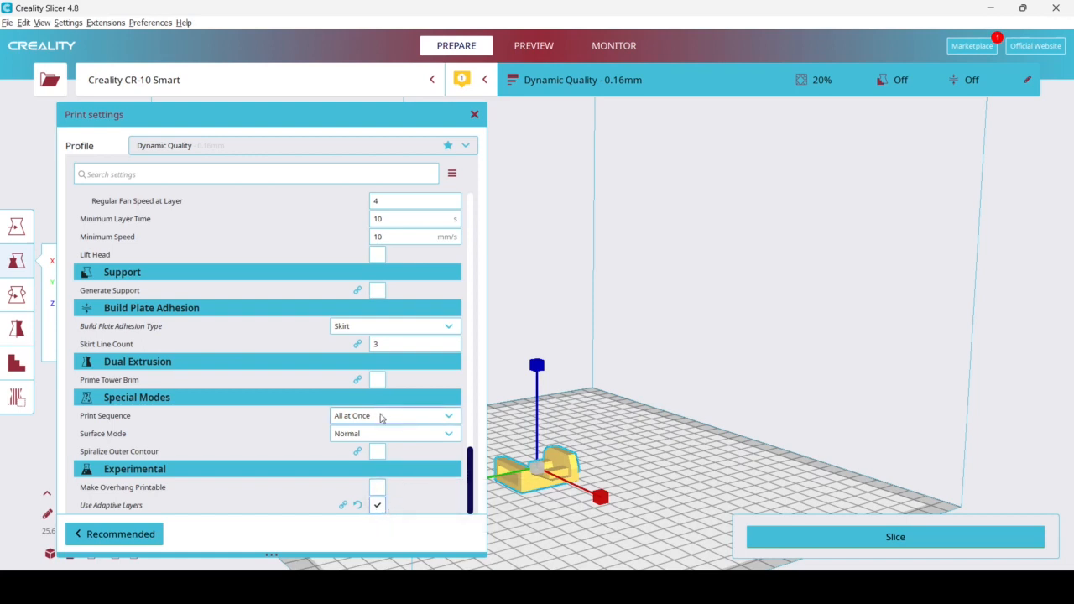
Step: Change the infill pattern to Concentric
{"action": "scroll", "coordinate": [418, 329], "scroll_direction": "up", "scroll_amount": 8}
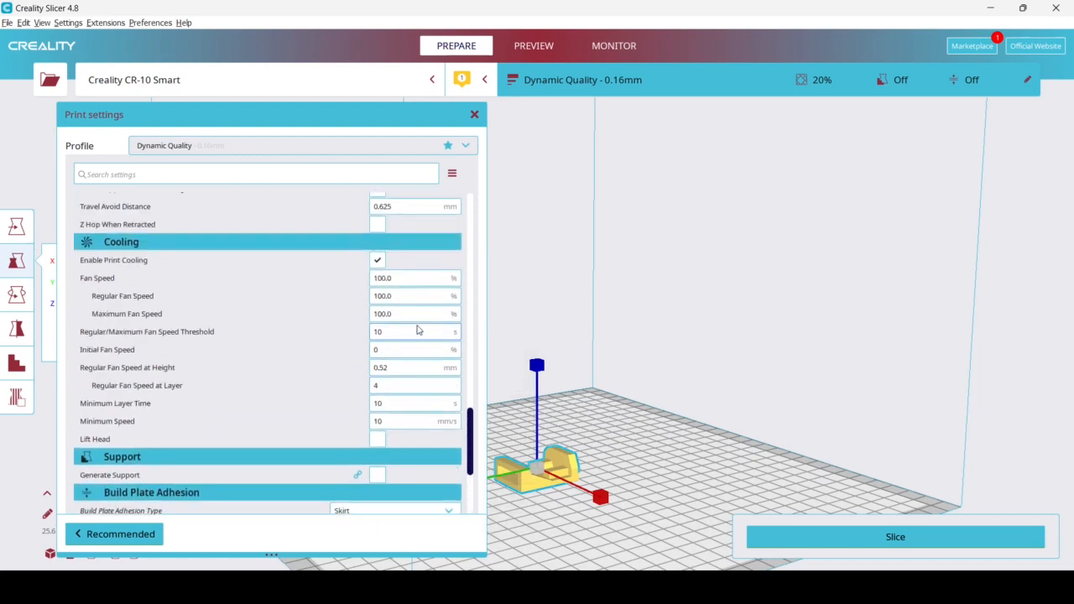
{"action": "scroll", "coordinate": [418, 329], "scroll_direction": "up", "scroll_amount": 10}
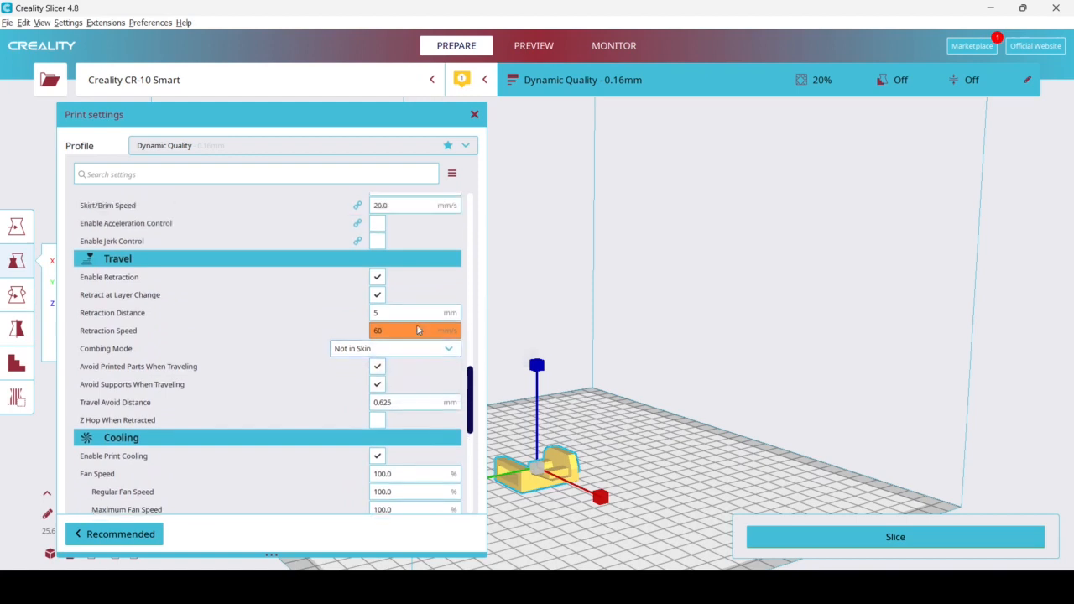
{"action": "scroll", "coordinate": [418, 329], "scroll_direction": "up", "scroll_amount": 5}
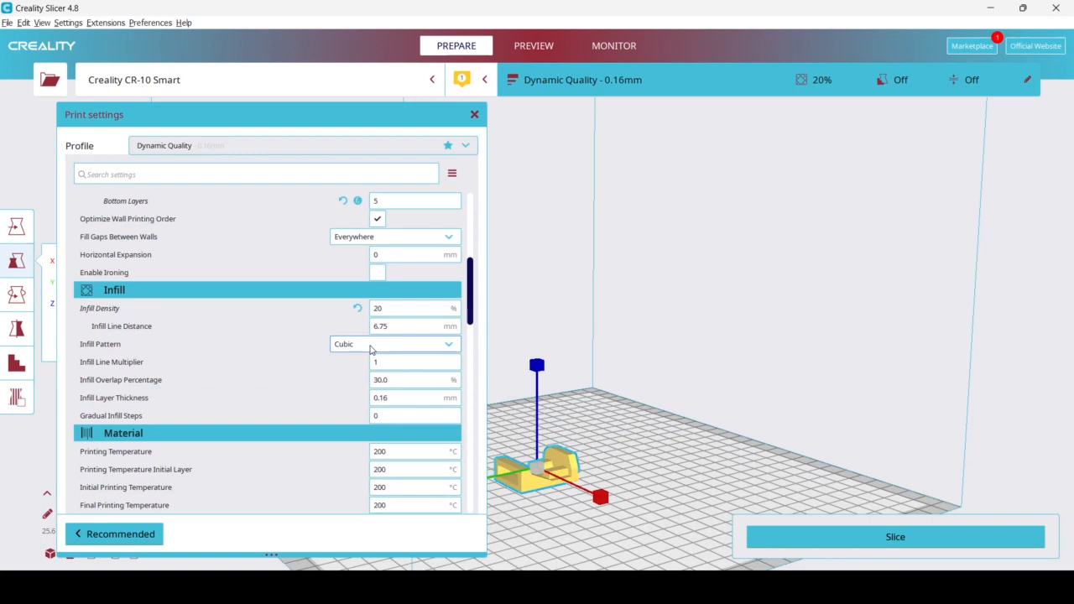
{"action": "left_click", "coordinate": [449, 346]}
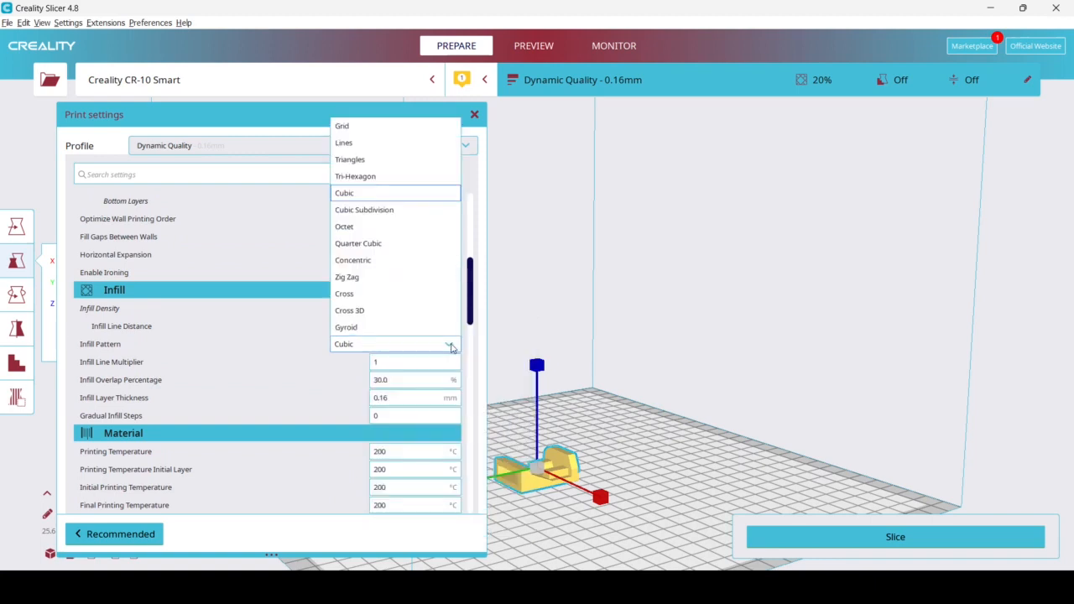
{"action": "left_click", "coordinate": [376, 260]}
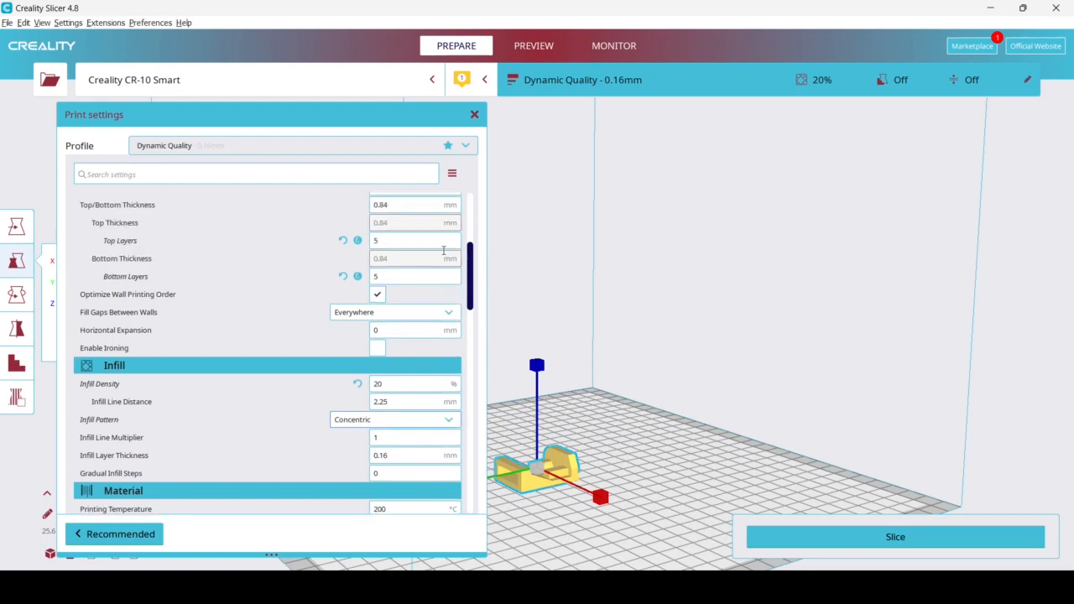
Step: Review the print settings from Shell to Experimental, including the available Combing Mode and Build Plate Adhesion Type options
{"action": "scroll", "coordinate": [443, 250], "scroll_direction": "up", "scroll_amount": 6}
{"action": "scroll", "coordinate": [443, 250], "scroll_direction": "down", "scroll_amount": 10}
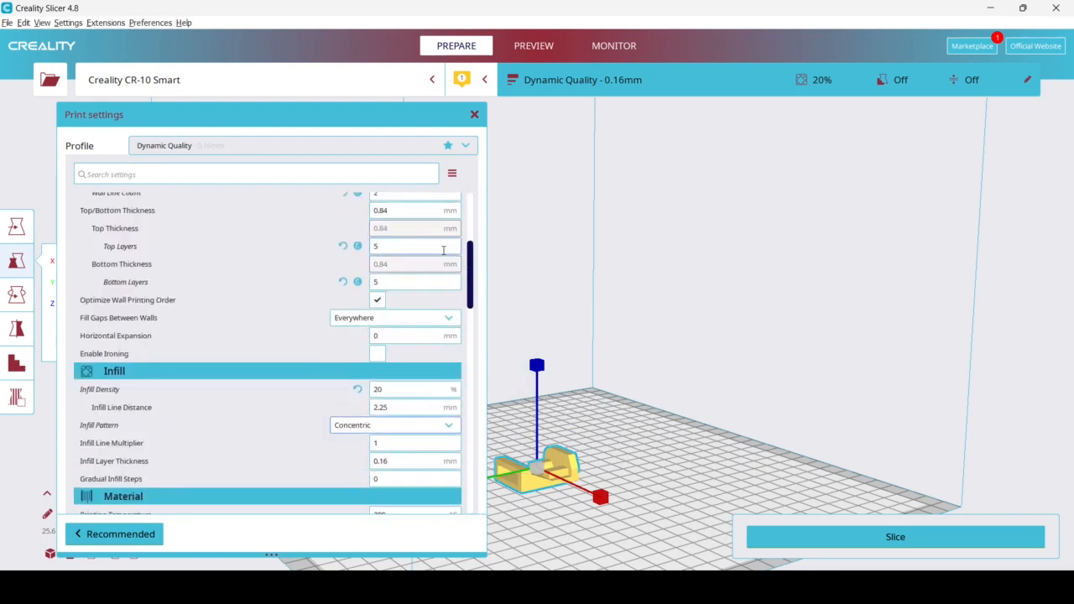
{"action": "scroll", "coordinate": [443, 250], "scroll_direction": "down", "scroll_amount": 12}
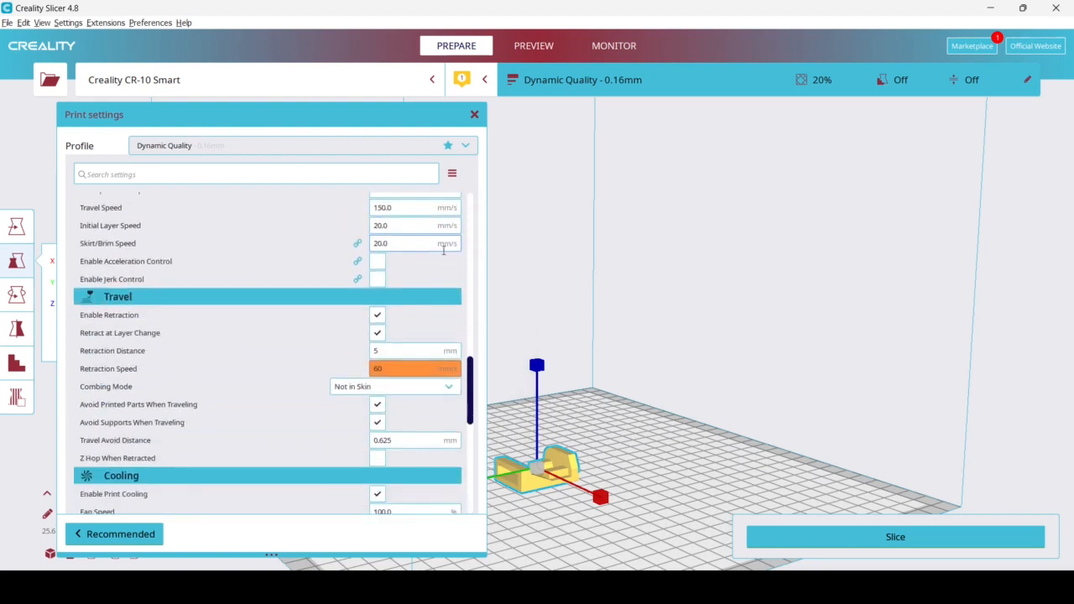
{"action": "scroll", "coordinate": [443, 250], "scroll_direction": "down", "scroll_amount": 2}
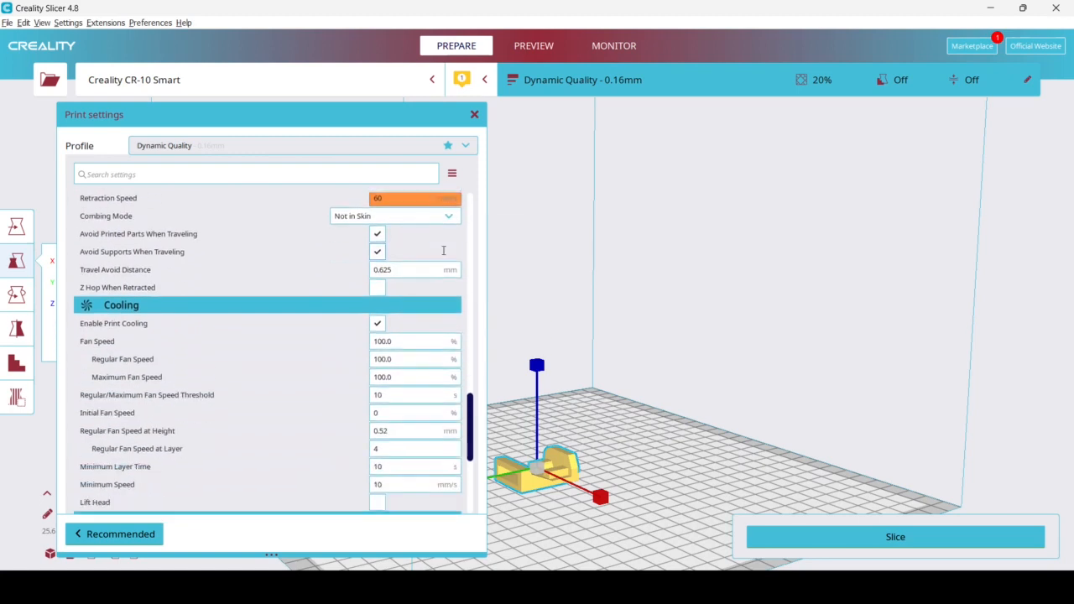
{"action": "left_click", "coordinate": [444, 217]}
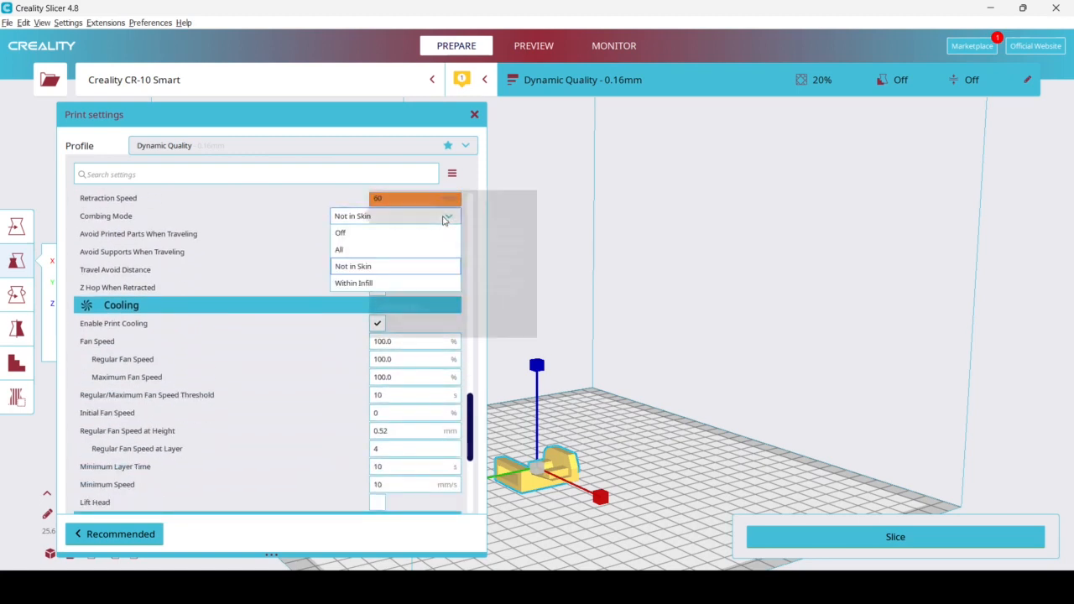
{"action": "left_click", "coordinate": [444, 218]}
{"action": "scroll", "coordinate": [312, 314], "scroll_direction": "down", "scroll_amount": 10}
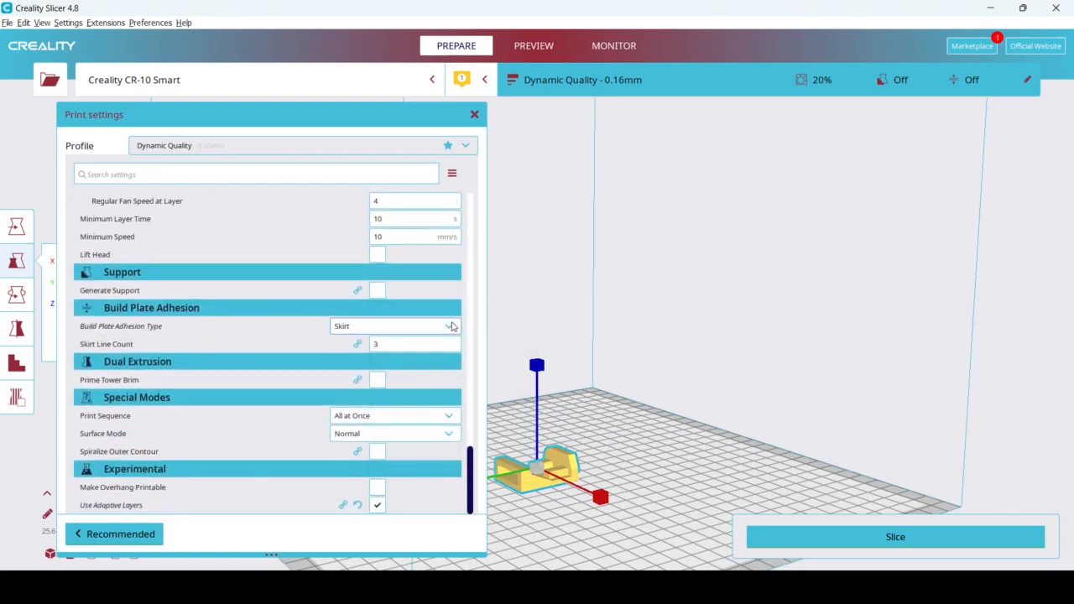
{"action": "left_click", "coordinate": [451, 326]}
{"action": "left_click", "coordinate": [282, 320]}
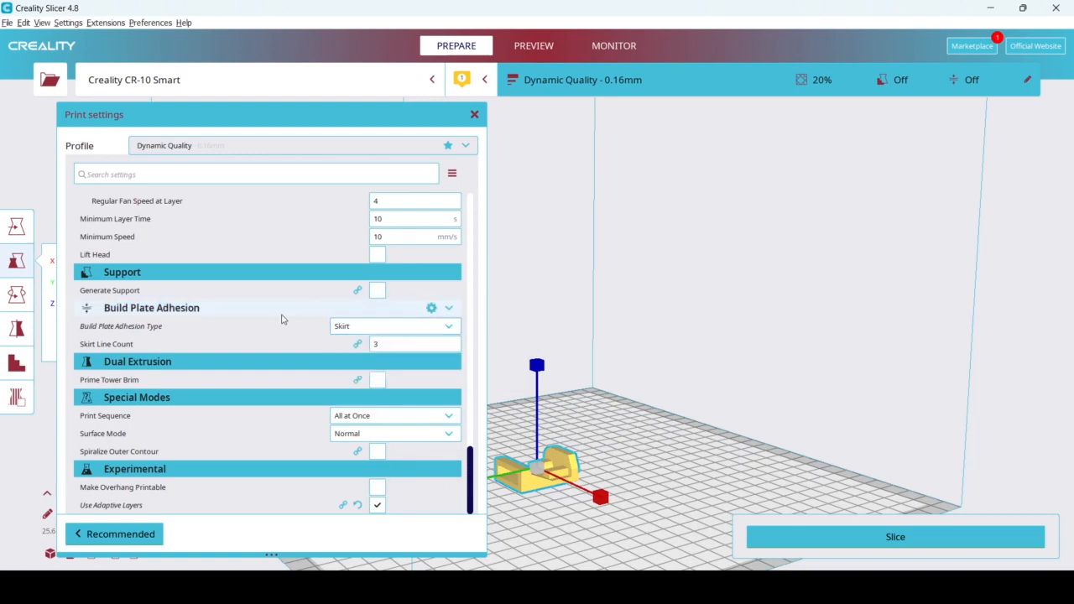
Step: Turn on support and adhesion in the recommended print settings and return to the custom settings
{"action": "scroll", "coordinate": [282, 319], "scroll_direction": "up", "scroll_amount": 1}
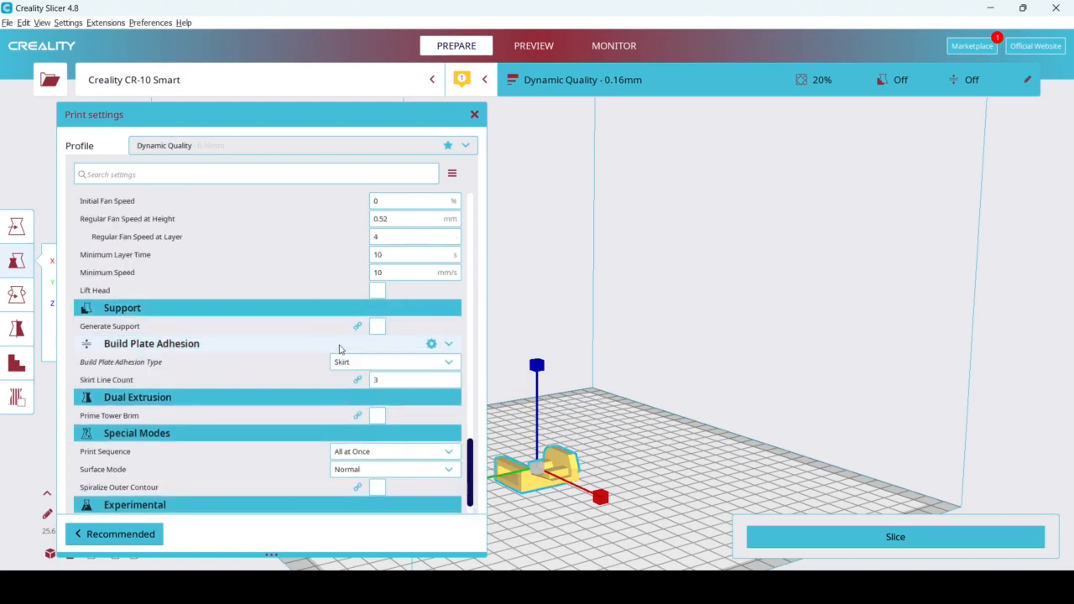
{"action": "scroll", "coordinate": [290, 410], "scroll_direction": "down", "scroll_amount": 1}
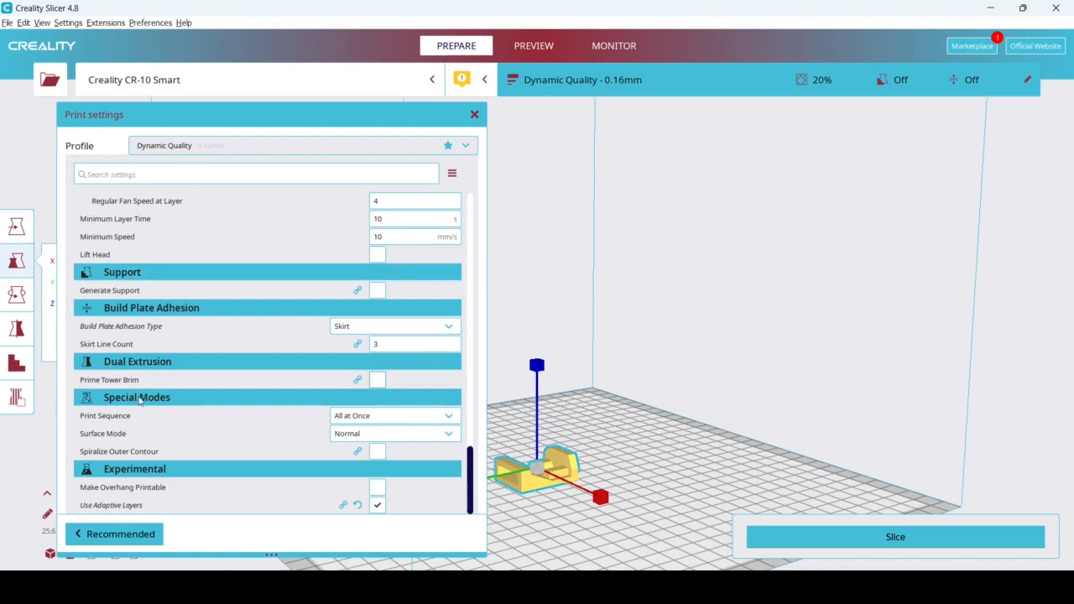
{"action": "left_click", "coordinate": [126, 537]}
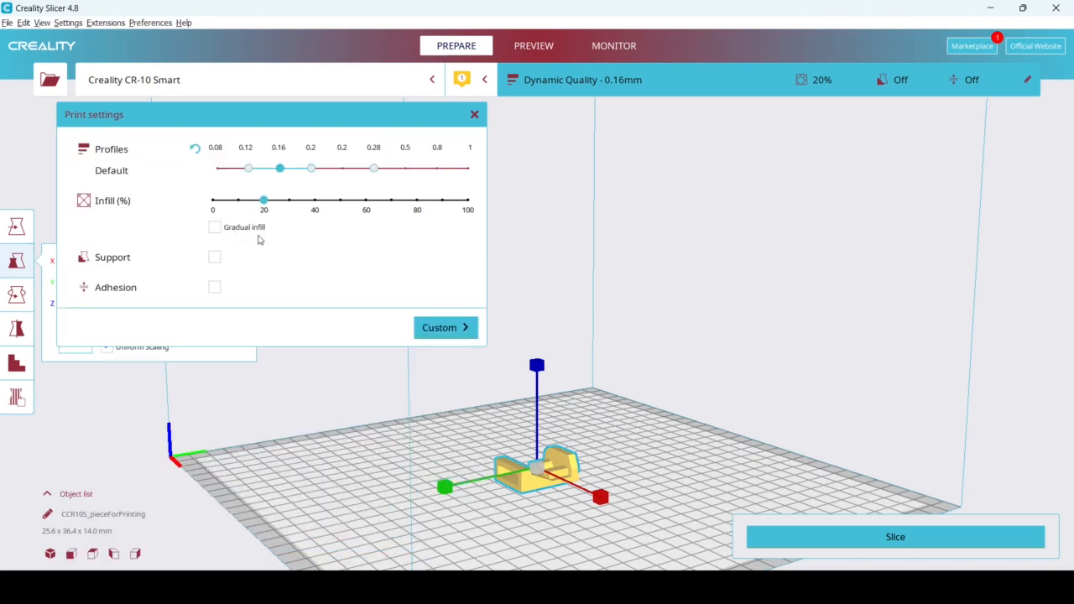
{"action": "left_click", "coordinate": [215, 258]}
{"action": "left_click", "coordinate": [215, 287]}
{"action": "left_click", "coordinate": [448, 329]}
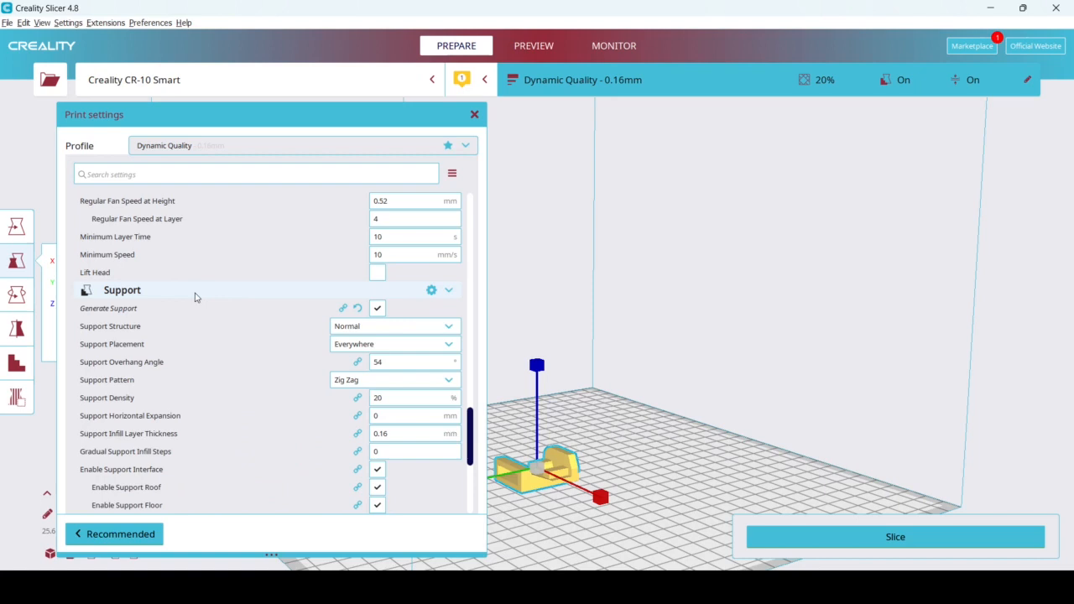
Step: Set the support pattern to Concentric and the support density to 5%
{"action": "left_click", "coordinate": [354, 384]}
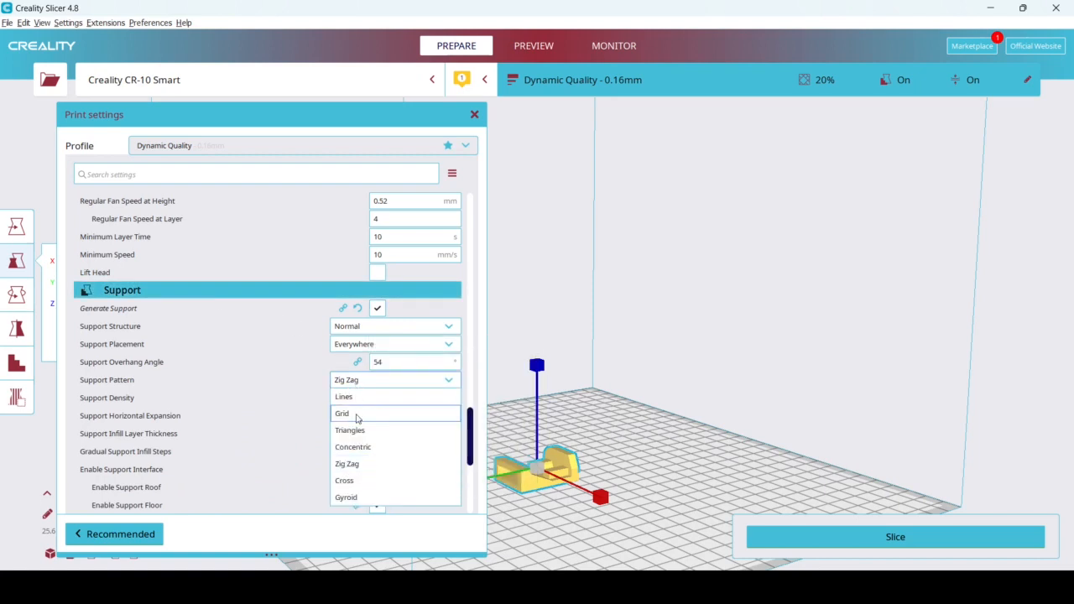
{"action": "left_click", "coordinate": [364, 447]}
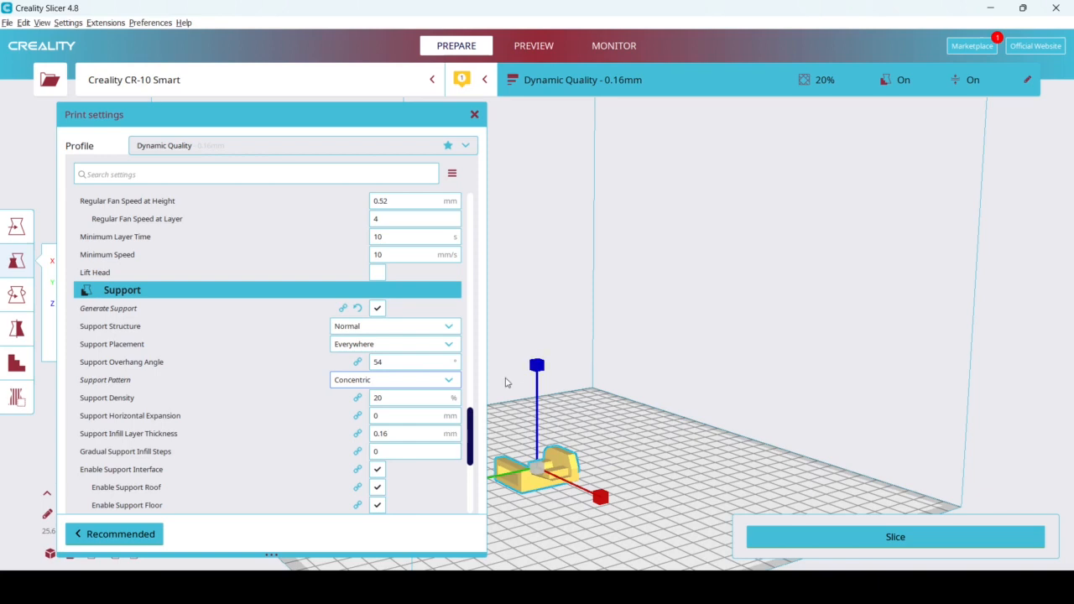
{"action": "double_click", "coordinate": [379, 398]}
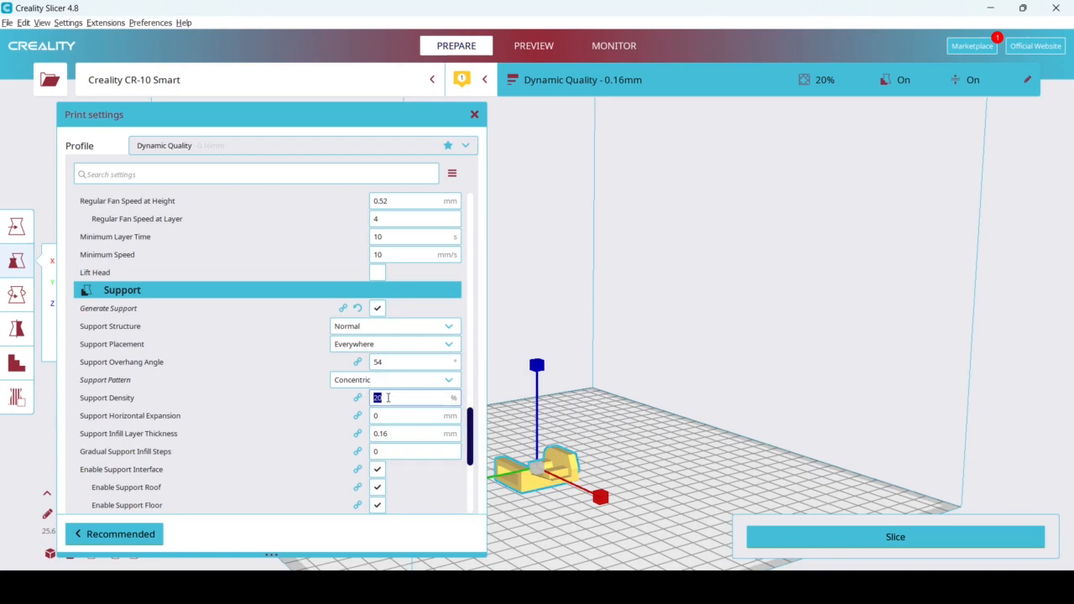
{"action": "type", "text": "1"}
{"action": "key", "text": "BackSpace"}
{"action": "key", "text": "BackSpace"}
{"action": "type", "text": "5"}
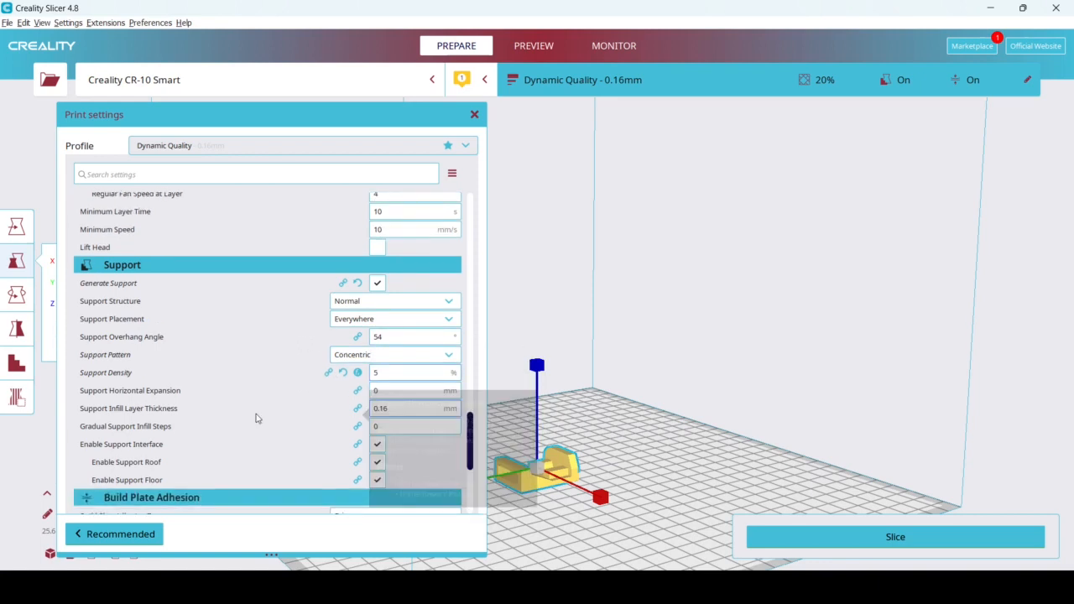
Step: Set the build plate adhesion type to Skirt in the Build Plate Adhesion section
{"action": "scroll", "coordinate": [257, 415], "scroll_direction": "down", "scroll_amount": 1}
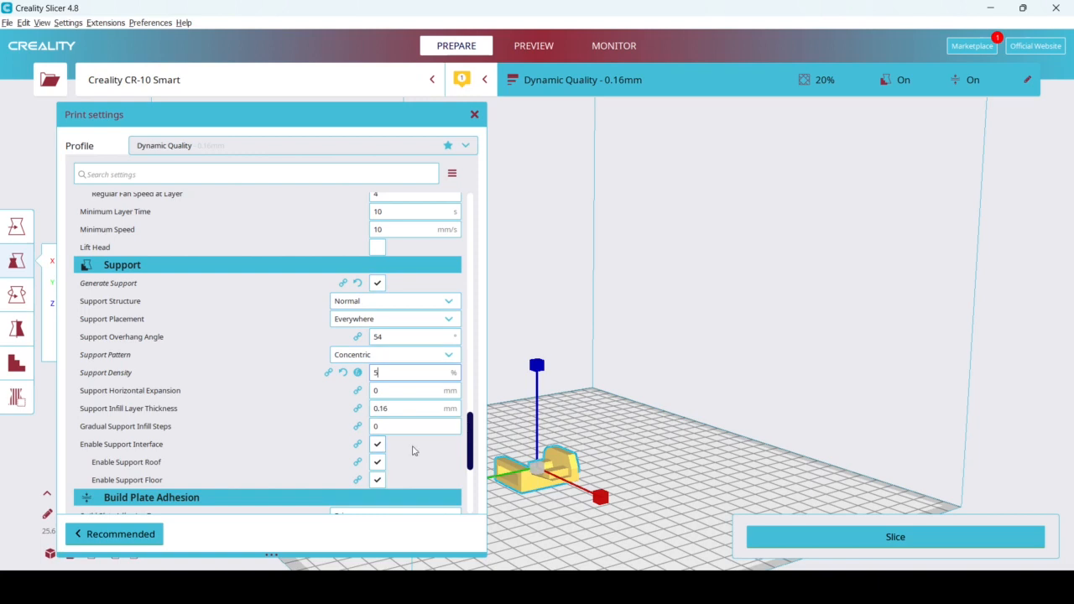
{"action": "scroll", "coordinate": [411, 451], "scroll_direction": "down", "scroll_amount": 5}
{"action": "scroll", "coordinate": [401, 471], "scroll_direction": "down", "scroll_amount": 1}
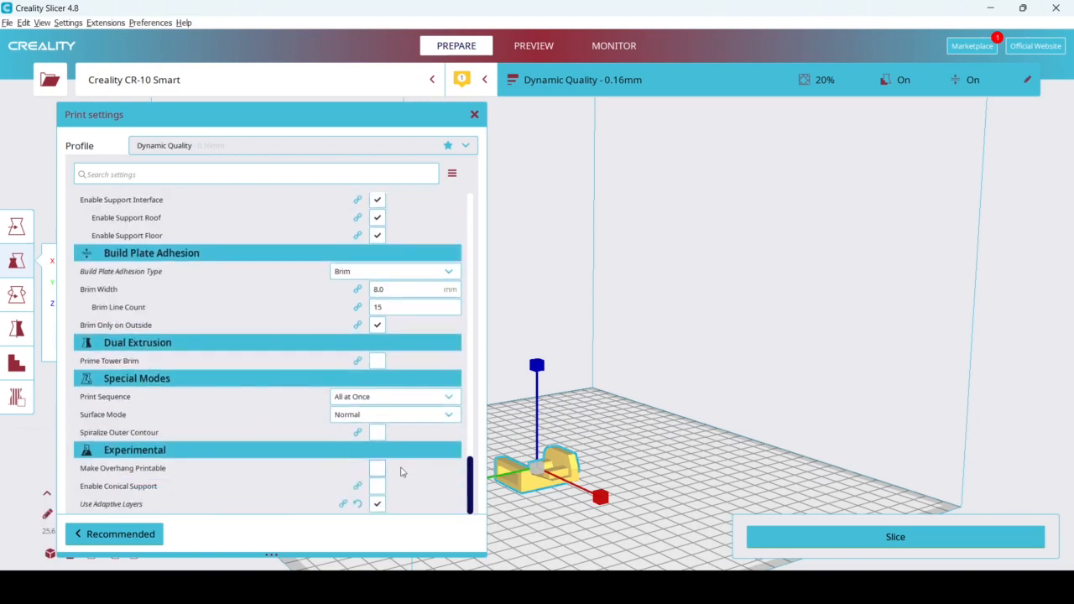
{"action": "left_click", "coordinate": [451, 274]}
{"action": "left_click", "coordinate": [420, 289]}
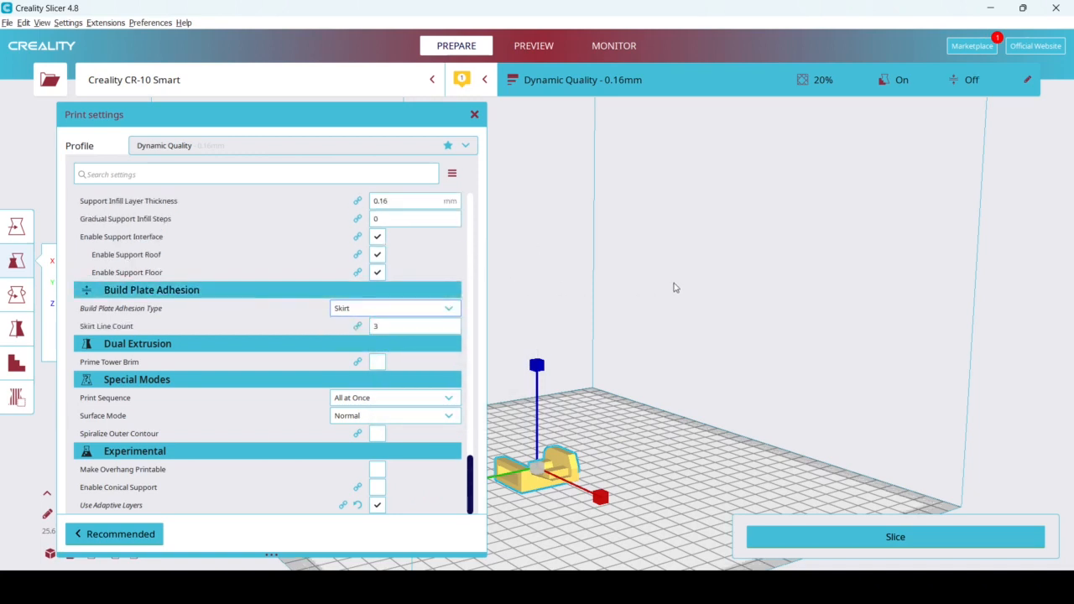
Step: Close the print settings, slice the part and open its layer preview
{"action": "scroll", "coordinate": [463, 264], "scroll_direction": "up", "scroll_amount": 3}
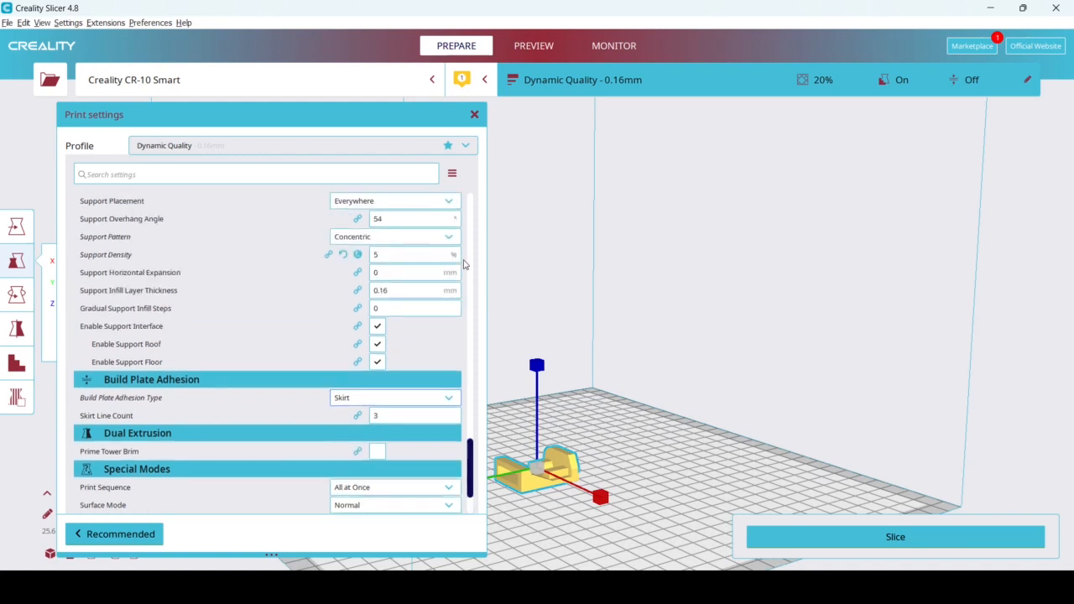
{"action": "scroll", "coordinate": [463, 264], "scroll_direction": "up", "scroll_amount": 10}
{"action": "scroll", "coordinate": [463, 264], "scroll_direction": "up", "scroll_amount": 17}
{"action": "scroll", "coordinate": [463, 264], "scroll_direction": "up", "scroll_amount": 10}
{"action": "scroll", "coordinate": [463, 264], "scroll_direction": "up", "scroll_amount": 6}
{"action": "scroll", "coordinate": [464, 265], "scroll_direction": "up", "scroll_amount": 3}
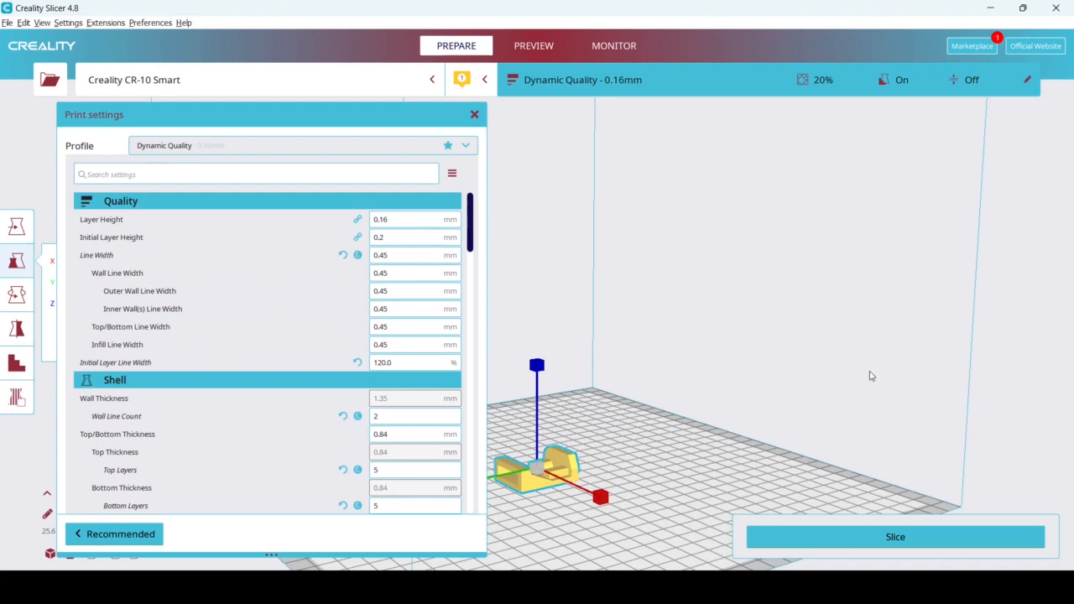
{"action": "left_click", "coordinate": [474, 114]}
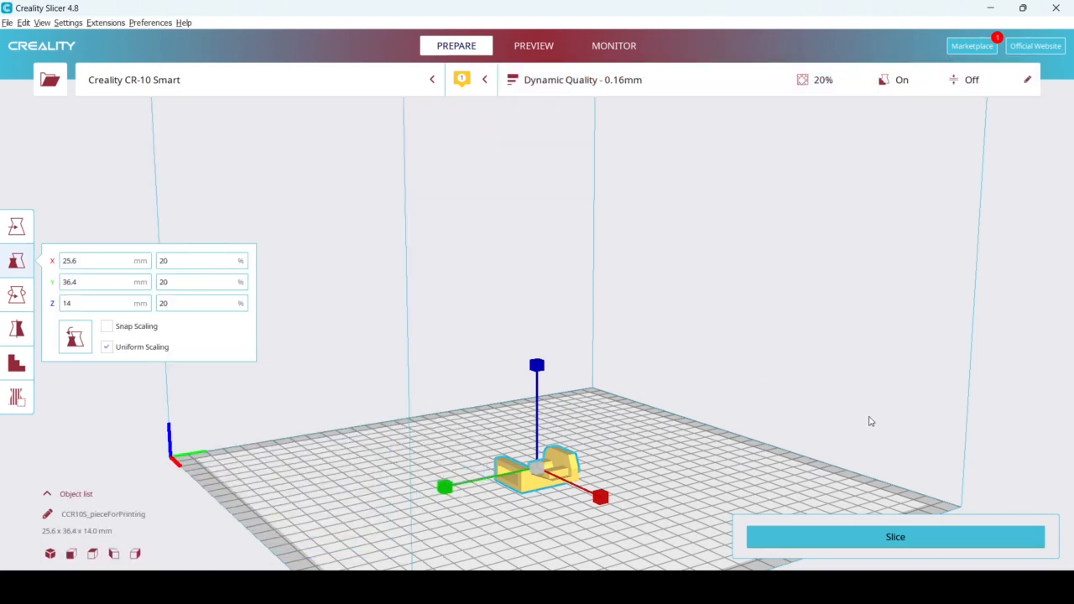
{"action": "left_click", "coordinate": [883, 537]}
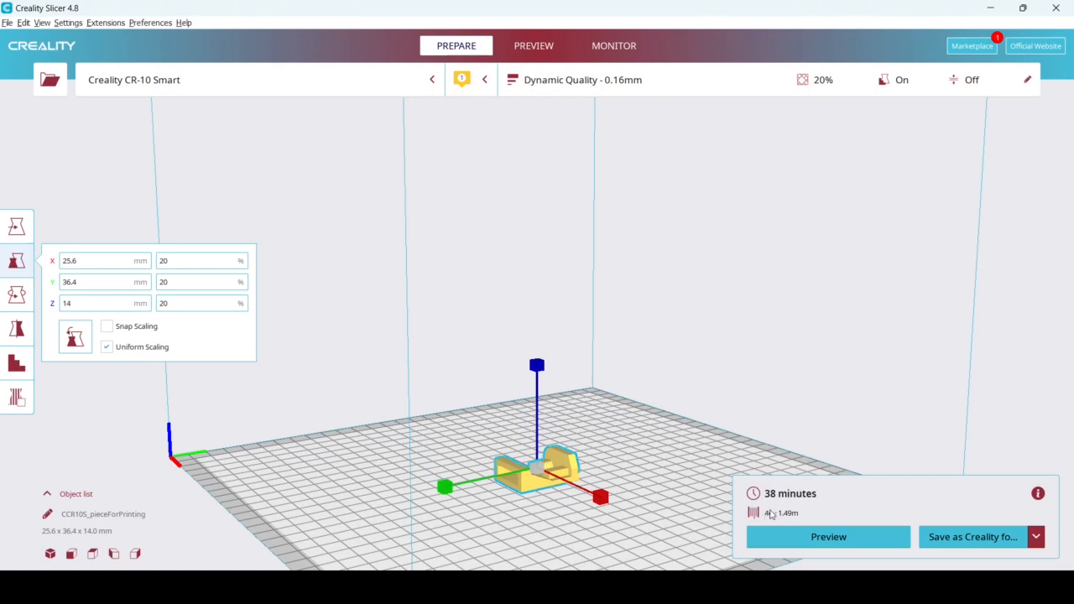
{"action": "left_click", "coordinate": [801, 535]}
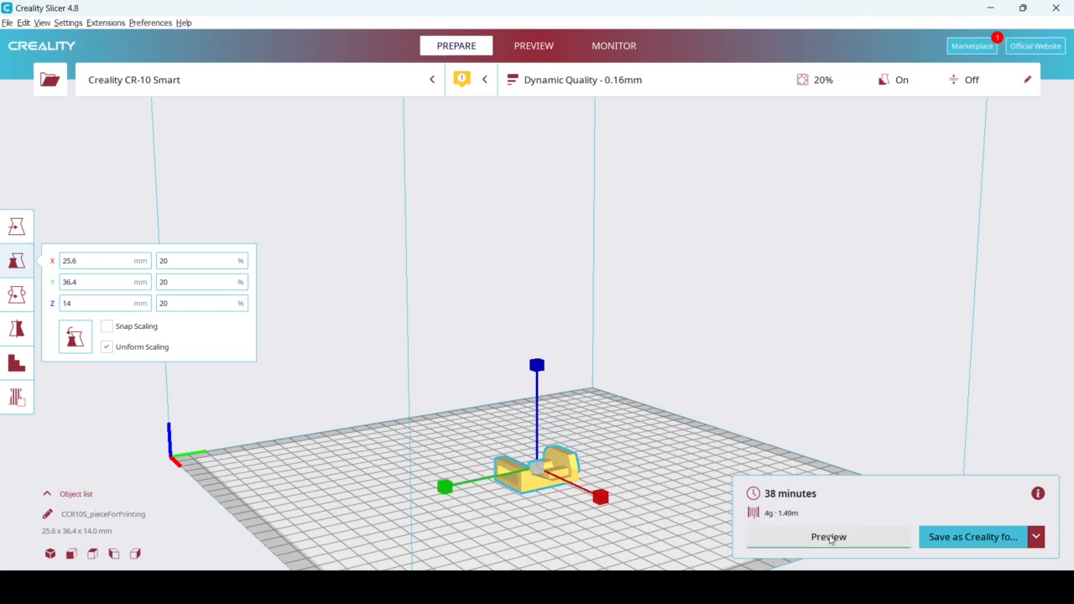
{"action": "left_click", "coordinate": [829, 538]}
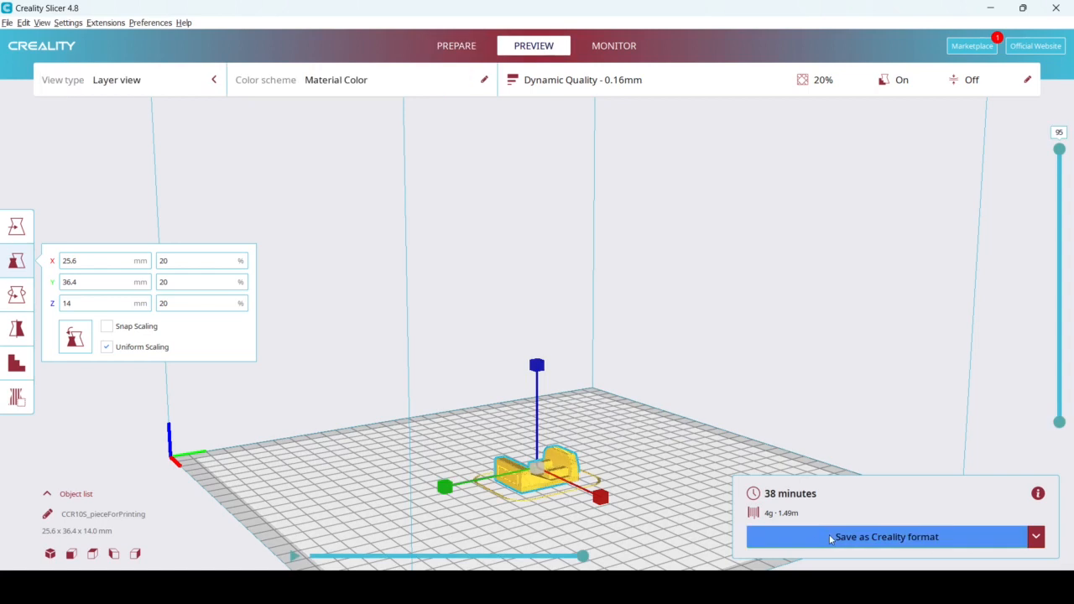
Step: Inspect the sliced part from above and at an angle, lowering the displayed layer to 1 and raising it back to the top
{"action": "right_click_drag", "start_coordinate": [577, 393], "coordinate": [491, 462]}
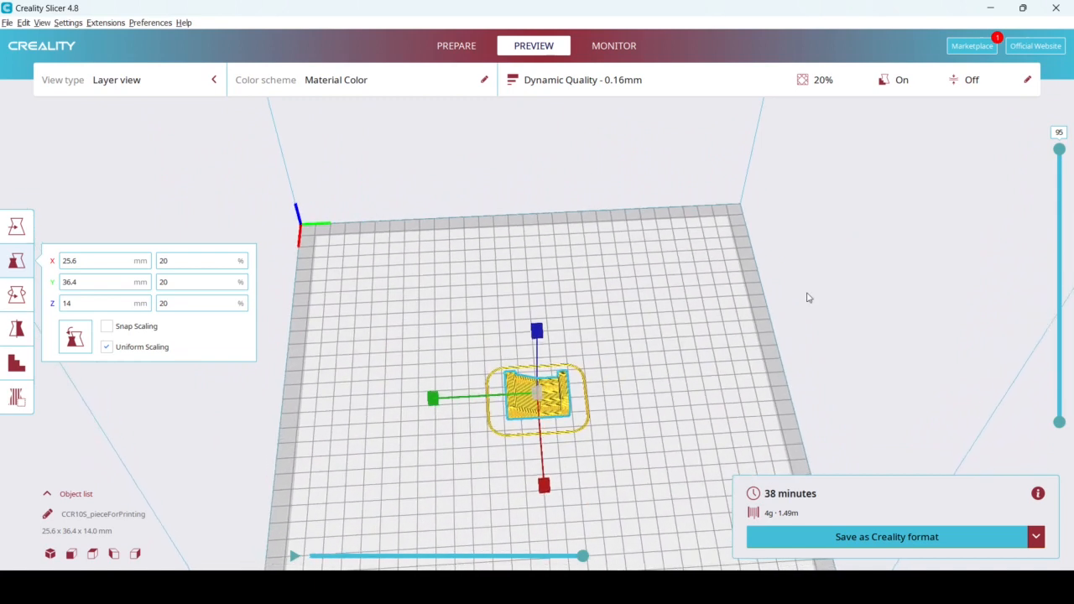
{"action": "mouse_move", "coordinate": [1061, 151]}
{"action": "left_mouse_down"}
{"action": "mouse_move", "coordinate": [1072, 406]}
{"action": "mouse_move", "coordinate": [1059, 149]}
{"action": "left_mouse_up"}
{"action": "scroll", "coordinate": [753, 277], "scroll_direction": "up", "scroll_amount": 1}
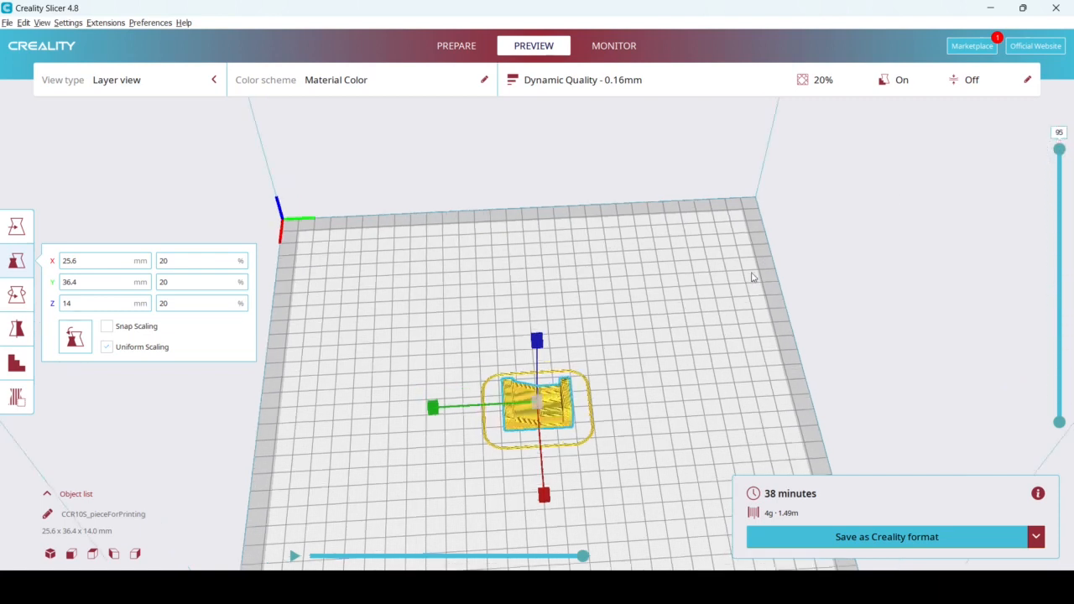
{"action": "scroll", "coordinate": [752, 277], "scroll_direction": "up", "scroll_amount": 2}
{"action": "right_click_drag", "start_coordinate": [700, 355], "coordinate": [558, 371]}
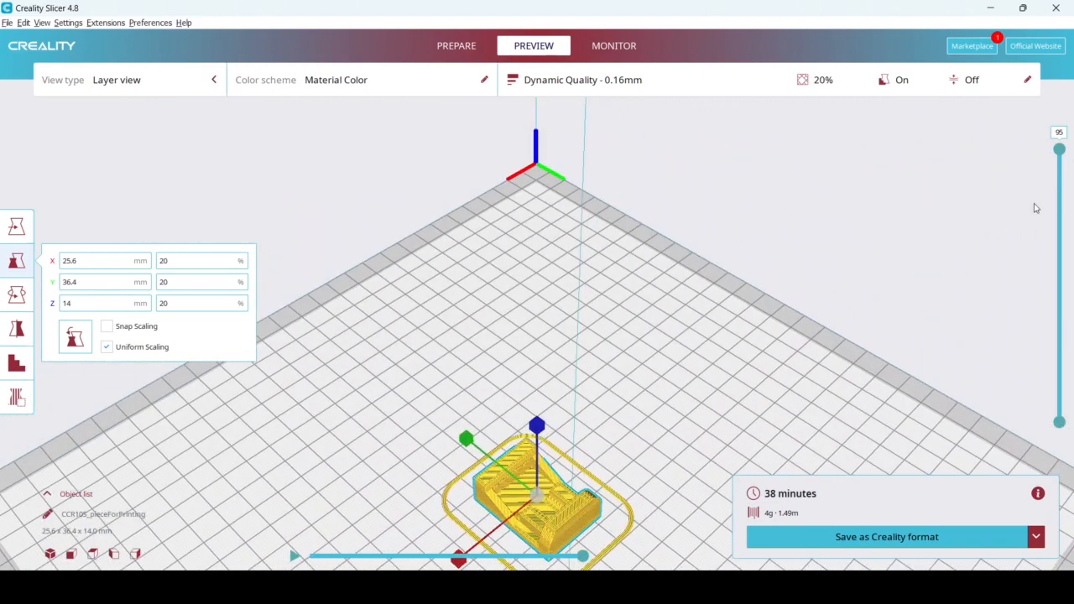
{"action": "left_click_drag", "start_coordinate": [1060, 149], "coordinate": [1071, 408]}
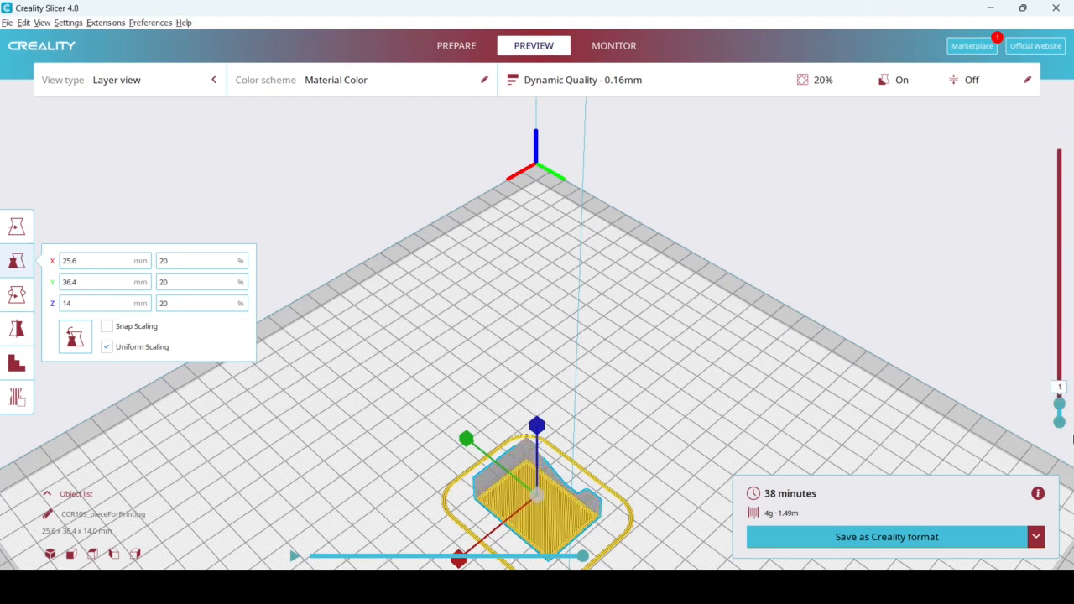
{"action": "left_click_drag", "start_coordinate": [582, 560], "coordinate": [617, 542]}
{"action": "left_click_drag", "start_coordinate": [1060, 405], "coordinate": [1061, 146]}
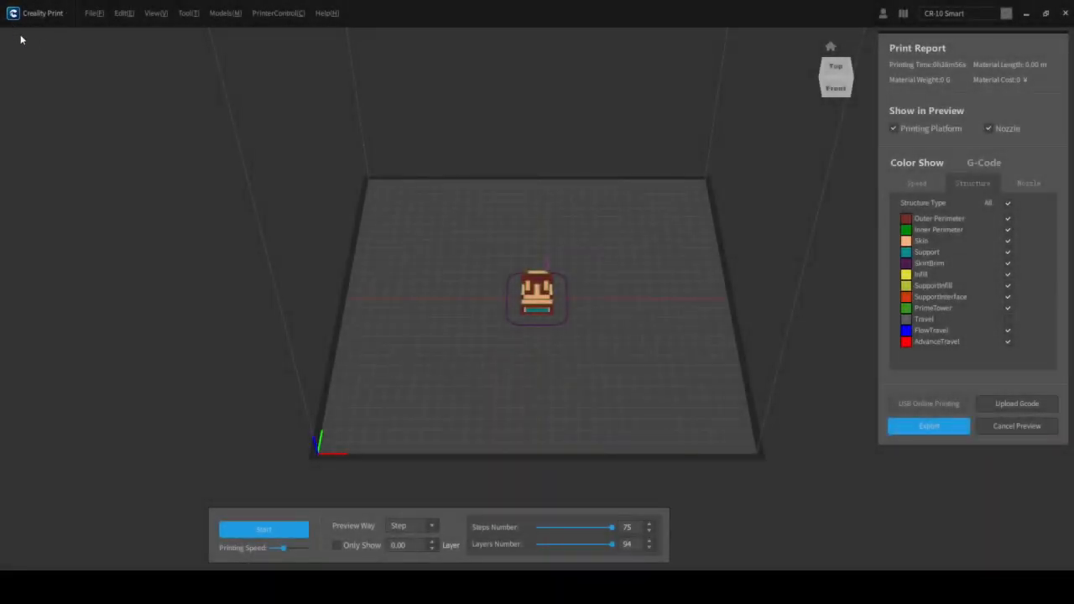
Step: In Creality Print, inspect the sliced part's structure types by hiding and showing items such as Skin and Support
{"action": "scroll", "coordinate": [599, 302], "scroll_direction": "up", "scroll_amount": 5}
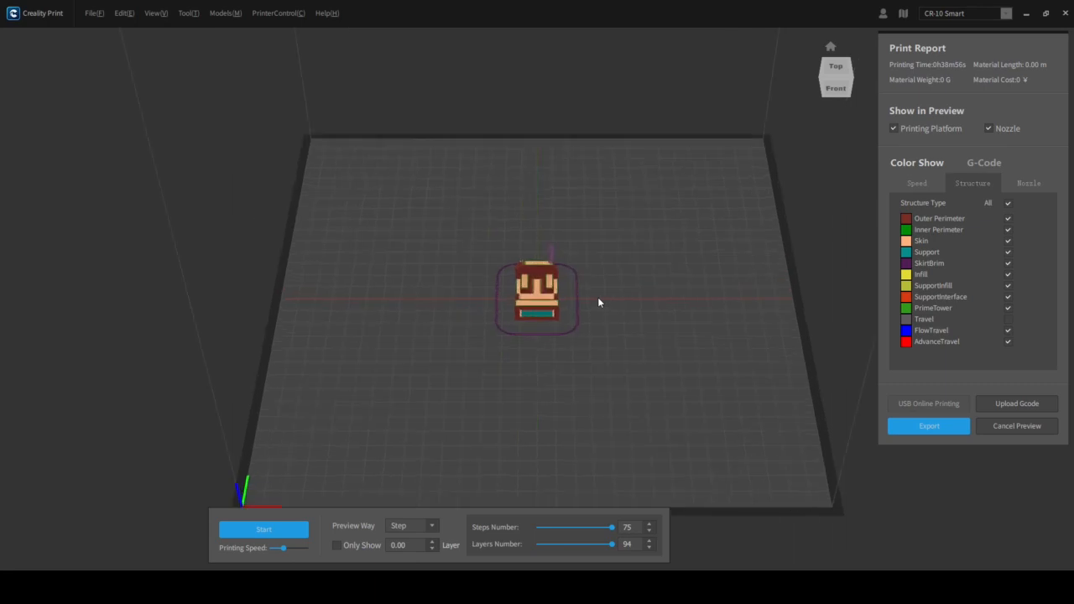
{"action": "scroll", "coordinate": [597, 302], "scroll_direction": "up", "scroll_amount": 2}
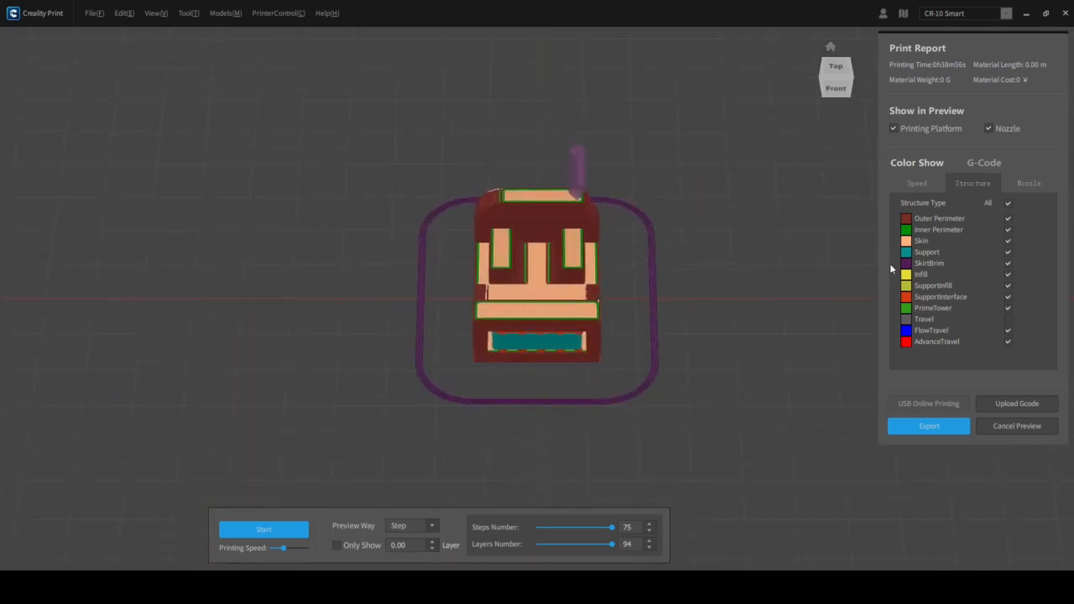
{"action": "left_click", "coordinate": [1008, 240]}
{"action": "left_click", "coordinate": [1008, 262]}
{"action": "left_click", "coordinate": [1008, 241]}
{"action": "left_click", "coordinate": [1008, 252]}
{"action": "left_click", "coordinate": [1008, 262]}
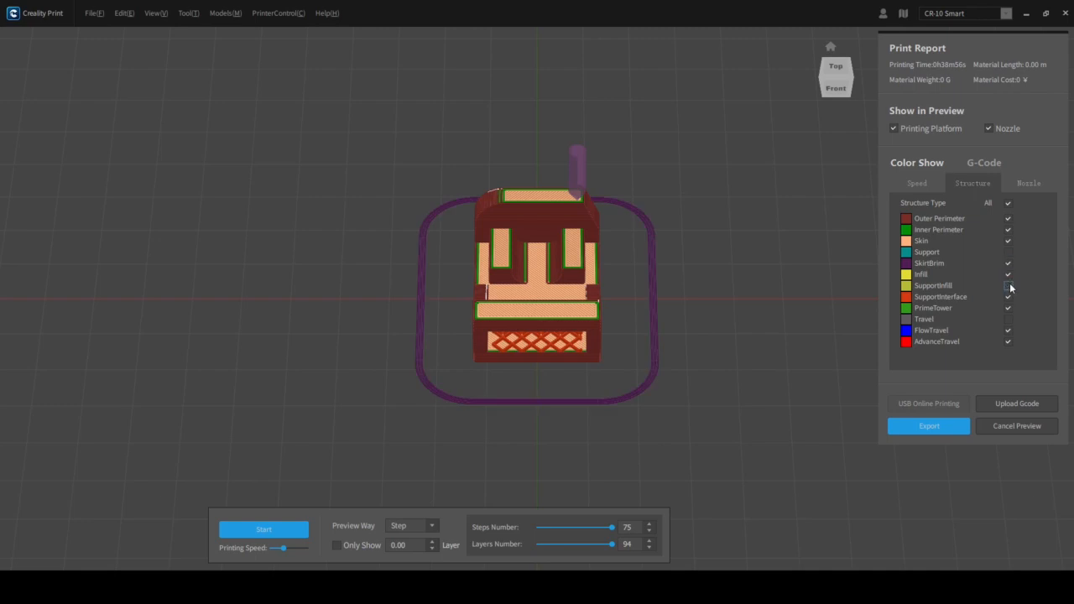
{"action": "left_click", "coordinate": [1007, 252]}
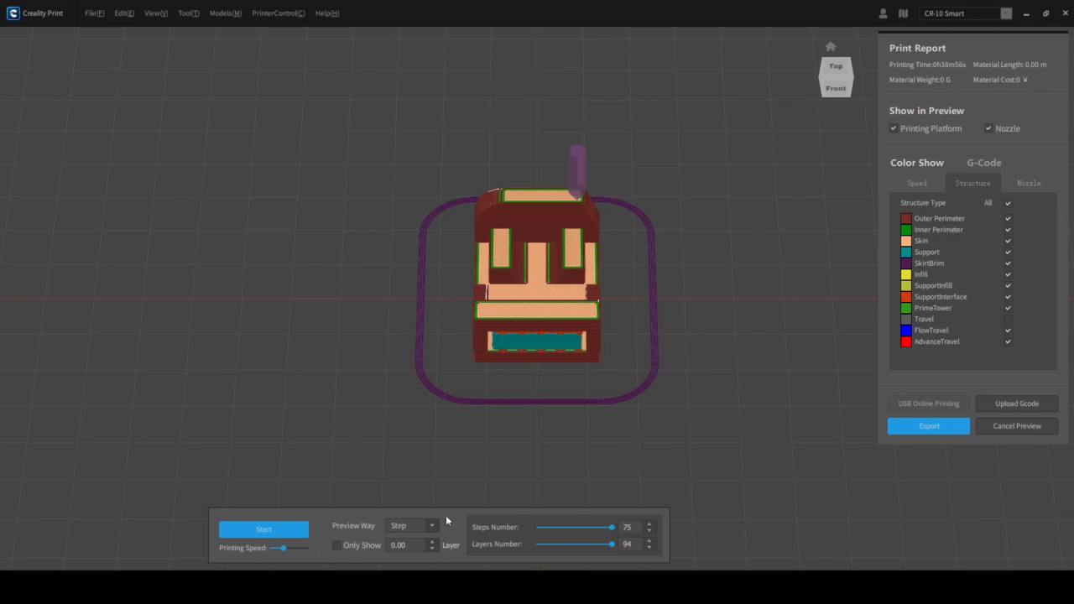
Step: Start the print simulation at maximum printing speed and advance it layer by layer to about layer 64
{"action": "left_click", "coordinate": [283, 529]}
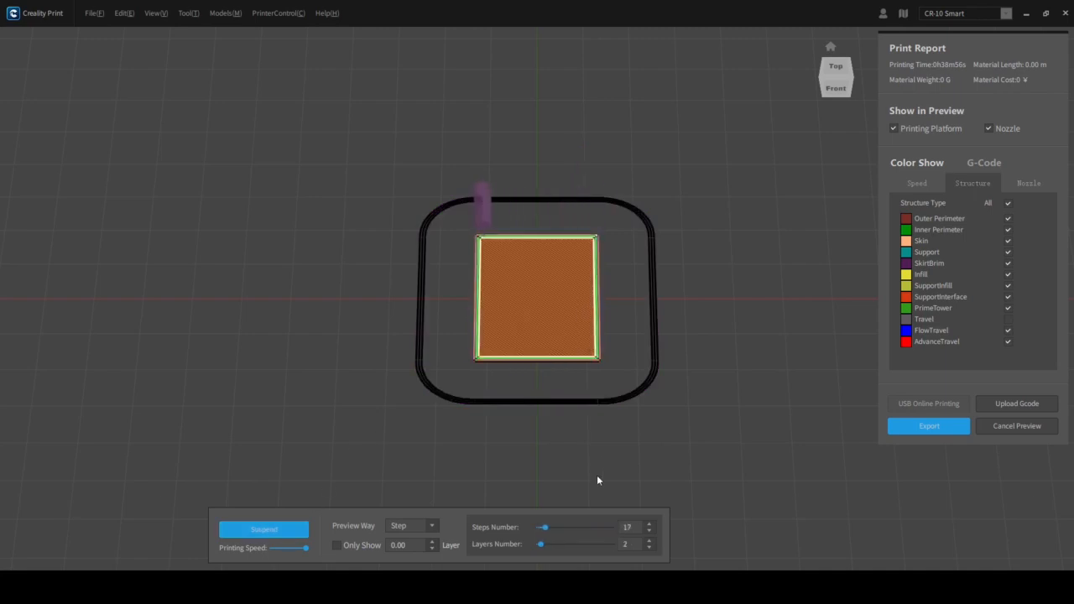
{"action": "left_click", "coordinate": [649, 542]}
{"action": "left_click", "coordinate": [649, 542]}
{"action": "left_click", "coordinate": [649, 541]}
{"action": "left_click", "coordinate": [650, 541]}
{"action": "left_click", "coordinate": [649, 541]}
{"action": "left_click", "coordinate": [649, 541]}
{"action": "left_click", "coordinate": [649, 541]}
{"action": "left_click", "coordinate": [649, 541]}
{"action": "left_click", "coordinate": [649, 541]}
{"action": "left_click", "coordinate": [649, 541]}
{"action": "left_click", "coordinate": [650, 541]}
{"action": "left_click", "coordinate": [649, 541]}
{"action": "left_click", "coordinate": [649, 541]}
{"action": "left_click", "coordinate": [649, 541]}
{"action": "left_click", "coordinate": [649, 541]}
{"action": "left_click", "coordinate": [649, 541]}
{"action": "left_click", "coordinate": [649, 541]}
{"action": "left_click", "coordinate": [649, 542]}
{"action": "left_click", "coordinate": [650, 542]}
{"action": "left_click", "coordinate": [649, 542]}
{"action": "left_click", "coordinate": [650, 542]}
{"action": "left_click", "coordinate": [649, 541]}
{"action": "left_click", "coordinate": [649, 542]}
{"action": "left_click", "coordinate": [649, 542]}
{"action": "left_click", "coordinate": [649, 541]}
{"action": "left_click", "coordinate": [649, 541]}
{"action": "left_click", "coordinate": [649, 541]}
{"action": "left_click", "coordinate": [649, 541]}
{"action": "left_click", "coordinate": [649, 541]}
{"action": "left_click", "coordinate": [649, 541]}
{"action": "left_click", "coordinate": [649, 541]}
{"action": "left_click", "coordinate": [649, 541]}
{"action": "left_click", "coordinate": [649, 541]}
{"action": "left_click", "coordinate": [649, 541]}
{"action": "left_click", "coordinate": [649, 541]}
{"action": "left_click", "coordinate": [649, 541]}
Step: View the simulated print from a front corner angle and advance it to layer 87
{"action": "right_click_drag", "start_coordinate": [635, 360], "coordinate": [459, 356]}
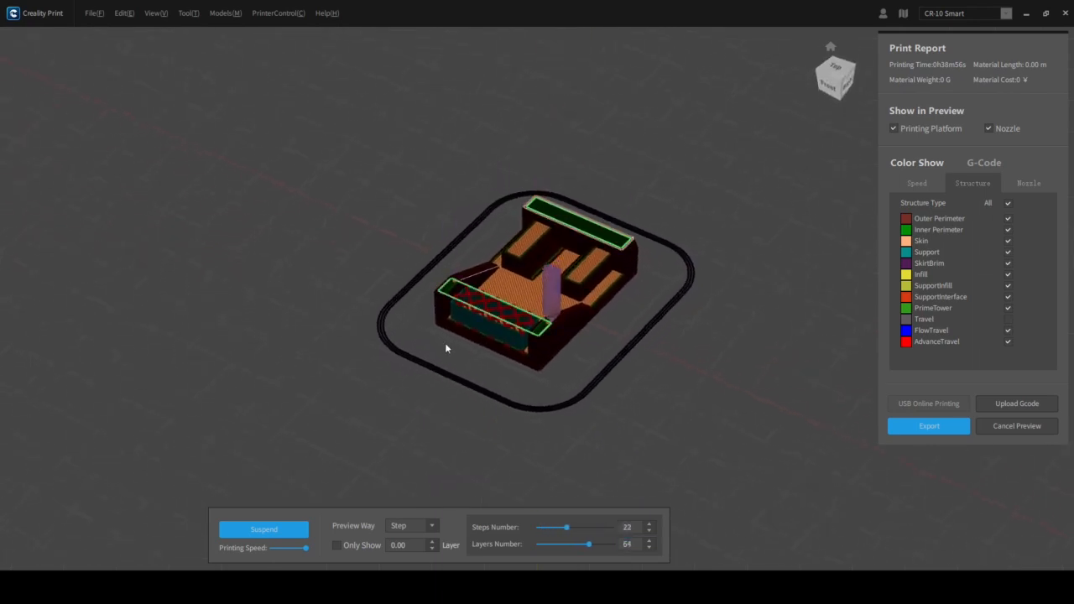
{"action": "left_click", "coordinate": [649, 542]}
{"action": "left_click", "coordinate": [649, 541]}
{"action": "left_click", "coordinate": [649, 543]}
{"action": "left_click", "coordinate": [649, 543]}
{"action": "left_click", "coordinate": [650, 543]}
{"action": "left_click", "coordinate": [650, 543]}
{"action": "left_click", "coordinate": [649, 543]}
{"action": "left_click", "coordinate": [649, 543]}
{"action": "left_click", "coordinate": [649, 543]}
{"action": "left_click", "coordinate": [649, 542]}
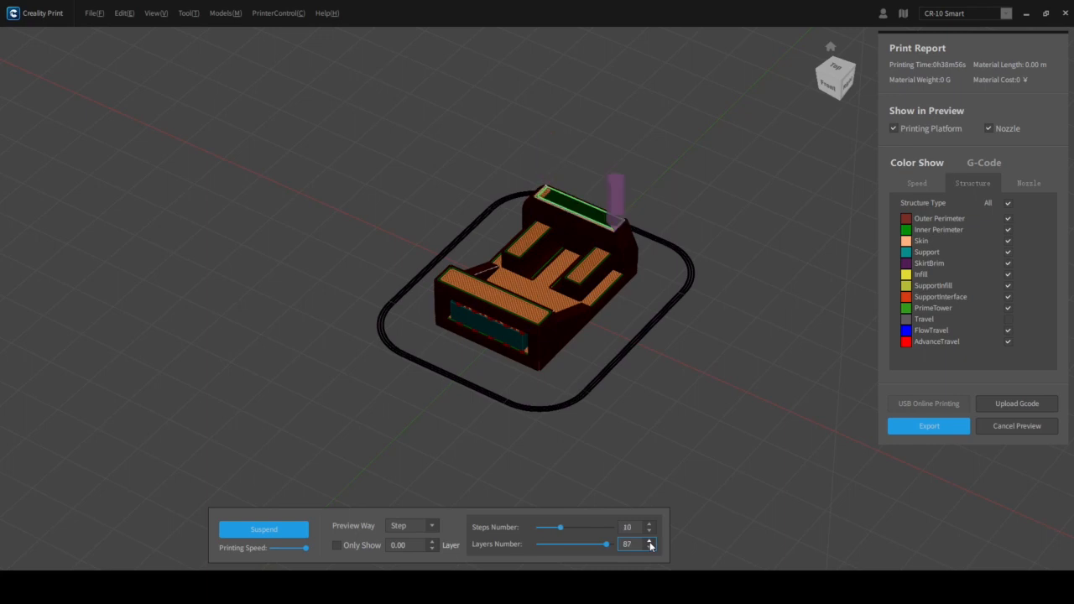